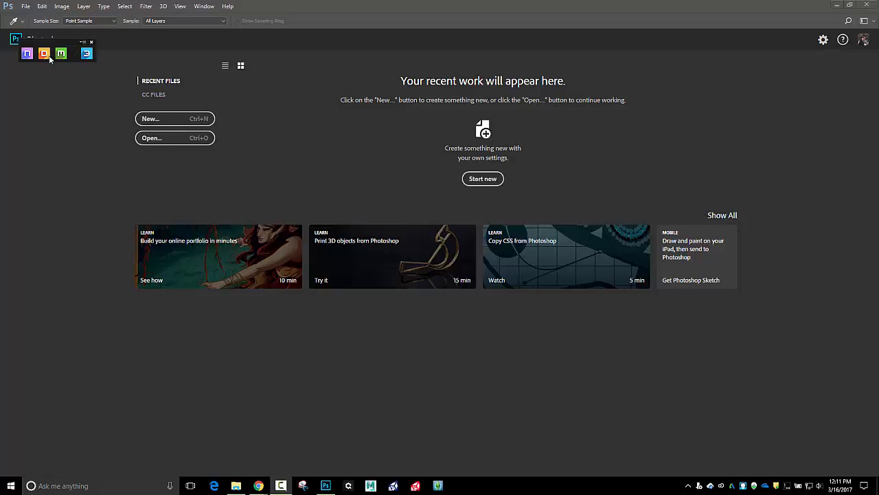
- Start a DDO base project and load the tool_box OBJ from D:\Quixel Projects\toolbox as the mesh input
{"action": "left_click_drag", "start_coordinate": [52, 43], "coordinate": [599, 32]}
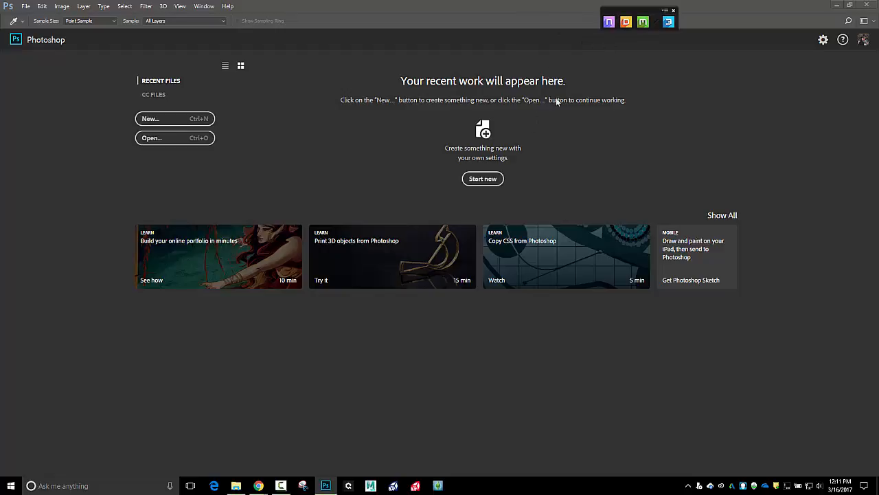
{"action": "left_click", "coordinate": [626, 22]}
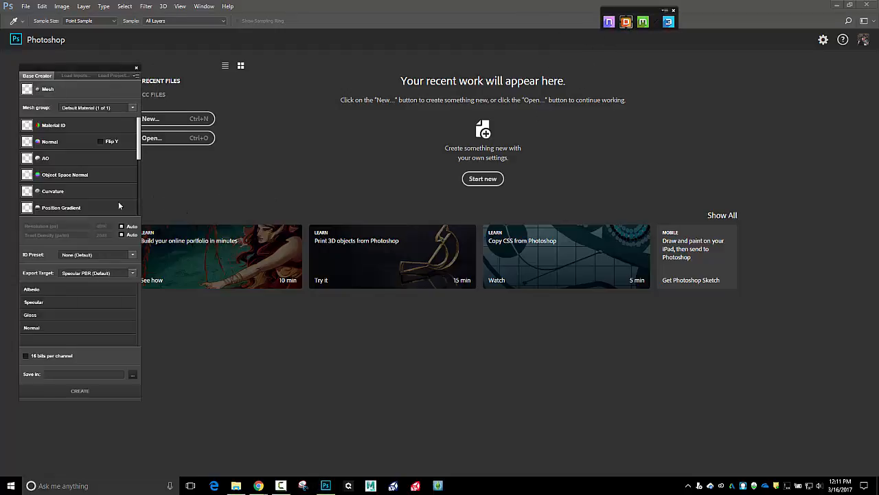
{"action": "left_click", "coordinate": [28, 140]}
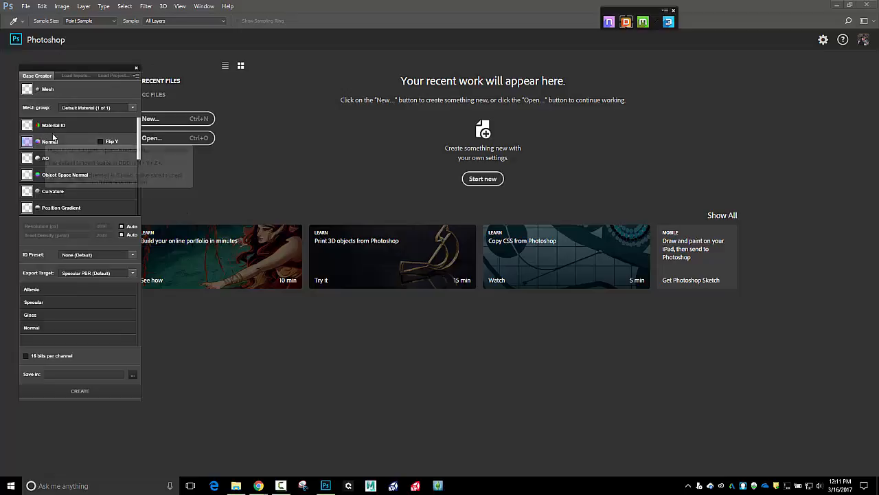
{"action": "left_click", "coordinate": [30, 94]}
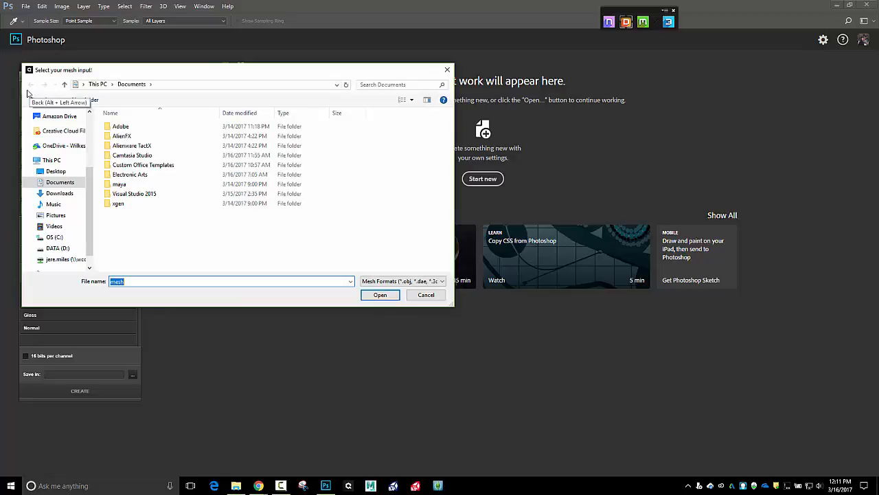
{"action": "left_click", "coordinate": [60, 248]}
{"action": "double_click", "coordinate": [131, 204]}
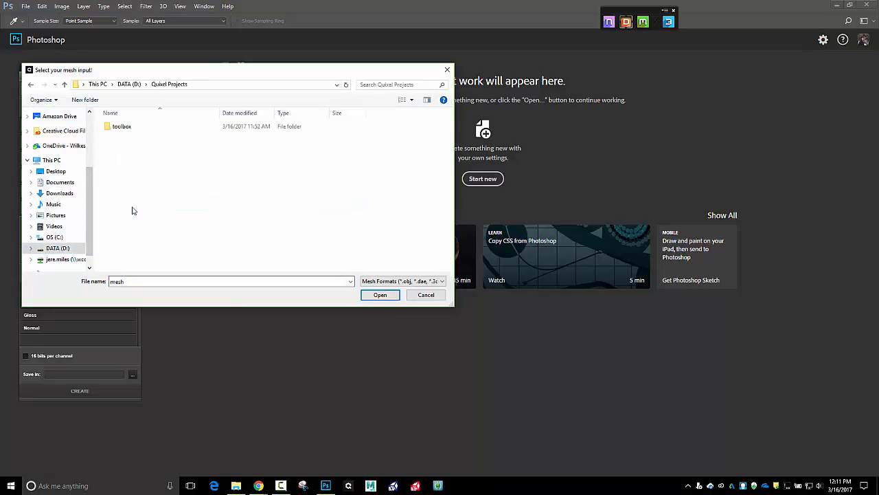
{"action": "double_click", "coordinate": [119, 126]}
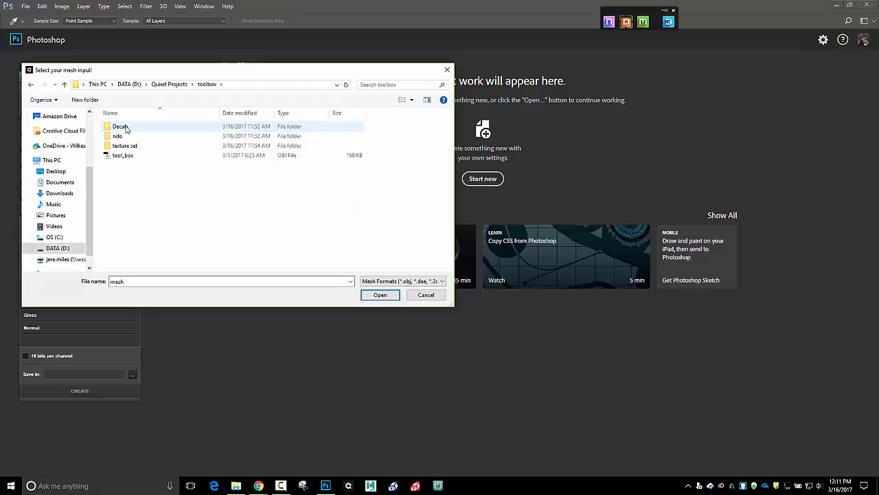
{"action": "double_click", "coordinate": [136, 160]}
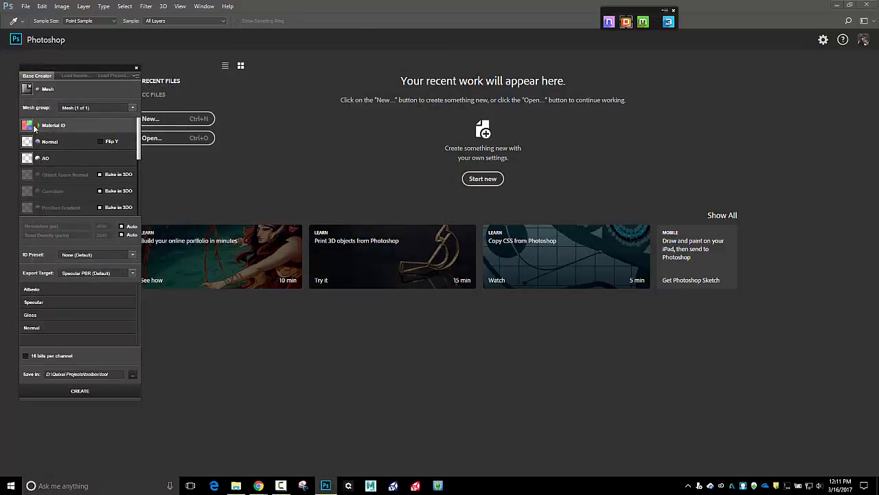
- Load COLOR_ID.als as the Material ID input and Mesh [Normal] from the ndo folder as the normal input
{"action": "left_click", "coordinate": [27, 126]}
{"action": "double_click", "coordinate": [136, 160]}
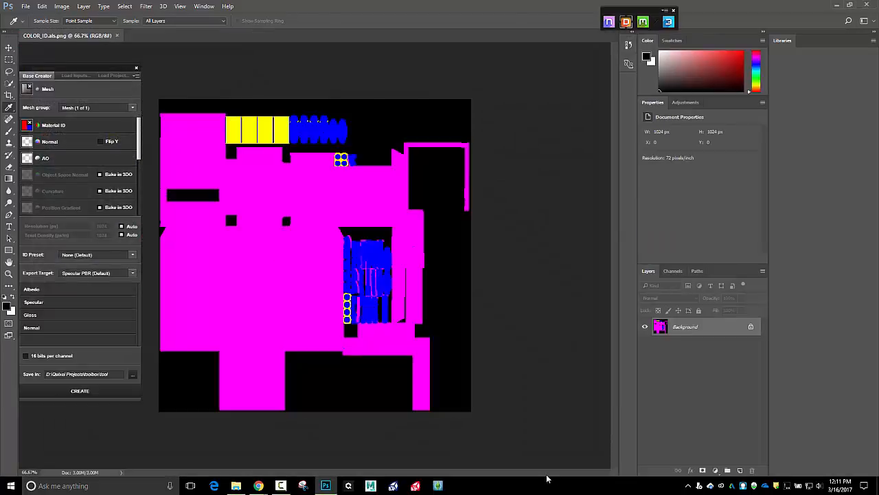
{"action": "left_click", "coordinate": [27, 143]}
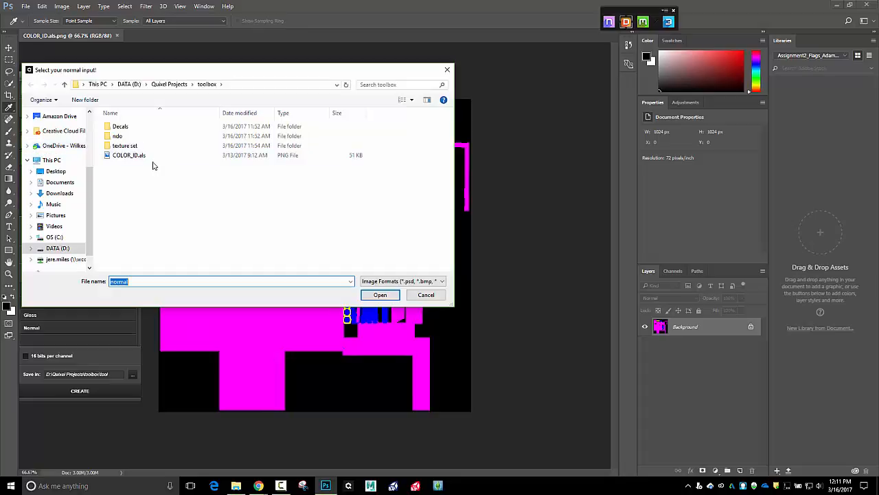
{"action": "double_click", "coordinate": [125, 137]}
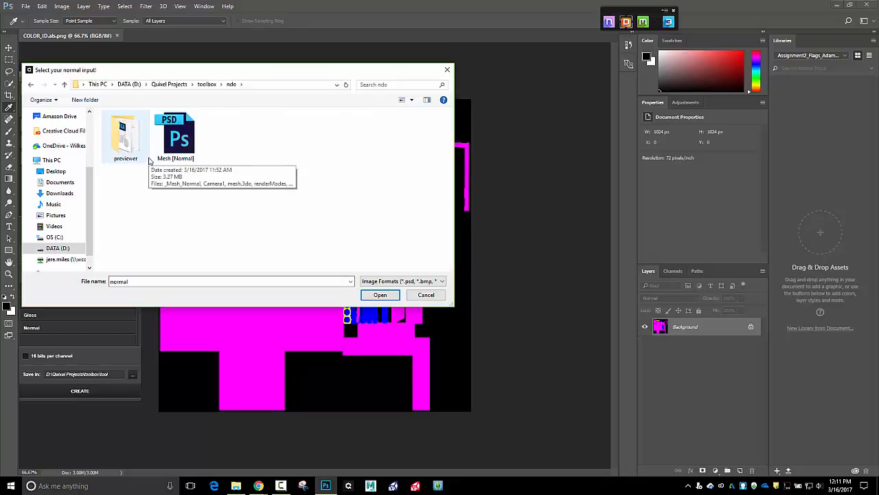
{"action": "left_click", "coordinate": [177, 136]}
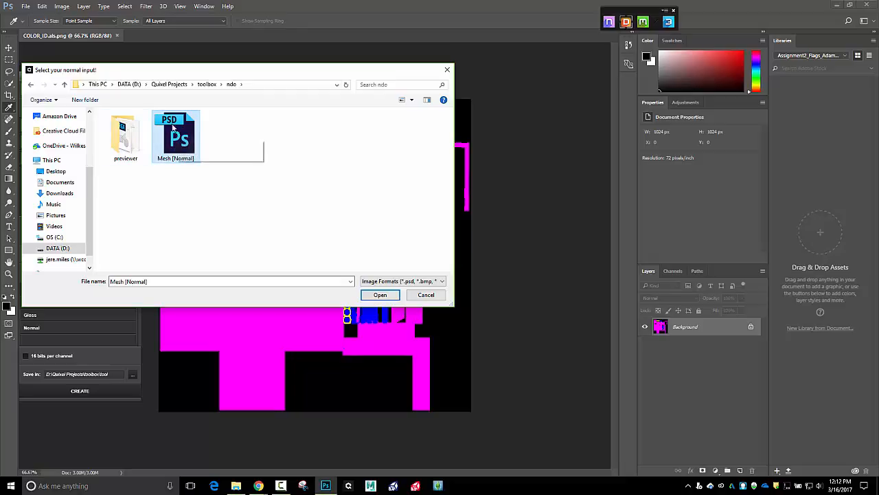
{"action": "left_click", "coordinate": [382, 295]}
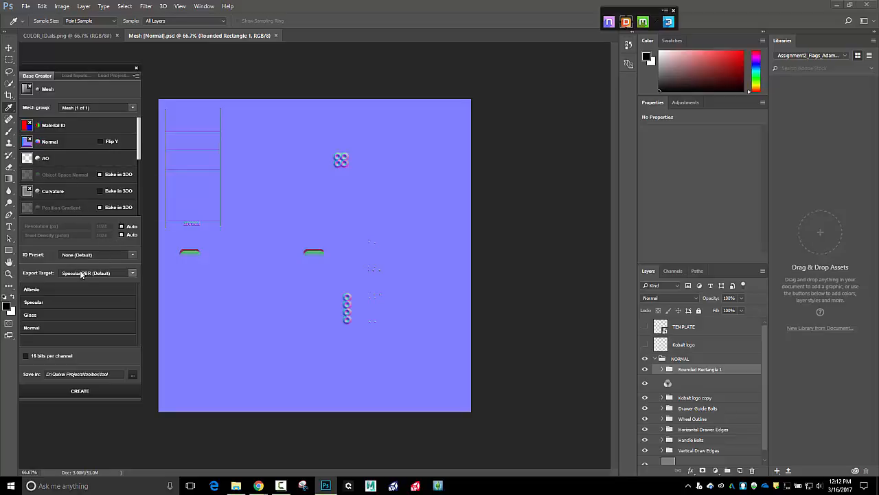
- Set the export target to Unity 5 (Metalness Workflow) and the save location to the toolbox project's texture set folder
{"action": "left_click", "coordinate": [132, 275]}
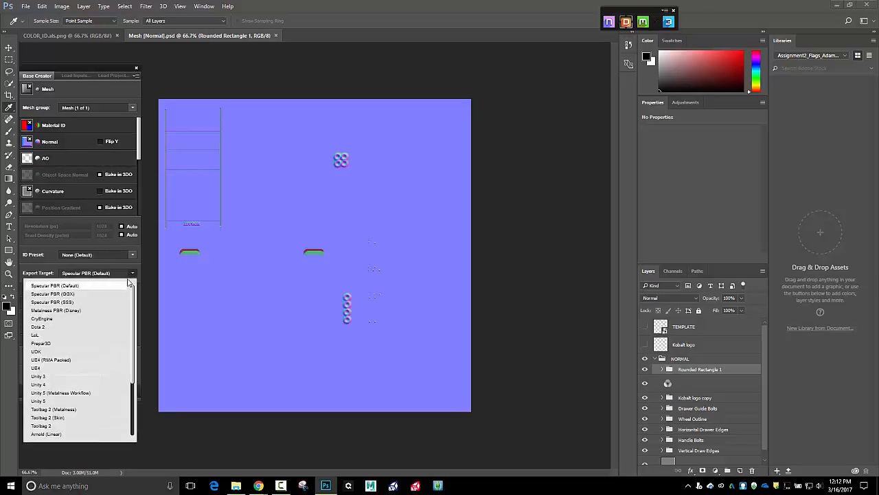
{"action": "left_click", "coordinate": [104, 393]}
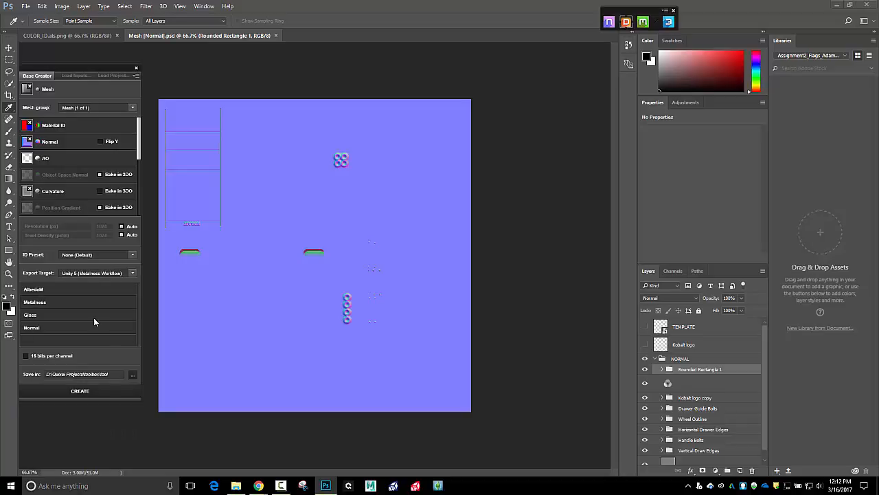
{"action": "left_click", "coordinate": [130, 373]}
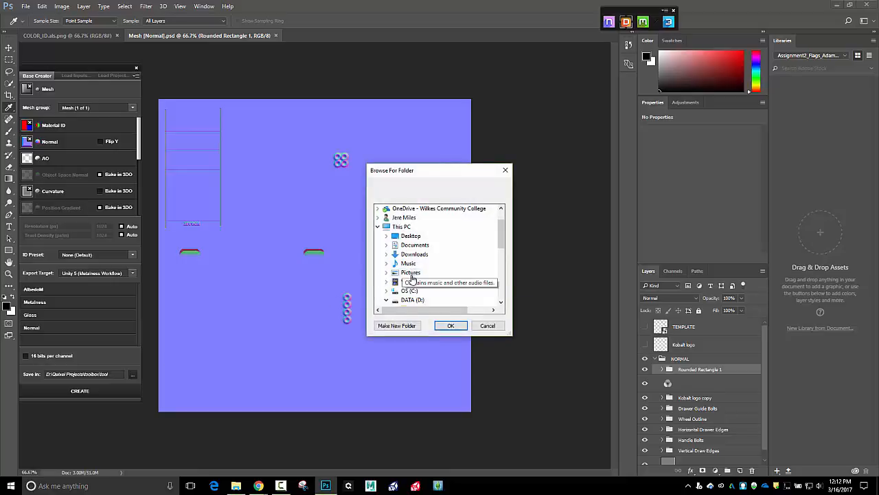
{"action": "scroll", "coordinate": [429, 282], "scroll_direction": "down", "scroll_amount": 3}
{"action": "scroll", "coordinate": [429, 282], "scroll_direction": "down", "scroll_amount": 3}
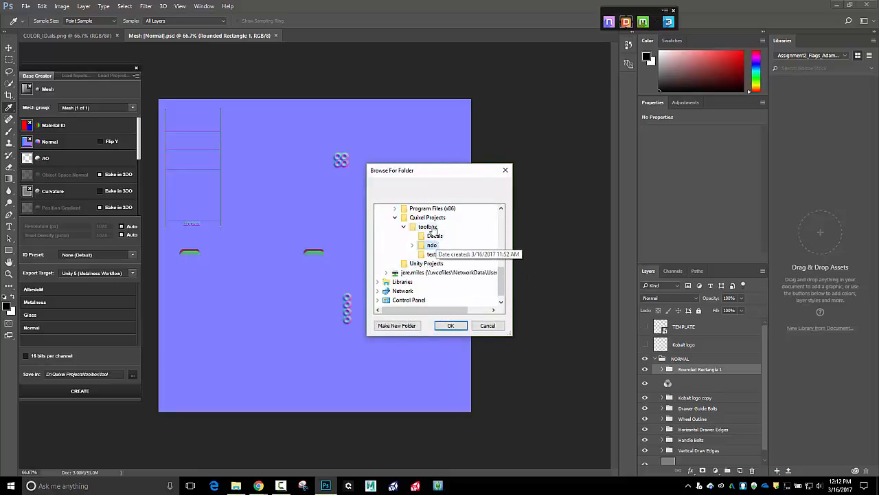
{"action": "left_click", "coordinate": [440, 228]}
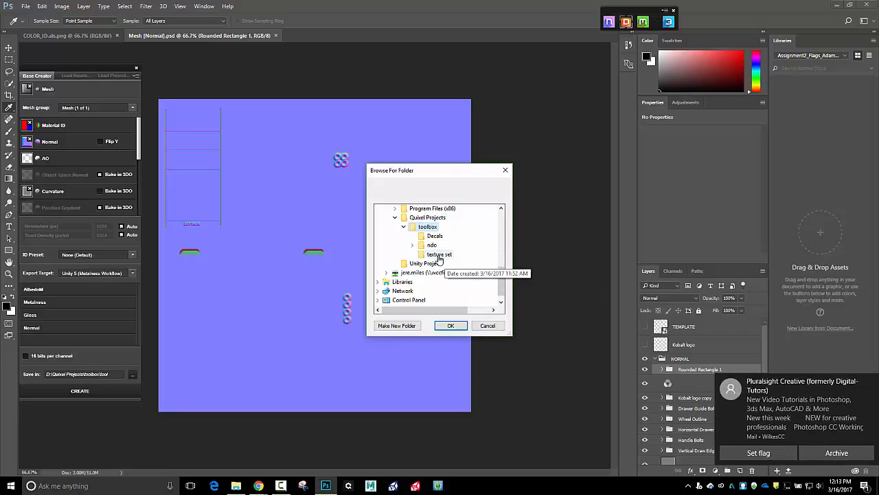
{"action": "left_click", "coordinate": [235, 485]}
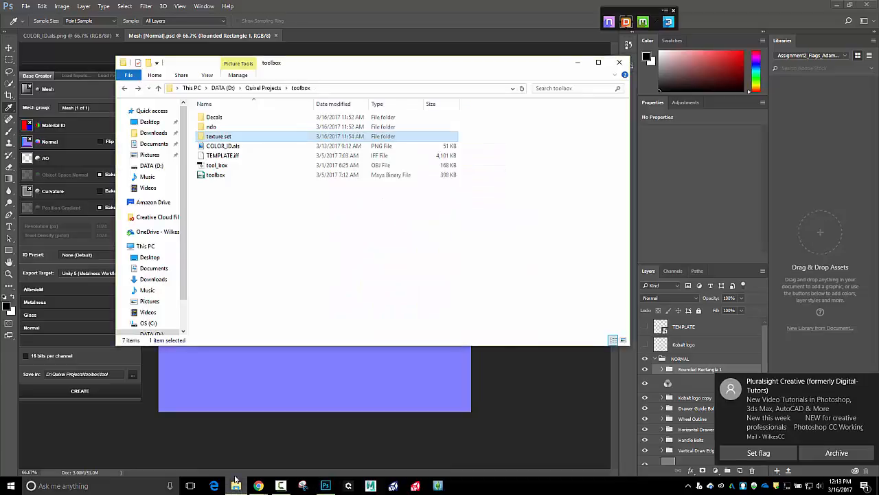
{"action": "double_click", "coordinate": [211, 136]}
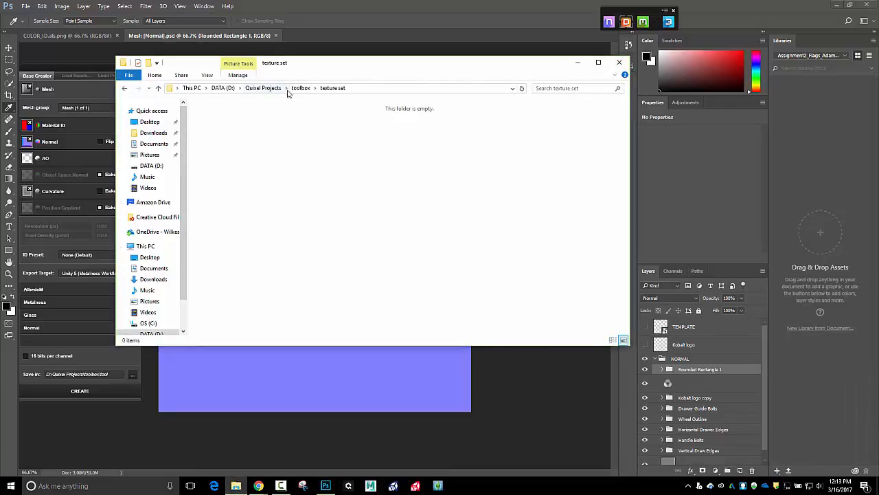
{"action": "left_click", "coordinate": [301, 88]}
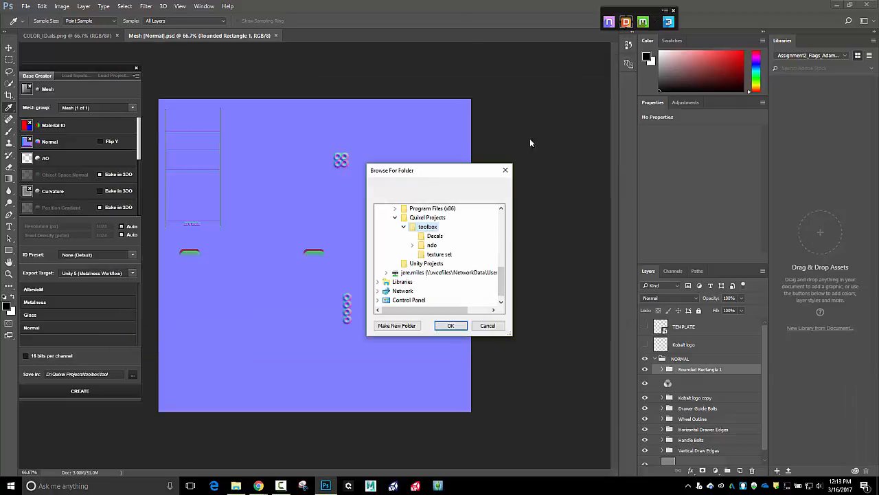
{"action": "left_click", "coordinate": [578, 62]}
{"action": "left_click", "coordinate": [441, 254]}
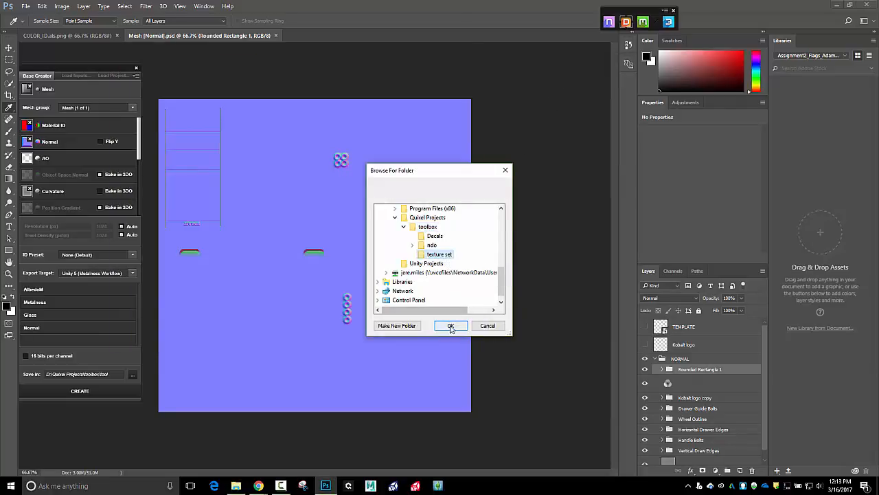
{"action": "left_click", "coordinate": [450, 326]}
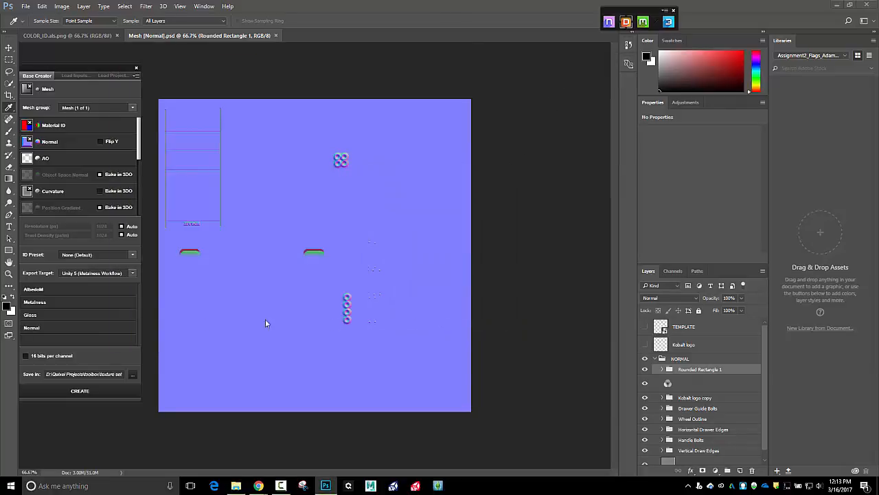
- Create the base project from these inputs and open the mesh in the 3DO previewer
{"action": "left_click", "coordinate": [96, 390]}
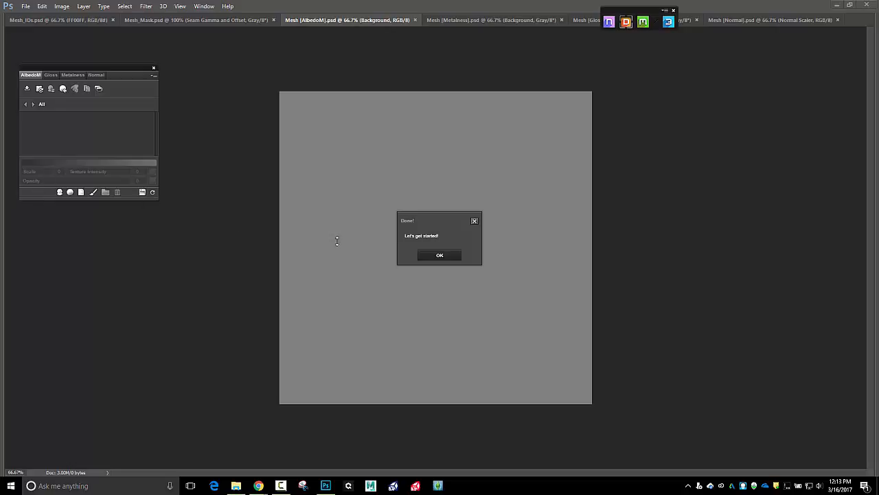
{"action": "left_click", "coordinate": [431, 256]}
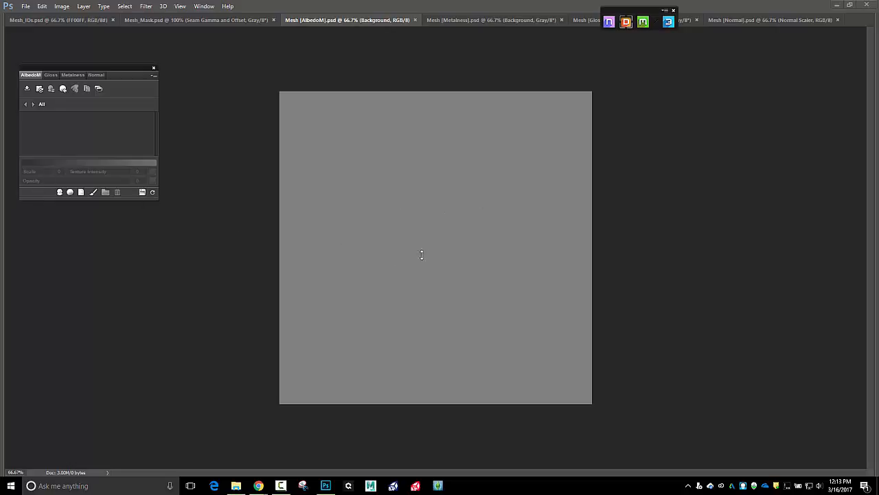
{"action": "left_click", "coordinate": [668, 21]}
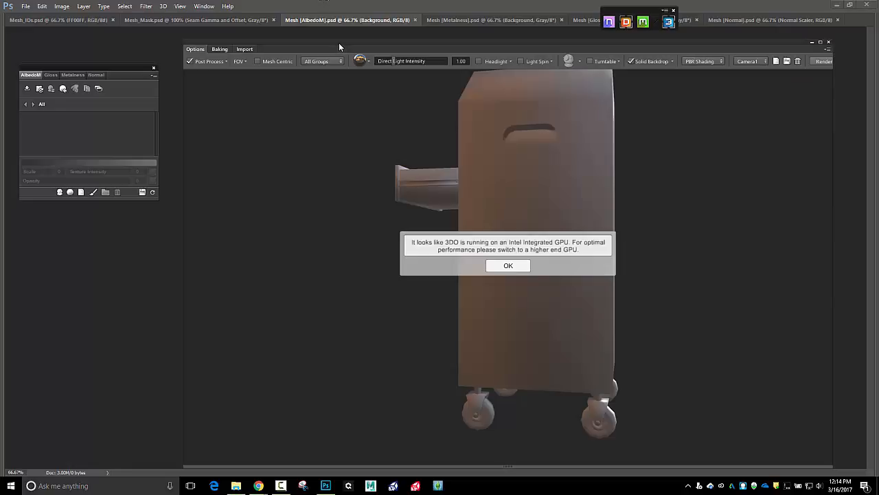
{"action": "left_click", "coordinate": [509, 267]}
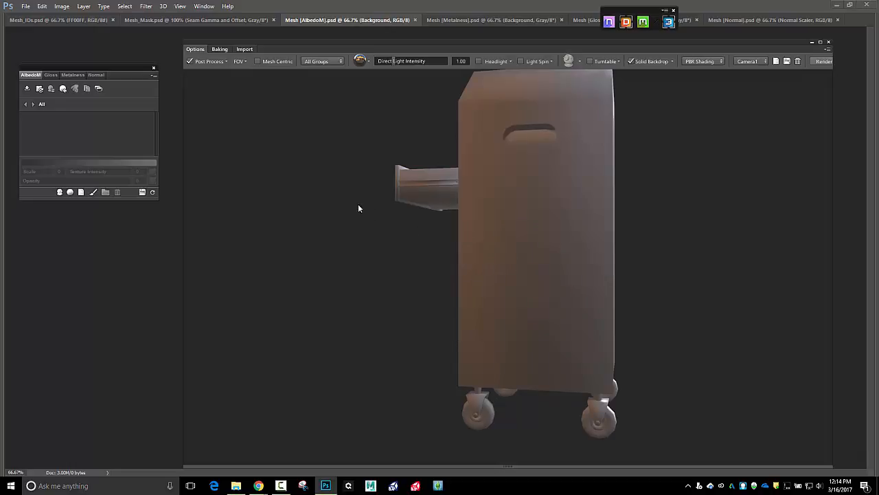
- Examine the toolbox's drawer front in the 3D preview and move the previewer window clear of the canvas
{"action": "left_click", "coordinate": [413, 211]}
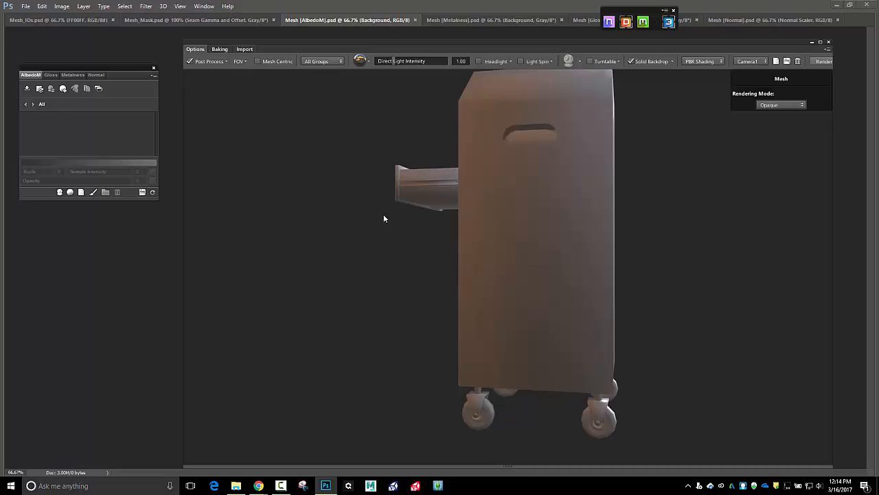
{"action": "left_click_drag", "start_coordinate": [367, 204], "coordinate": [499, 219]}
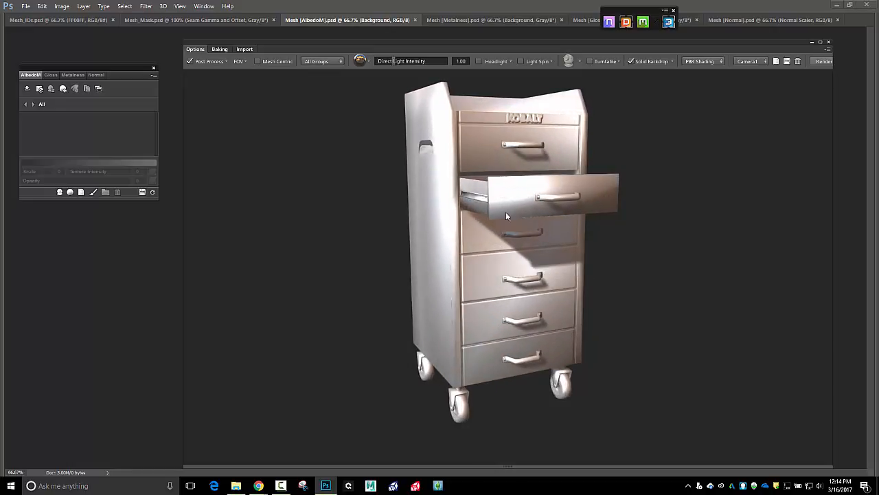
{"action": "scroll", "coordinate": [519, 111], "scroll_direction": "down", "scroll_amount": 2}
{"action": "scroll", "coordinate": [519, 111], "scroll_direction": "down", "scroll_amount": 2}
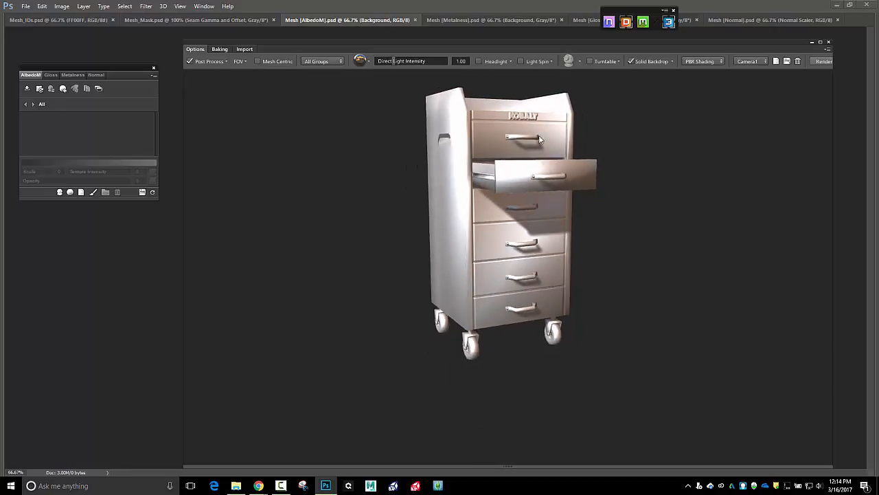
{"action": "left_click_drag", "start_coordinate": [579, 121], "coordinate": [583, 160]}
{"action": "scroll", "coordinate": [510, 167], "scroll_direction": "up", "scroll_amount": 3}
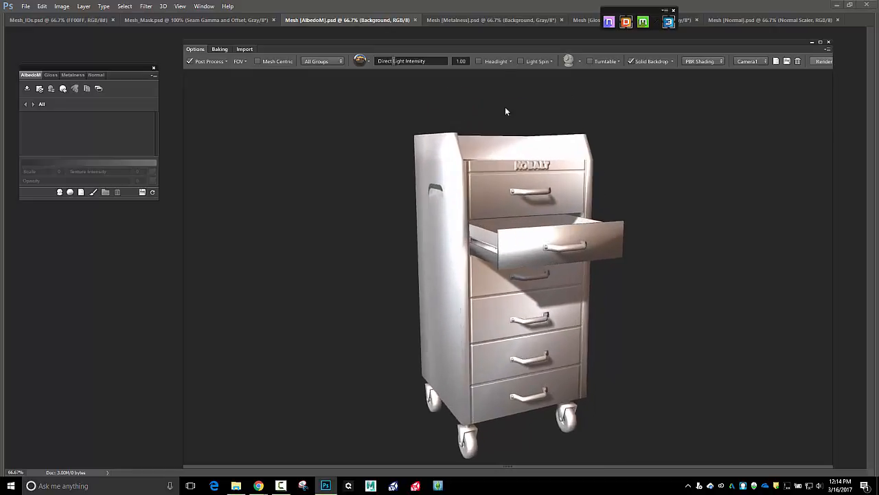
{"action": "left_click_drag", "start_coordinate": [490, 42], "coordinate": [878, 14]}
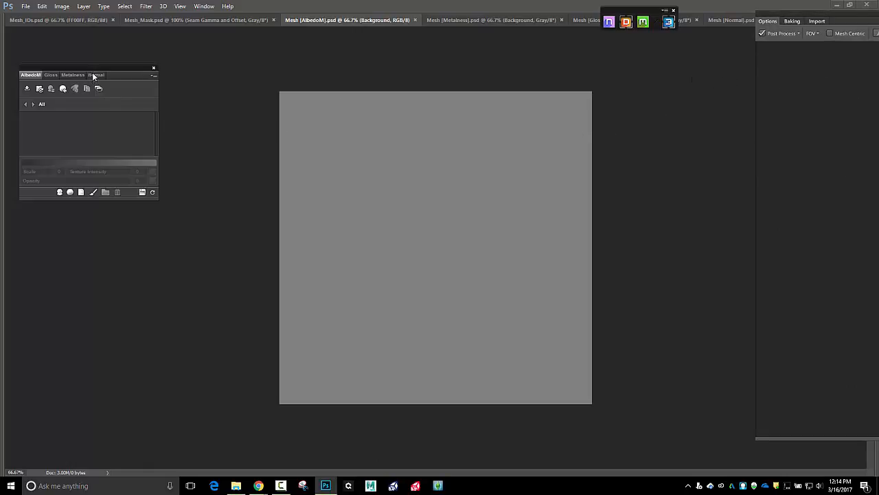
{"action": "left_click_drag", "start_coordinate": [62, 71], "coordinate": [61, 62]}
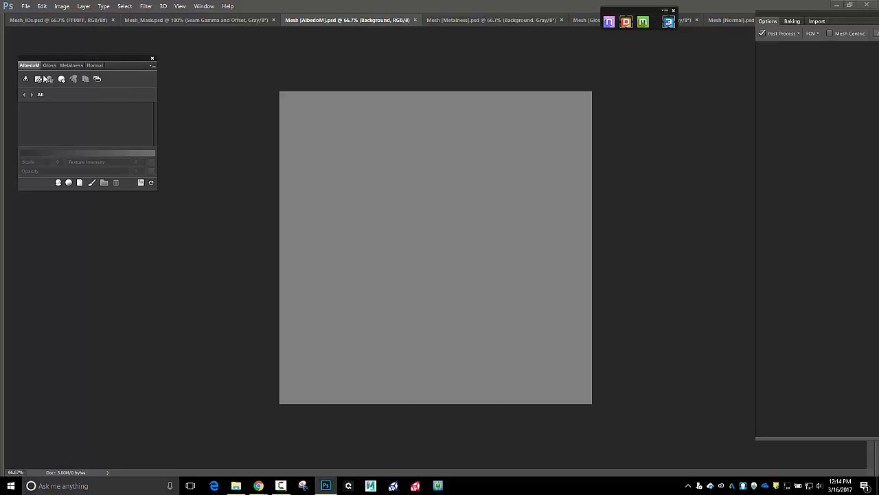
- Open the DDO material library and look through the basic Paint and Metal materials
{"action": "left_click", "coordinate": [68, 183]}
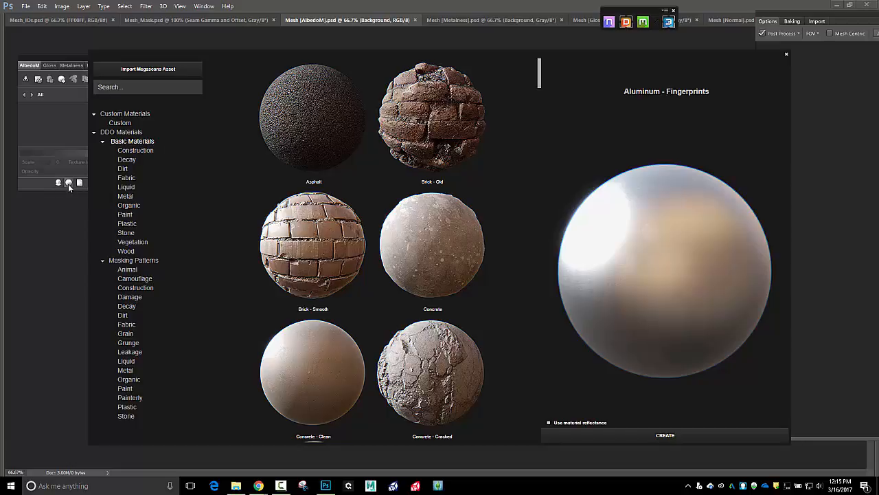
{"action": "left_click", "coordinate": [125, 215]}
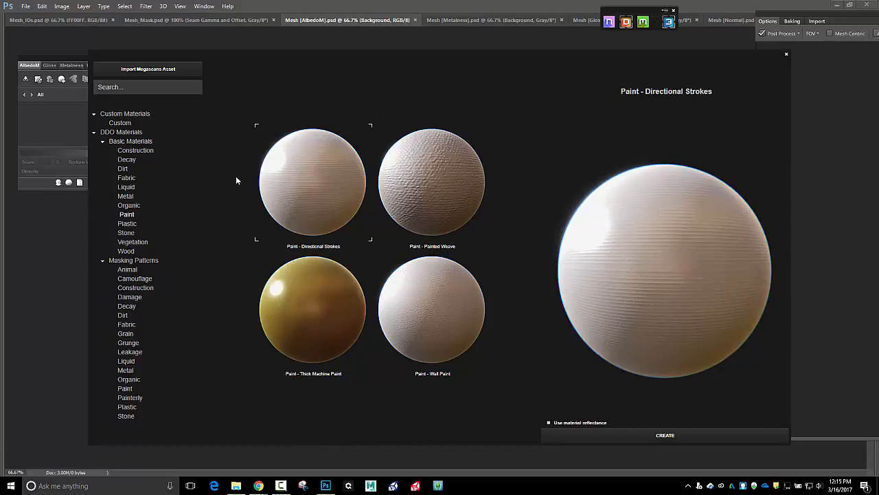
{"action": "left_click", "coordinate": [324, 310]}
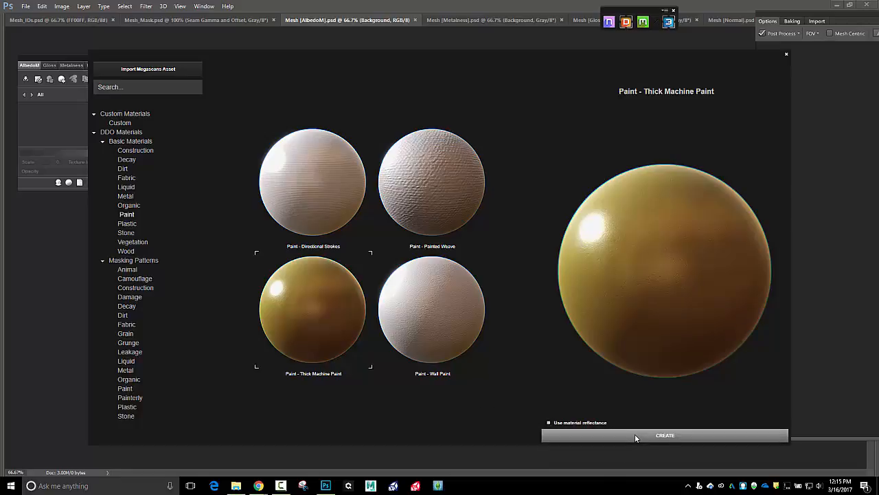
{"action": "left_click", "coordinate": [127, 196]}
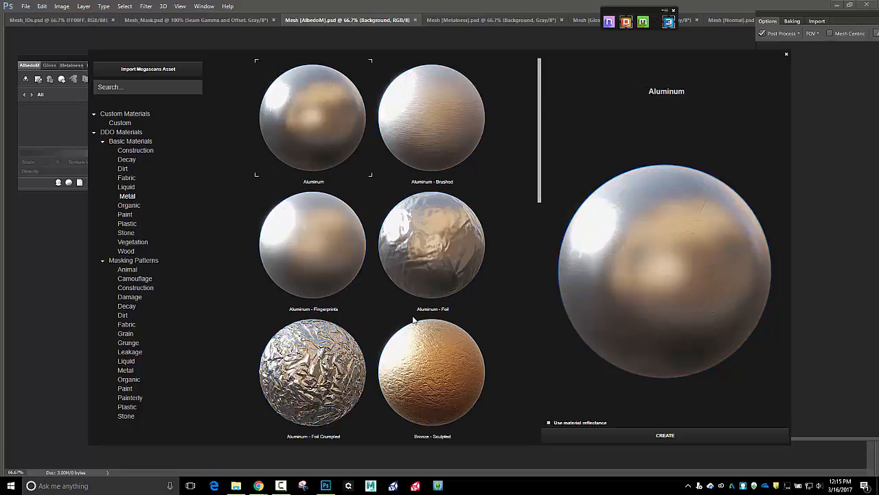
{"action": "scroll", "coordinate": [413, 318], "scroll_direction": "down", "scroll_amount": 3}
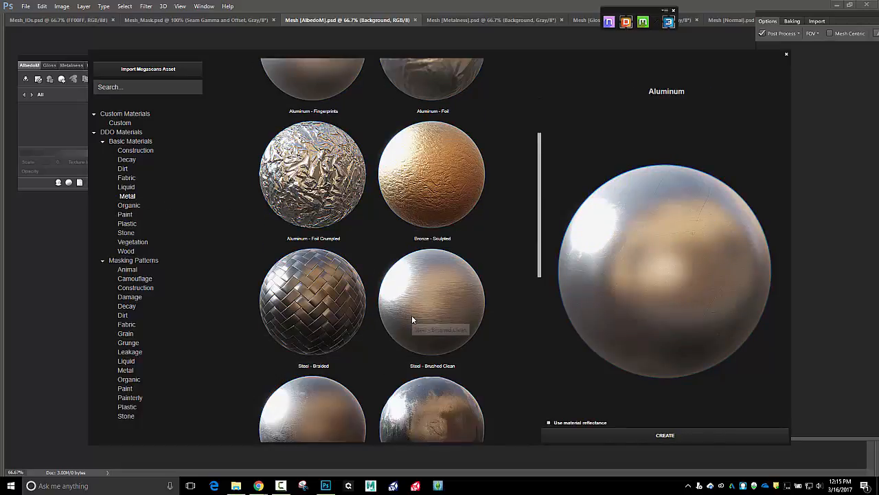
{"action": "scroll", "coordinate": [412, 318], "scroll_direction": "down", "scroll_amount": 3}
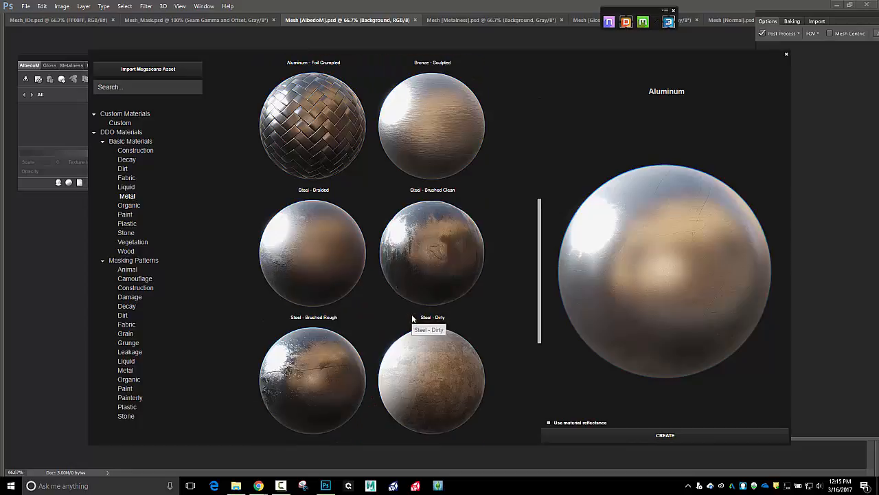
{"action": "scroll", "coordinate": [412, 318], "scroll_direction": "down", "scroll_amount": 3}
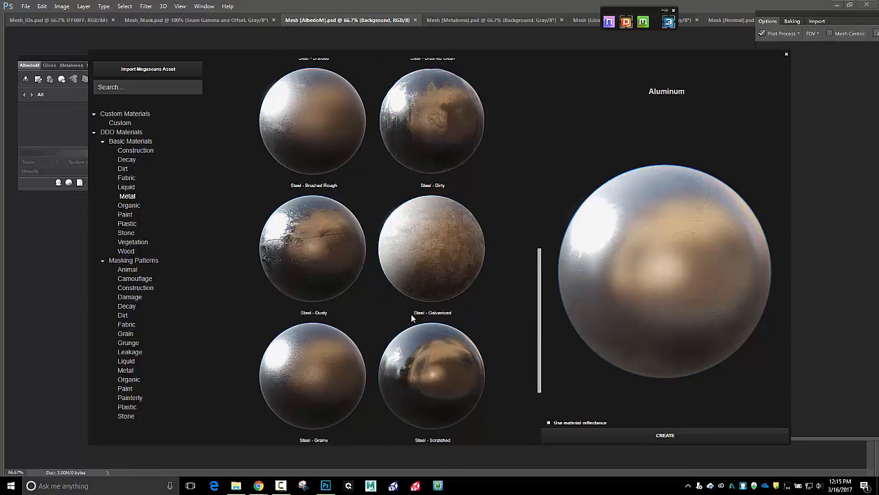
{"action": "scroll", "coordinate": [411, 313], "scroll_direction": "down", "scroll_amount": 2}
{"action": "scroll", "coordinate": [412, 302], "scroll_direction": "down", "scroll_amount": 2}
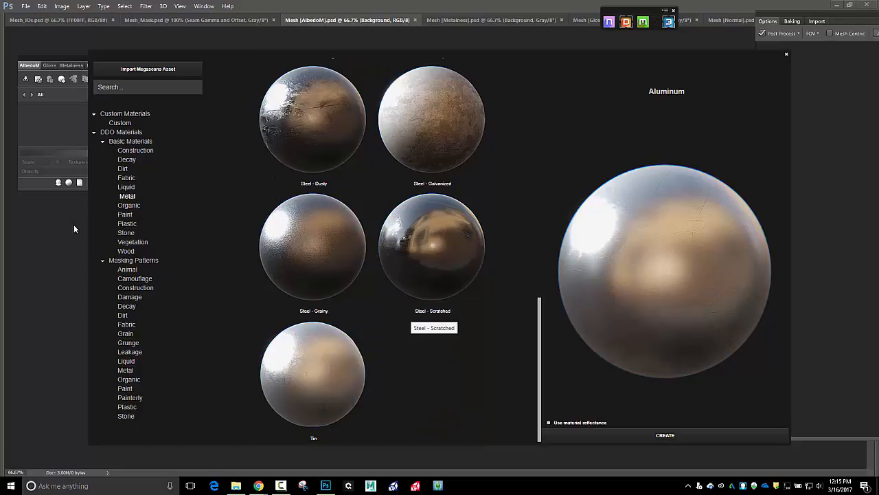
- Create a Paint - Thick Machine Paint material layer and reposition the 3D previewer so the whole toolbox is in view
{"action": "left_click", "coordinate": [127, 216]}
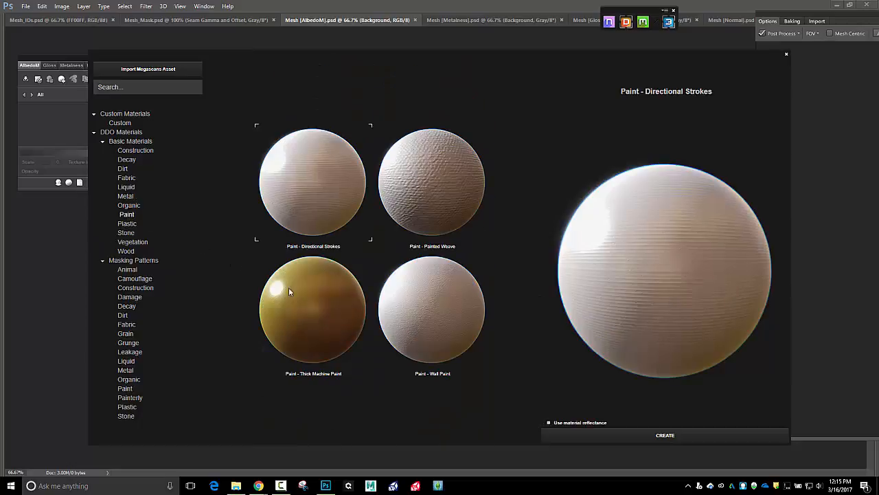
{"action": "left_click", "coordinate": [314, 303]}
{"action": "left_click", "coordinate": [675, 435]}
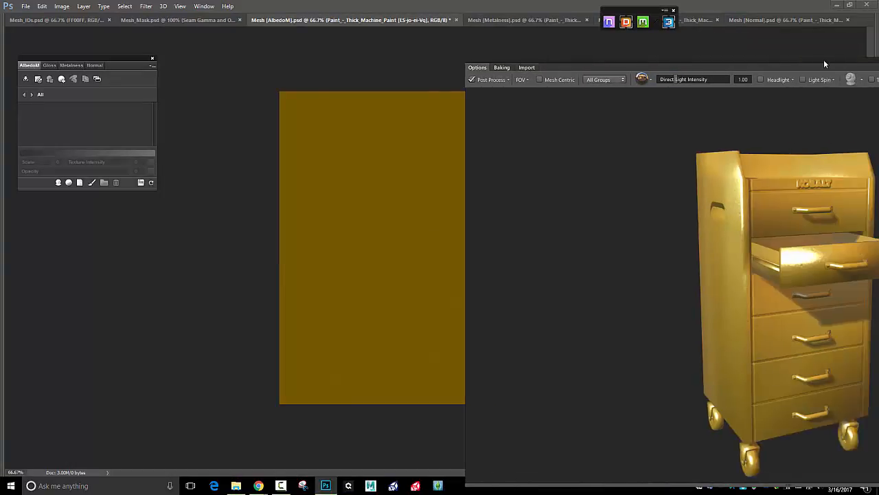
{"action": "left_click_drag", "start_coordinate": [825, 63], "coordinate": [774, 21]}
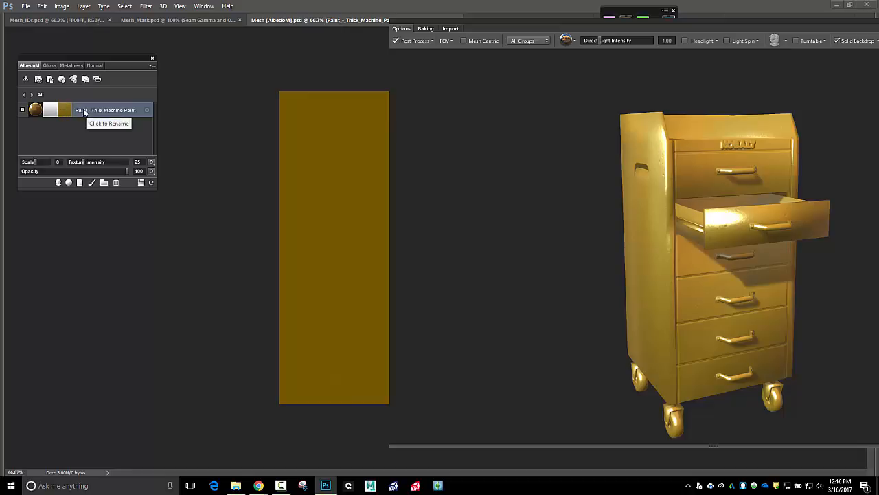
- Put the Paint - Thick Machine Paint layer in a group and rename the group Main Paint
{"action": "left_click", "coordinate": [105, 183]}
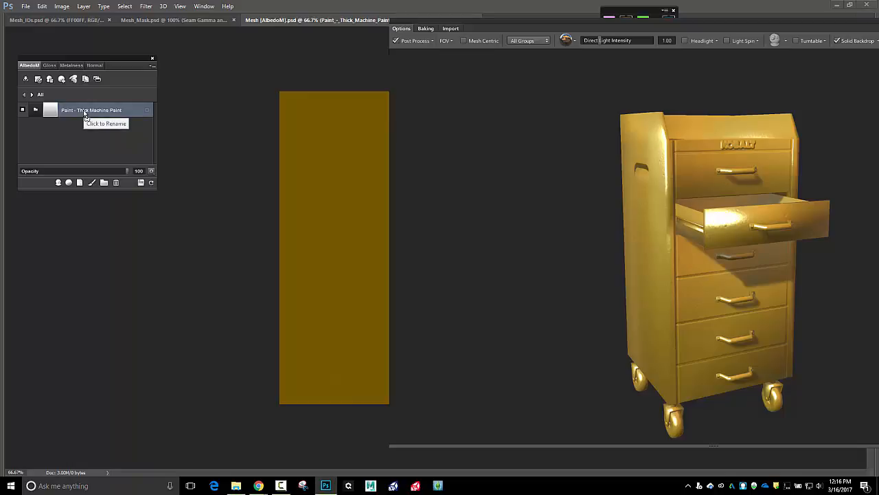
{"action": "left_click", "coordinate": [85, 111]}
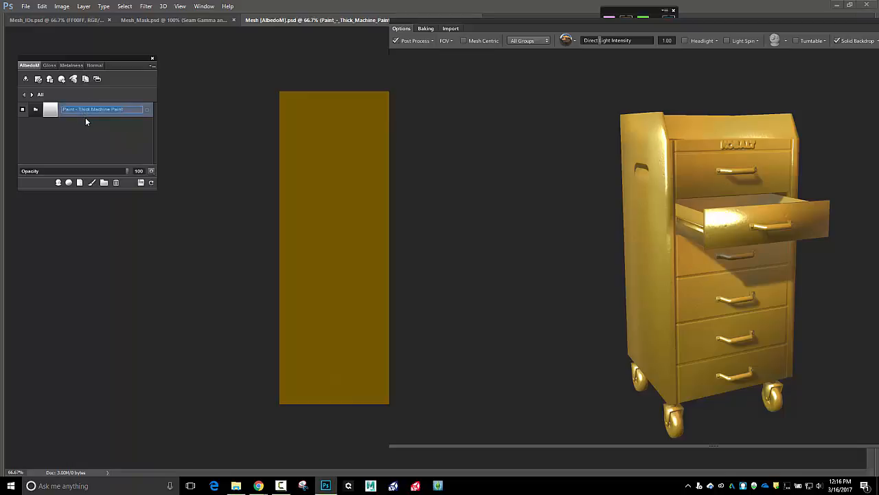
{"action": "type", "text": "Main"}
{"action": "key", "text": "Return"}
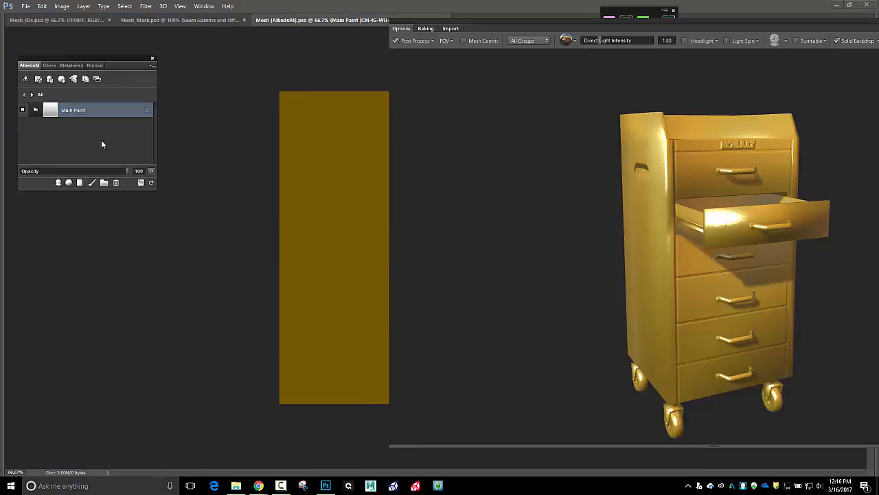
- Try the blue 0000FF material ID on the Main Paint group, and assign it the magenta FF00FF ID instead
{"action": "left_click", "coordinate": [147, 110]}
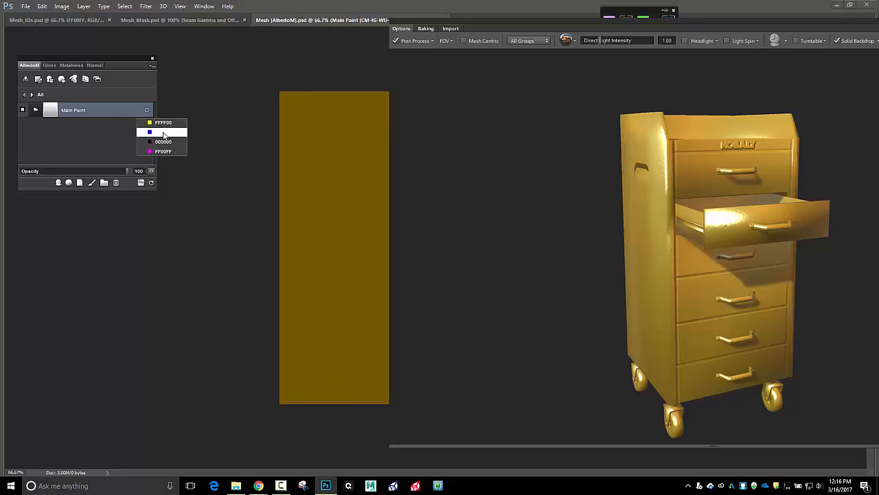
{"action": "left_click", "coordinate": [164, 133]}
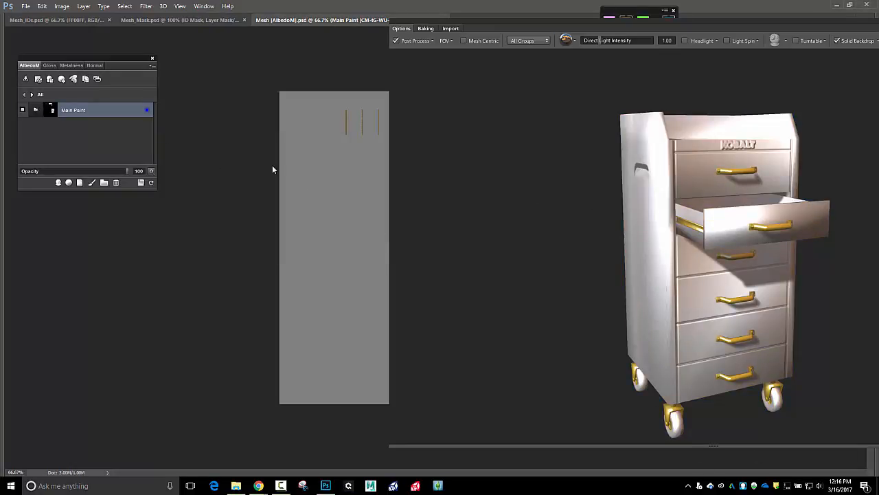
{"action": "left_click", "coordinate": [148, 112]}
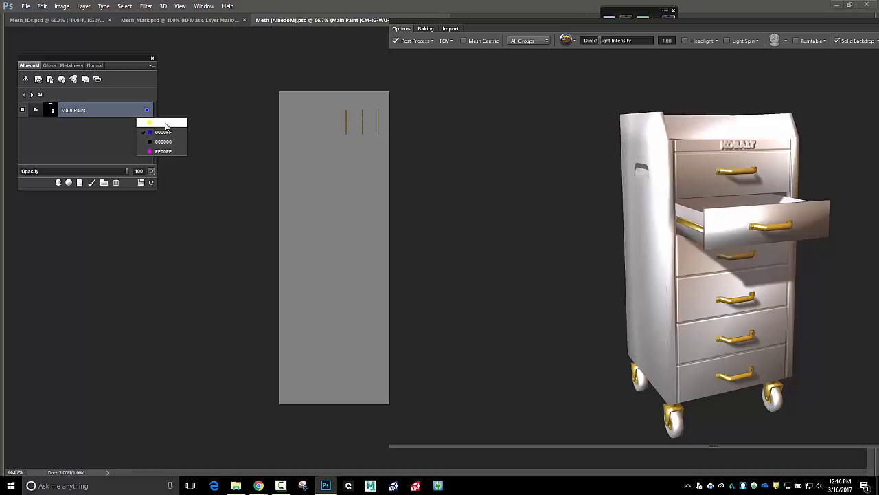
{"action": "left_click", "coordinate": [169, 151]}
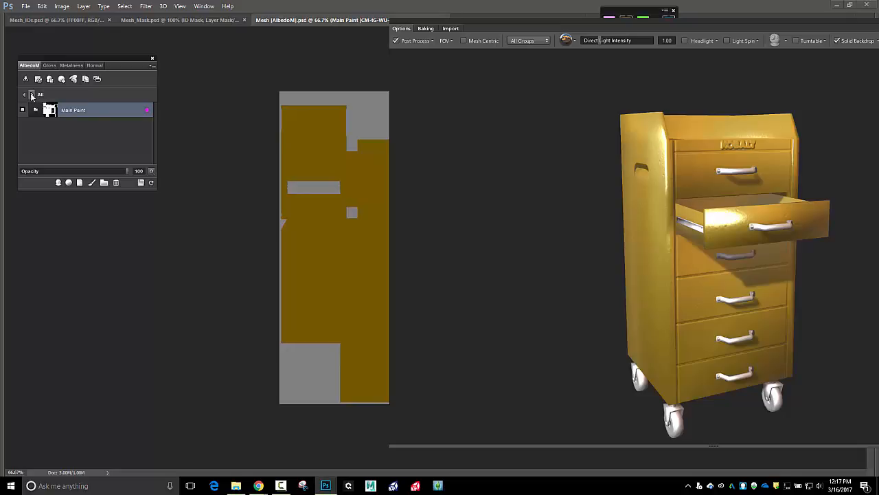
- Inside the Main Paint group, set the Thick Machine Paint's scale to -1 and re-render the material
{"action": "double_click", "coordinate": [50, 110]}
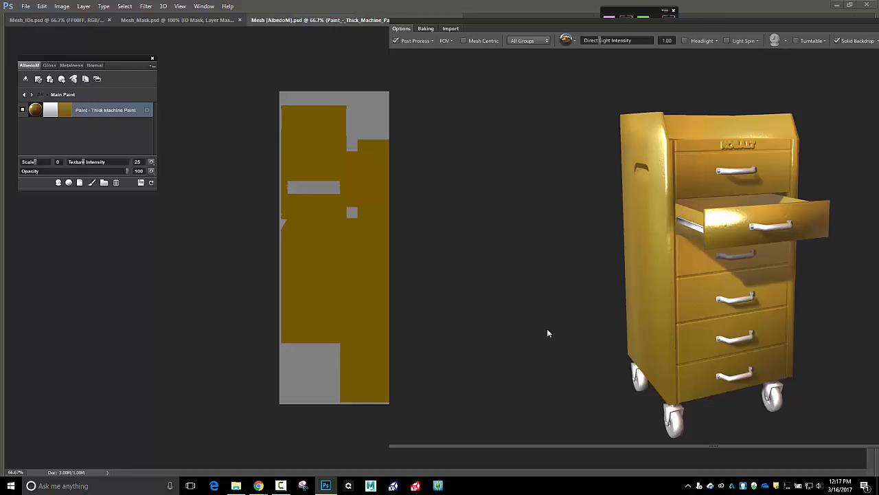
{"action": "scroll", "coordinate": [553, 333], "scroll_direction": "up", "scroll_amount": 5}
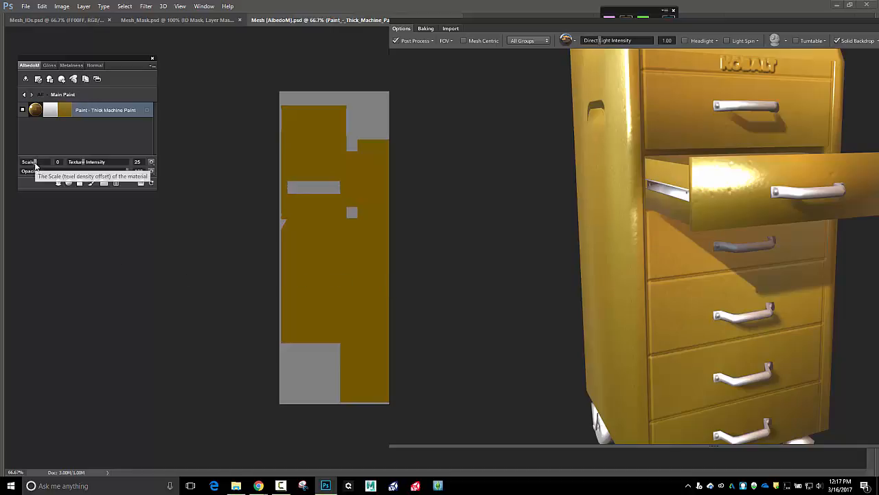
{"action": "left_click_drag", "start_coordinate": [34, 165], "coordinate": [30, 165]}
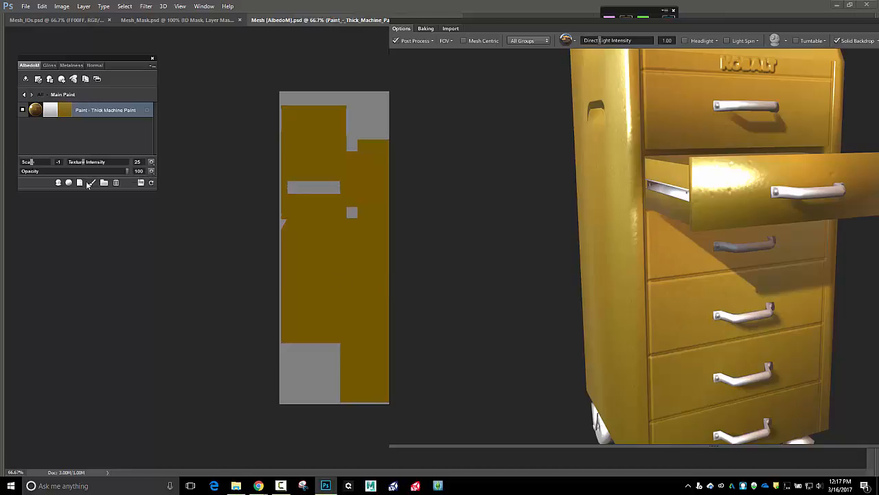
{"action": "left_click", "coordinate": [152, 184]}
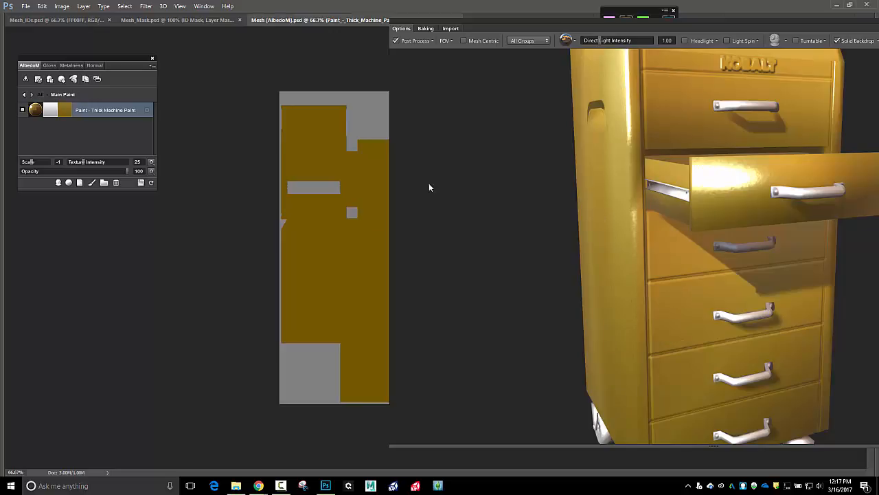
- Change the Thick Machine Paint's albedo color to dark blue, hex 0d2080
{"action": "double_click", "coordinate": [65, 109]}
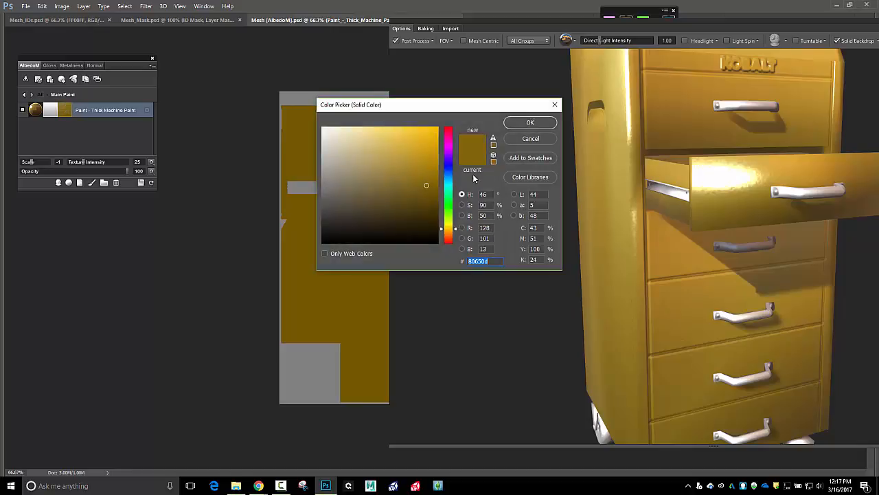
{"action": "left_click", "coordinate": [451, 169]}
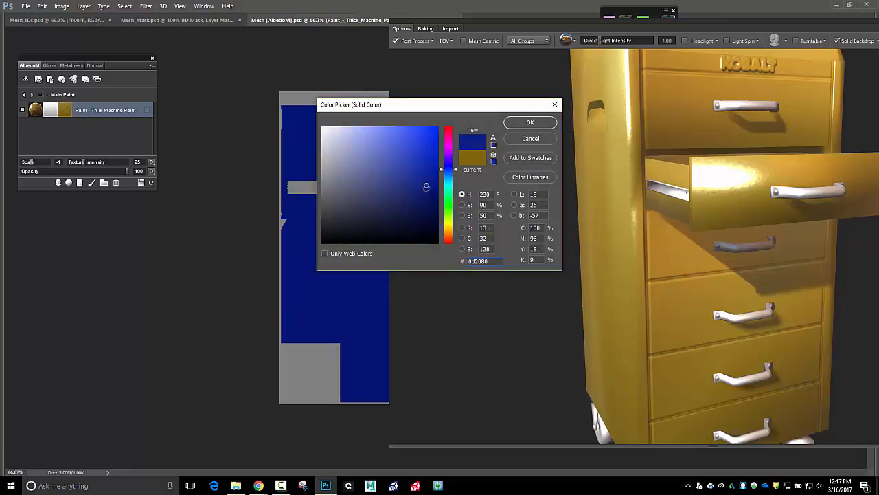
{"action": "left_click", "coordinate": [528, 124]}
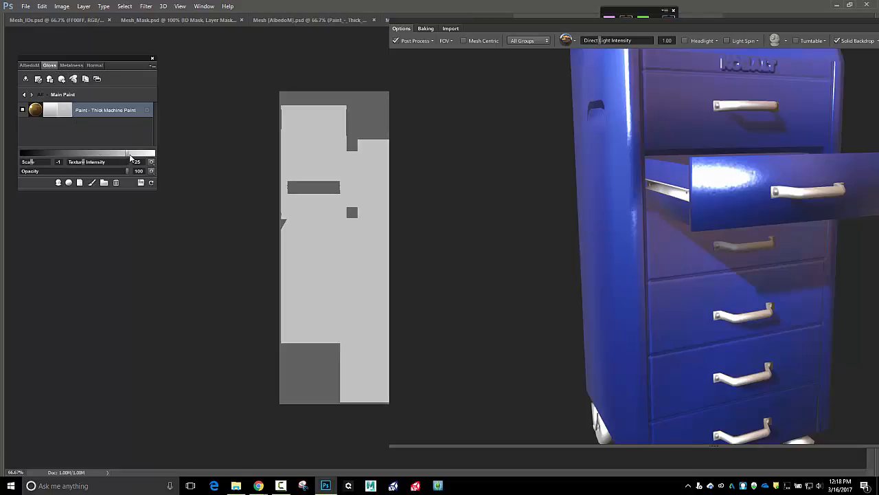
- Lower the Thick Machine Paint's gloss to dark gray and raise its metalness to a medium gray
{"action": "left_click_drag", "start_coordinate": [128, 157], "coordinate": [69, 157]}
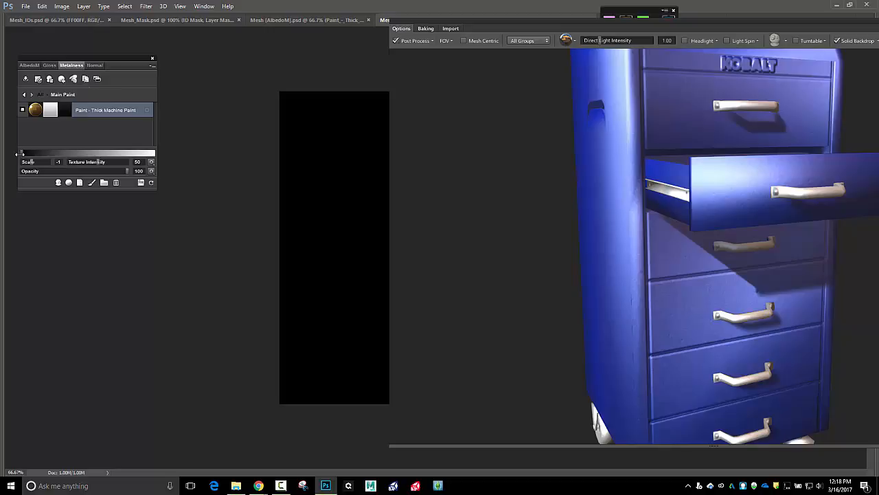
{"action": "left_click_drag", "start_coordinate": [21, 155], "coordinate": [88, 155]}
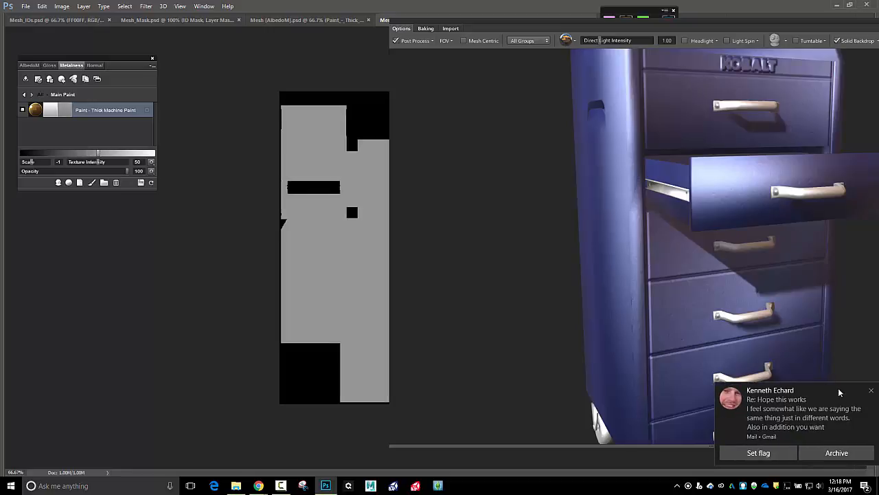
{"action": "left_click", "coordinate": [870, 391]}
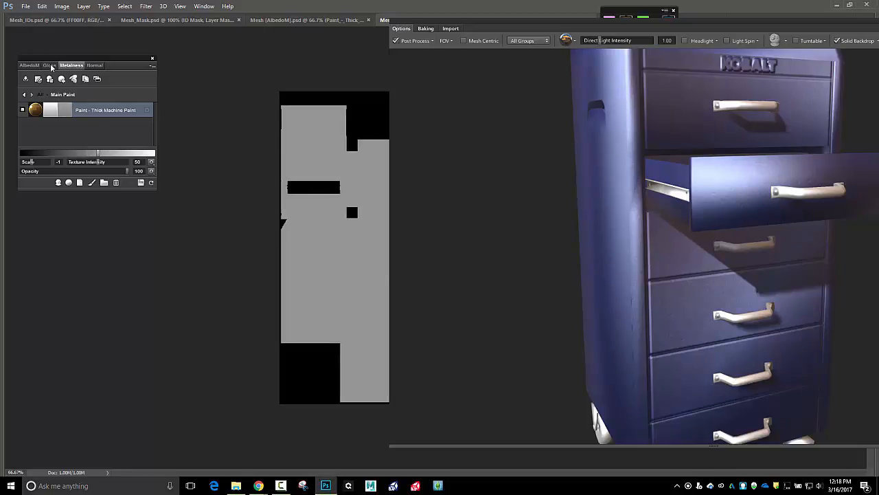
- Adjust the paint's gloss to a medium gray and check how the finish reflects light around the toolbox
{"action": "left_click", "coordinate": [49, 65]}
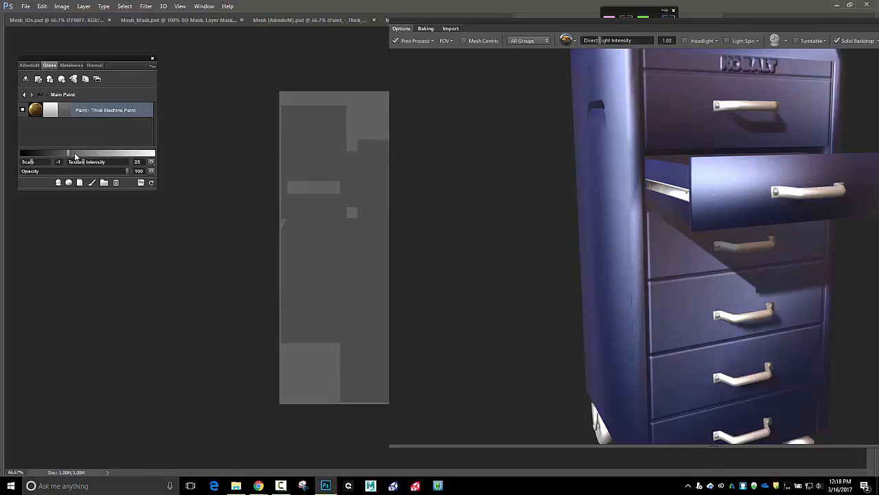
{"action": "left_click_drag", "start_coordinate": [68, 154], "coordinate": [146, 164]}
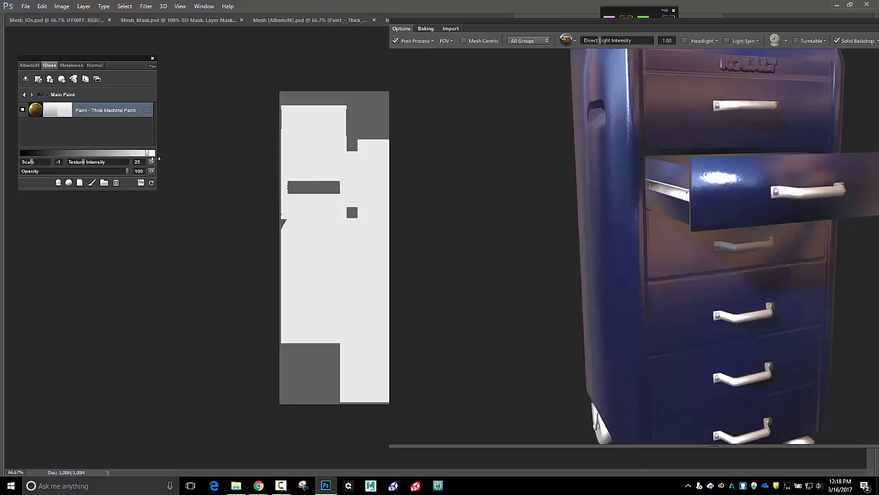
{"action": "left_click_drag", "start_coordinate": [152, 157], "coordinate": [90, 156]}
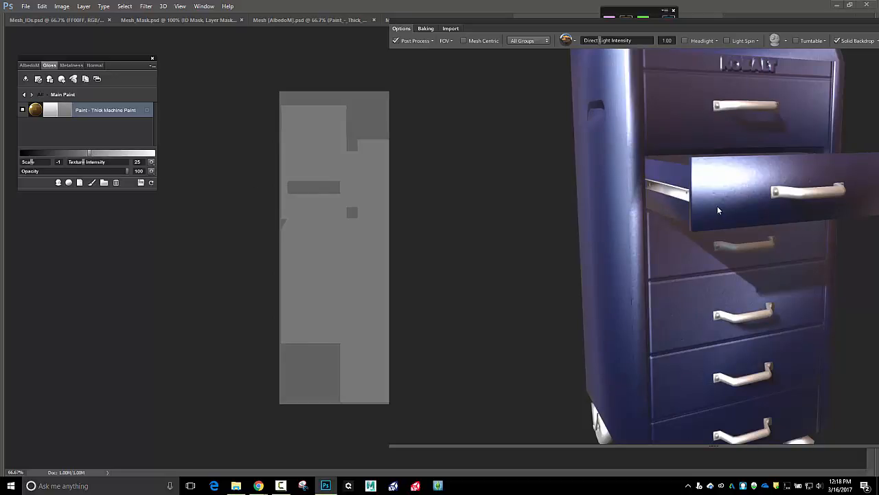
{"action": "scroll", "coordinate": [717, 206], "scroll_direction": "down", "scroll_amount": 6}
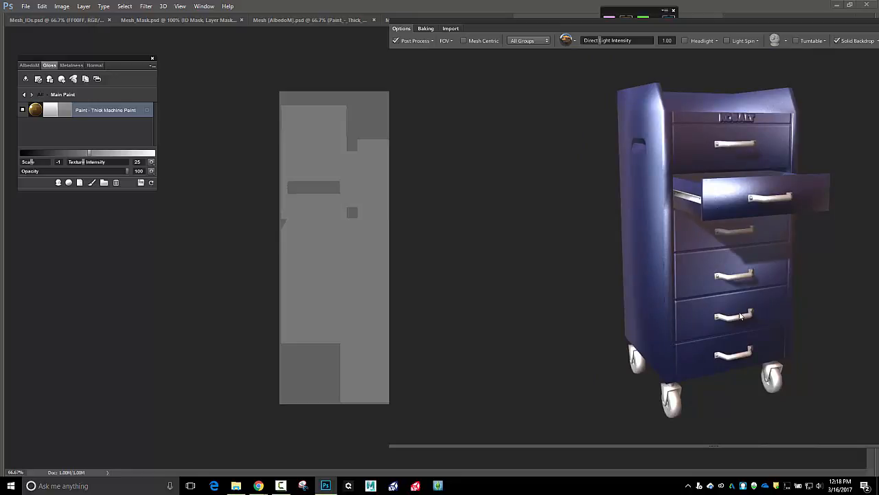
{"action": "left_click_drag", "start_coordinate": [748, 301], "coordinate": [728, 288]}
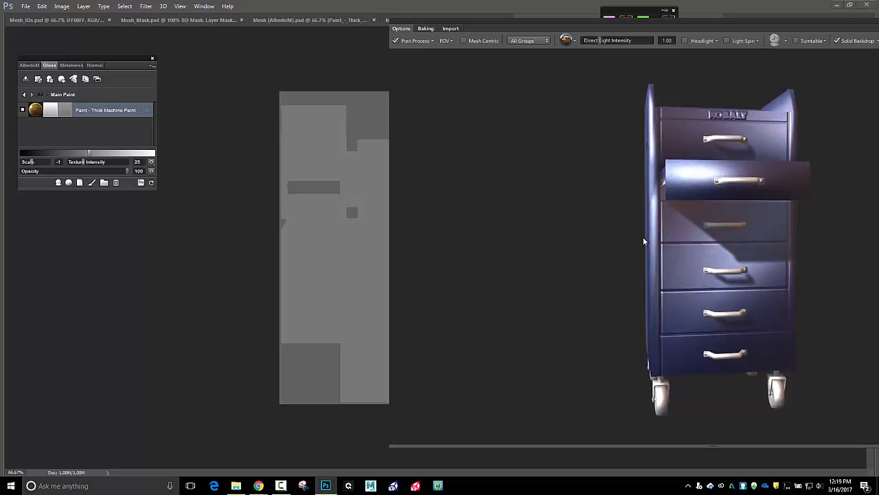
{"action": "left_click_drag", "start_coordinate": [644, 241], "coordinate": [664, 251]}
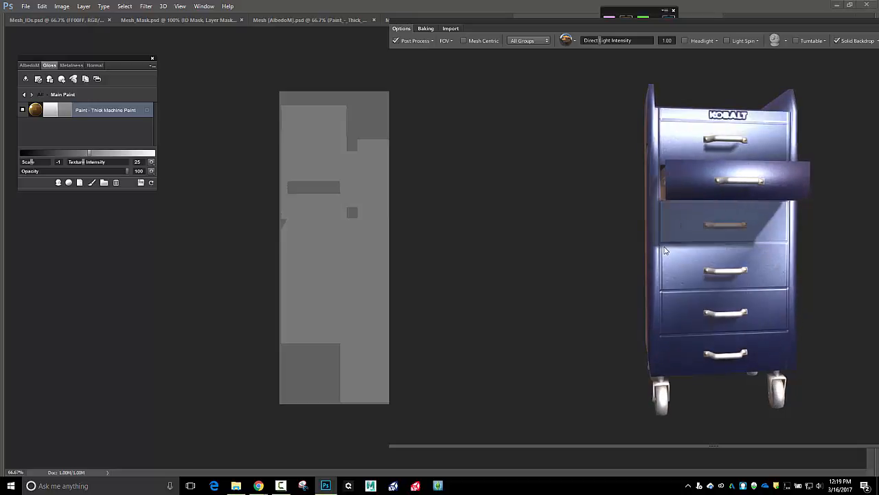
{"action": "left_click_drag", "start_coordinate": [611, 245], "coordinate": [685, 241]}
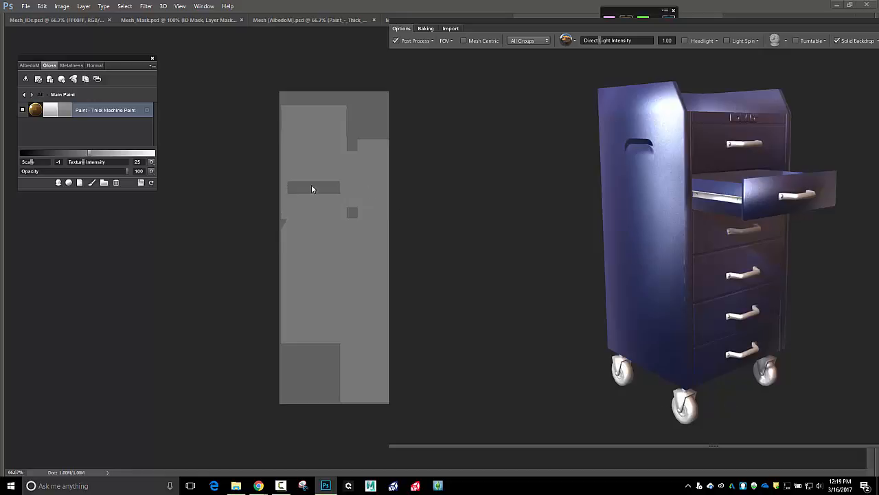
- Return to the top layer level and create a Polymer material from the basic plastics above the Main Paint group
{"action": "left_click", "coordinate": [25, 96]}
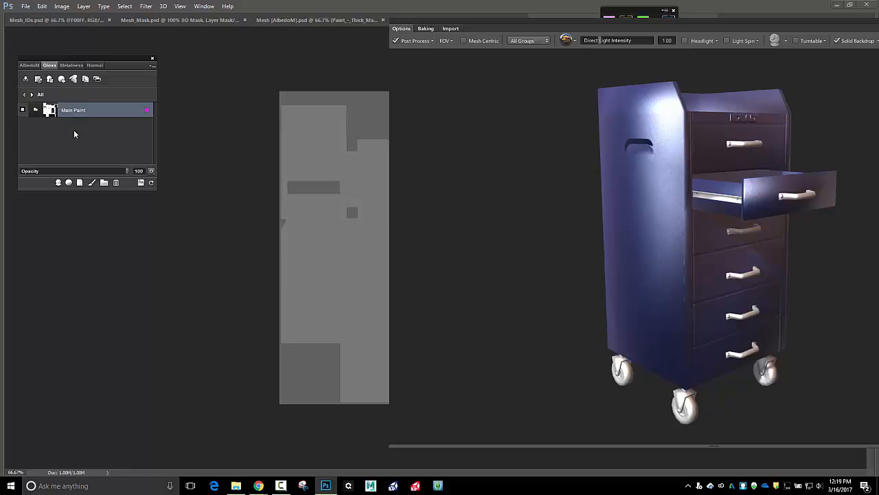
{"action": "left_click", "coordinate": [69, 182]}
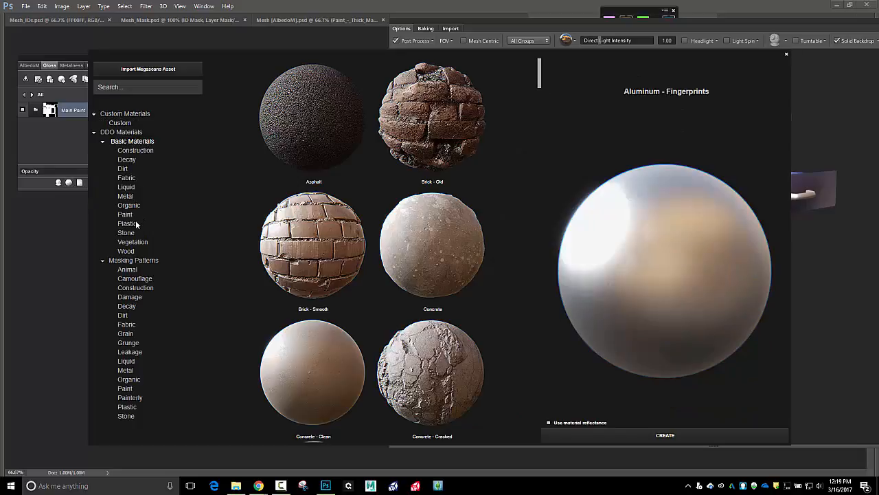
{"action": "left_click", "coordinate": [127, 223]}
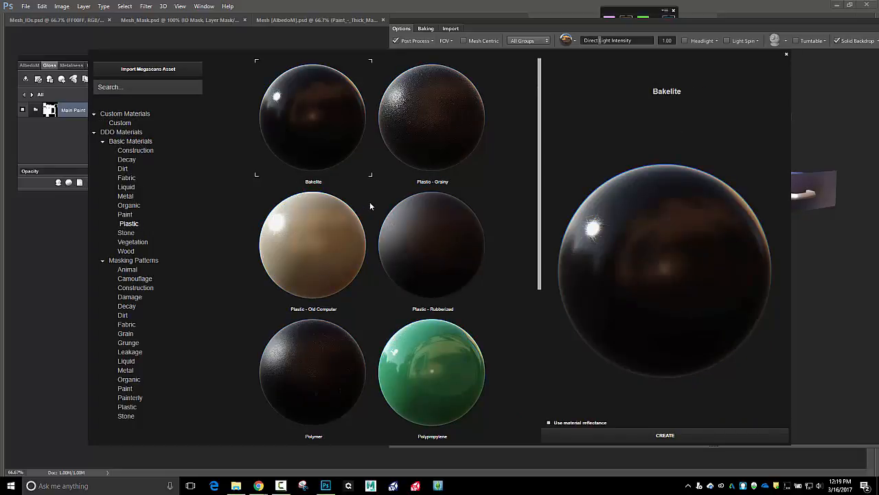
{"action": "scroll", "coordinate": [370, 201], "scroll_direction": "down", "scroll_amount": 3}
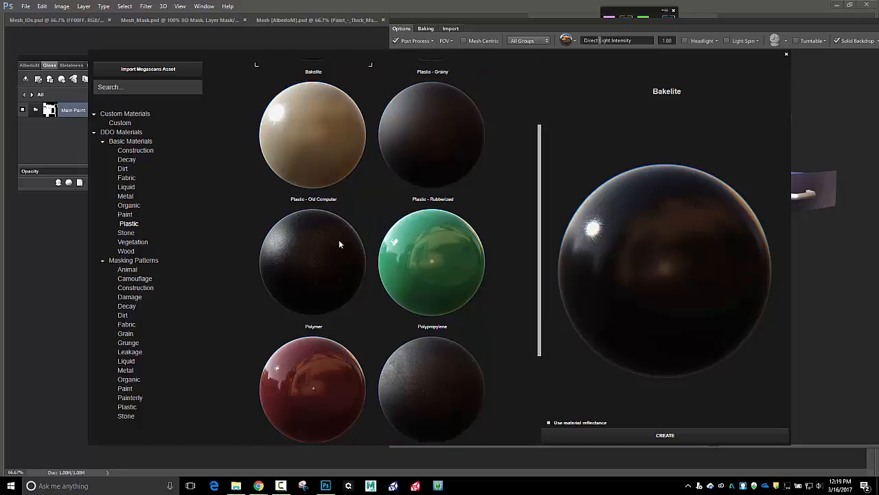
{"action": "left_click", "coordinate": [331, 251]}
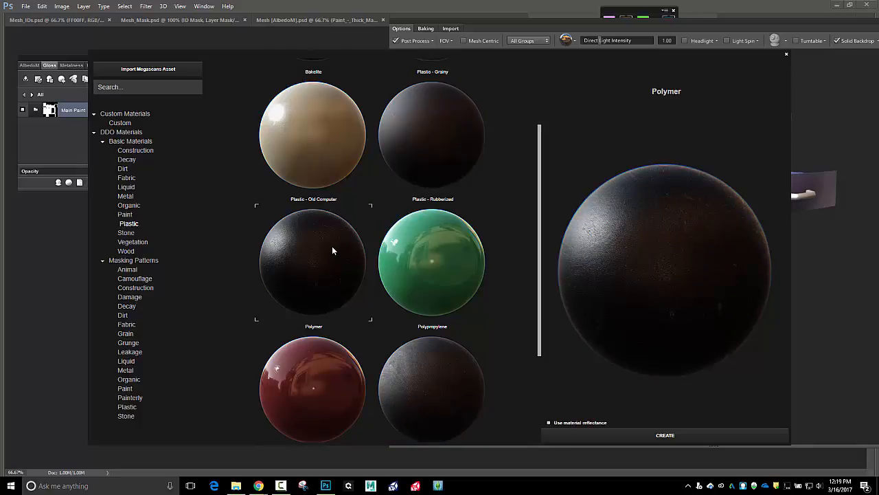
{"action": "scroll", "coordinate": [375, 230], "scroll_direction": "down", "scroll_amount": 2}
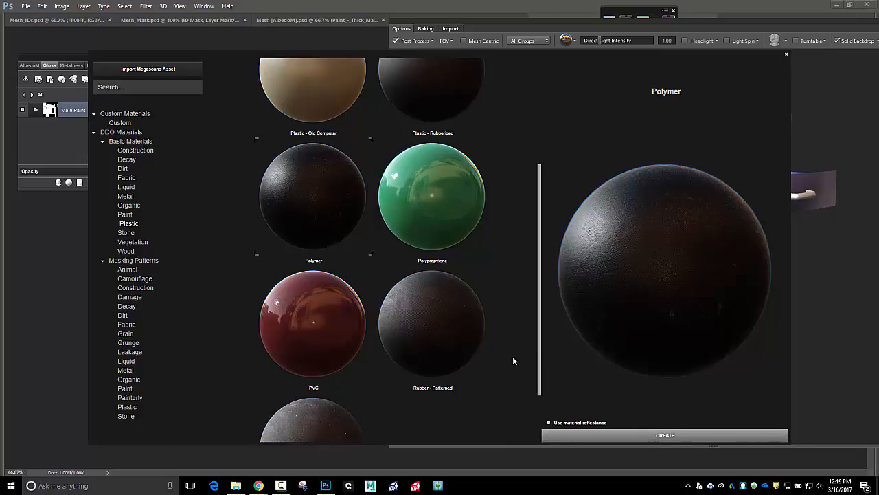
{"action": "scroll", "coordinate": [385, 236], "scroll_direction": "up", "scroll_amount": 1}
{"action": "left_click", "coordinate": [329, 123]}
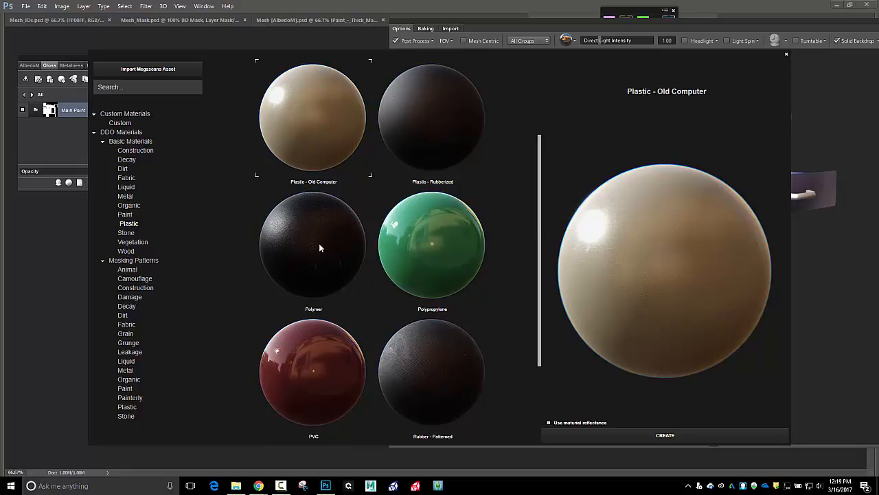
{"action": "left_click", "coordinate": [369, 260]}
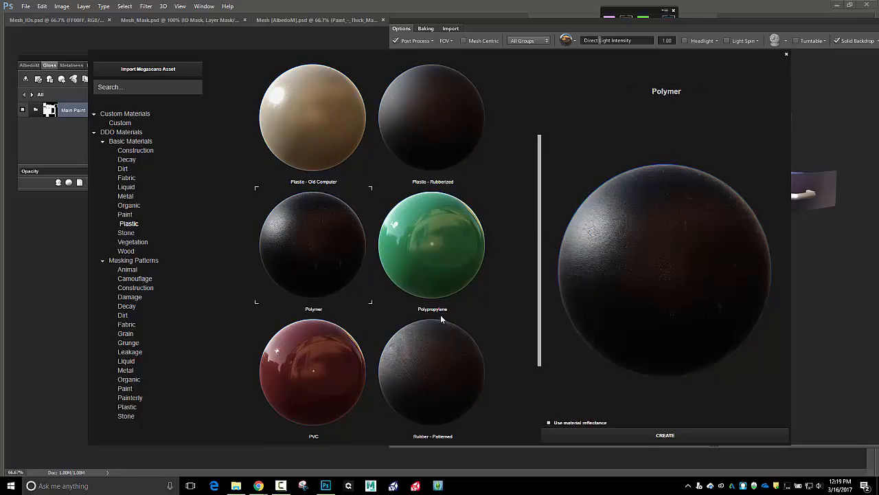
{"action": "left_click", "coordinate": [681, 436]}
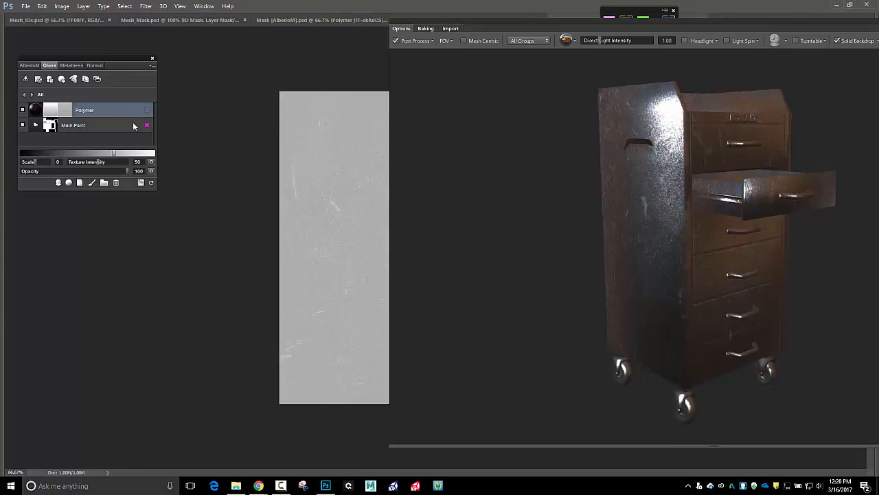
- Group the Polymer material under the name Wheels and mask the group to the yellow ID color
{"action": "left_click", "coordinate": [105, 184]}
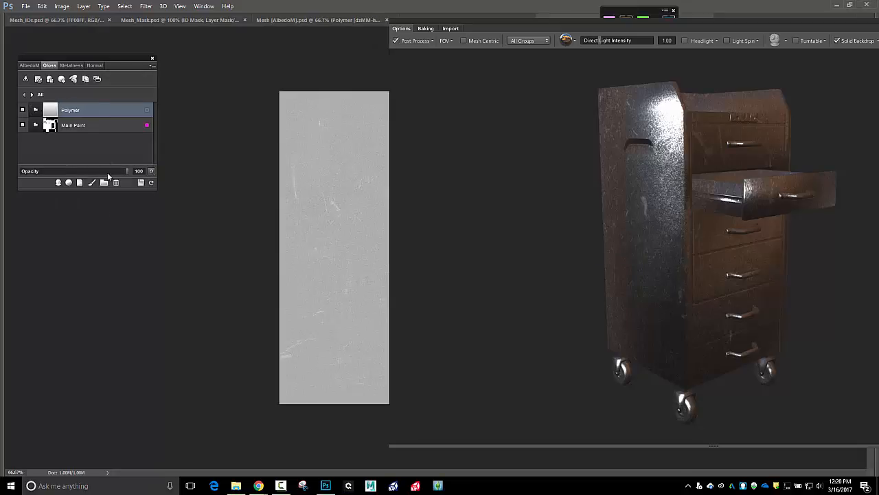
{"action": "double_click", "coordinate": [70, 110]}
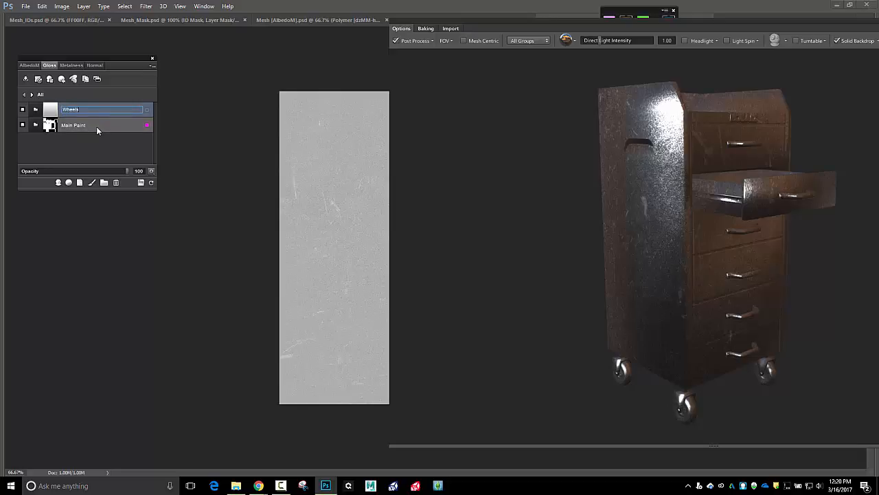
{"action": "key", "text": "Return"}
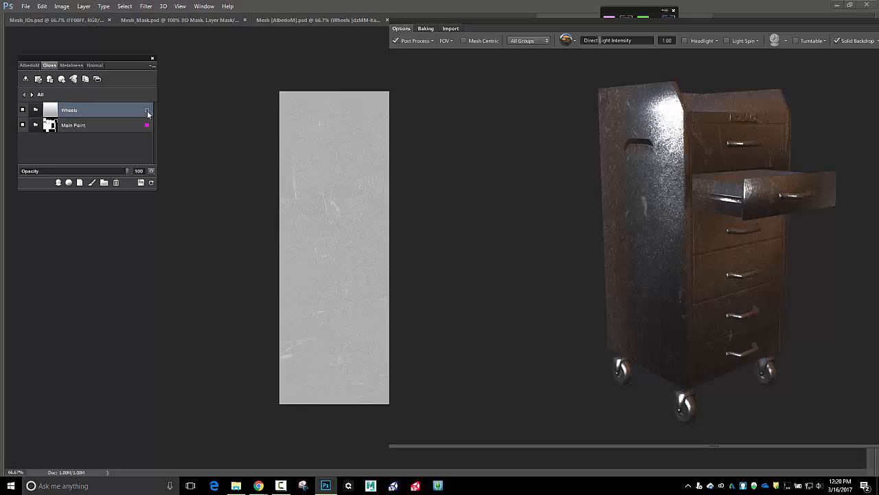
{"action": "left_click", "coordinate": [147, 112]}
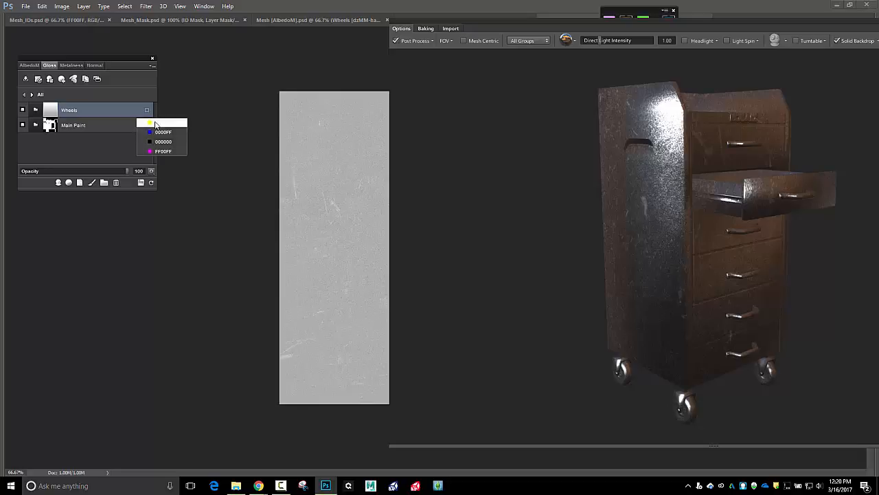
{"action": "left_click", "coordinate": [156, 125]}
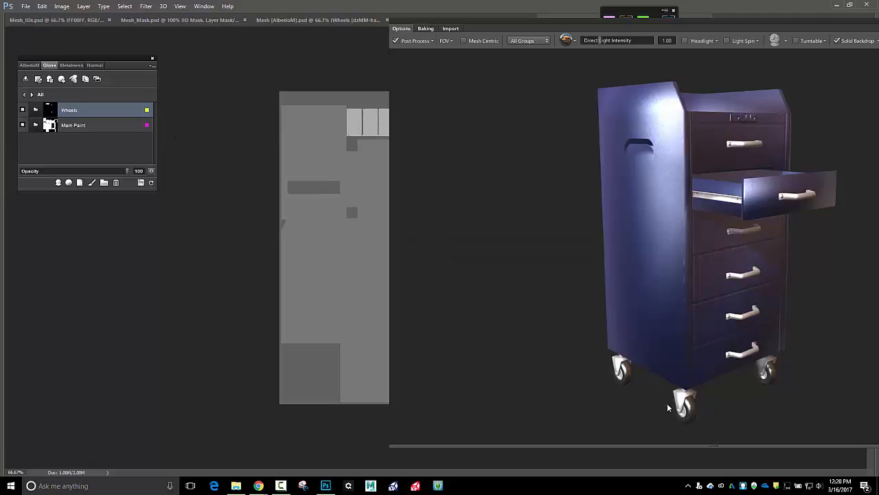
- Inside the Wheels group, set the Polymer material's scale to -1 and re-render it
{"action": "double_click", "coordinate": [68, 111]}
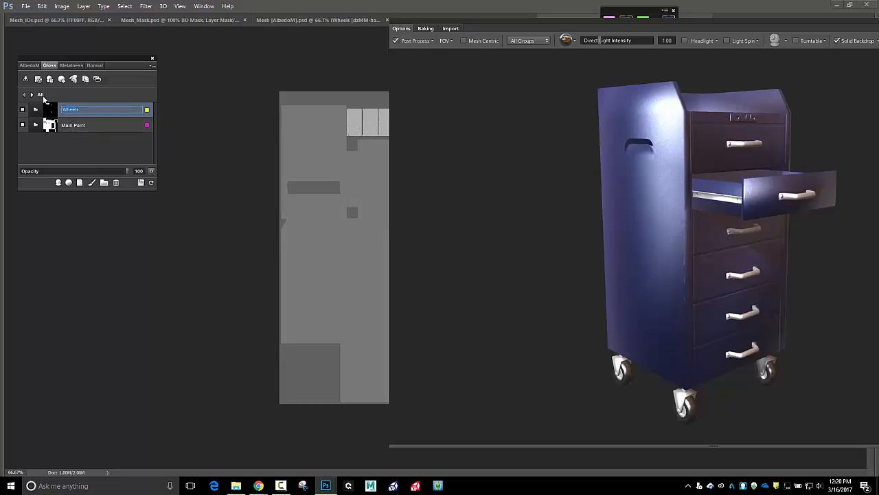
{"action": "left_click", "coordinate": [30, 95]}
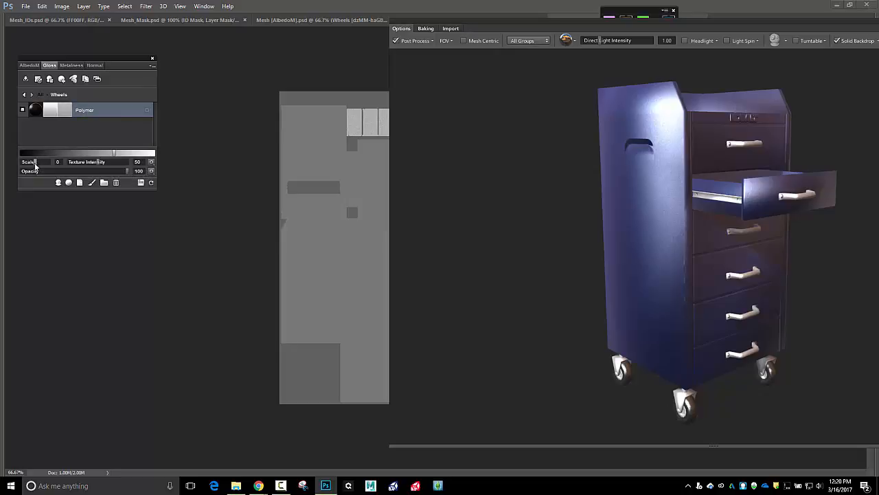
{"action": "left_click_drag", "start_coordinate": [32, 164], "coordinate": [32, 165]}
{"action": "left_click", "coordinate": [148, 185]}
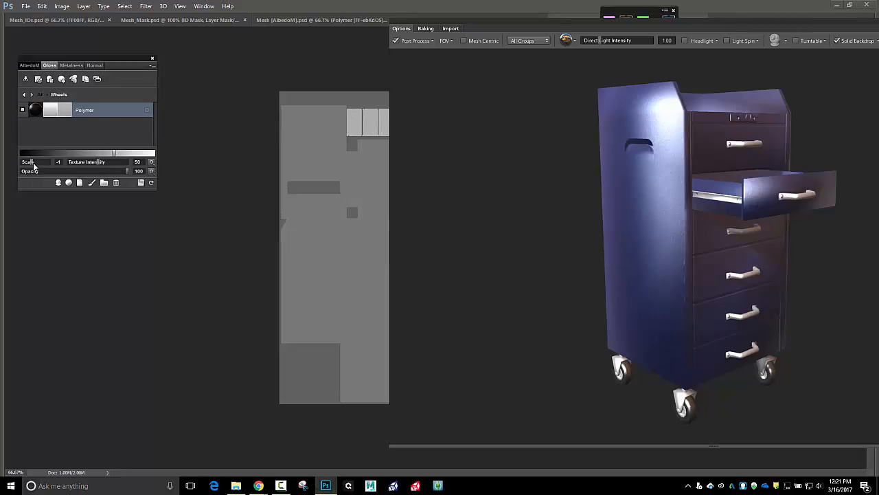
- Lower the Polymer's gloss to a dark gray, review its albedo and metalness, and check the wheels on the model
{"action": "left_click", "coordinate": [29, 65]}
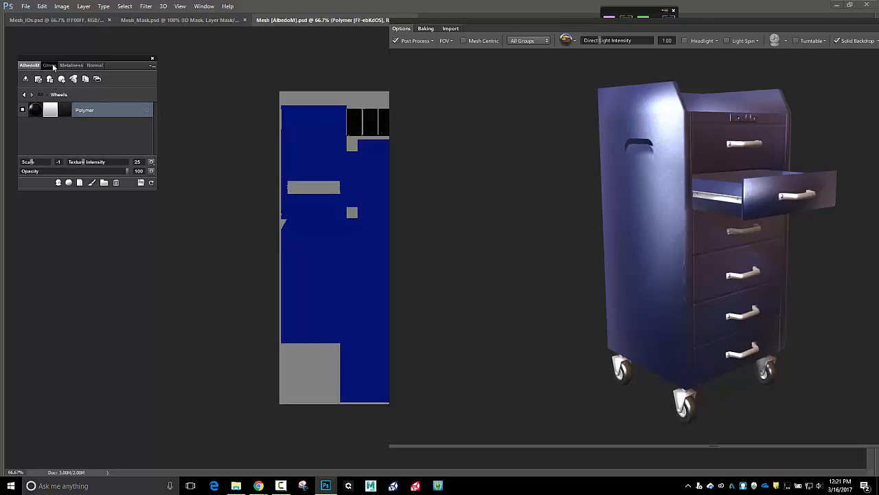
{"action": "left_click", "coordinate": [49, 66]}
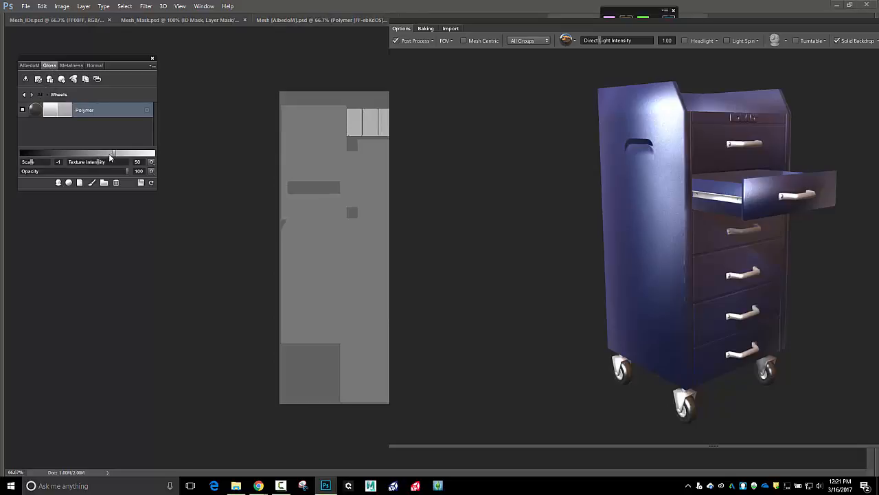
{"action": "left_click_drag", "start_coordinate": [110, 157], "coordinate": [45, 155]}
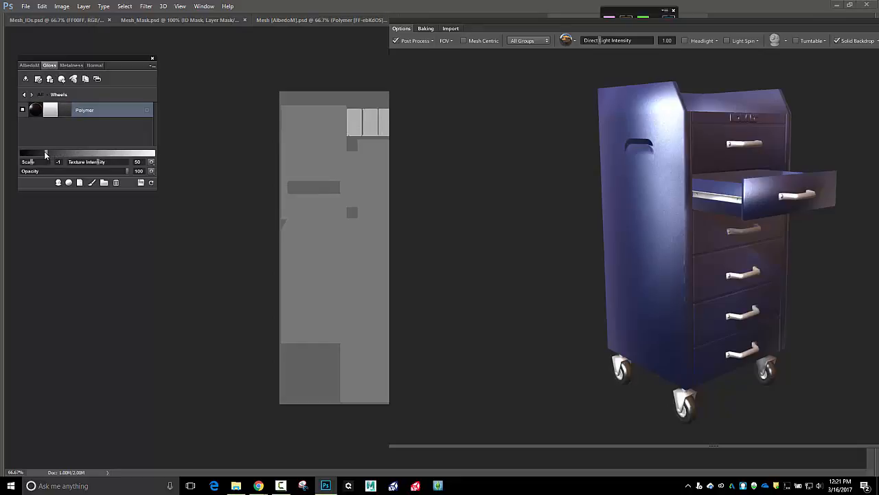
{"action": "left_click", "coordinate": [76, 66]}
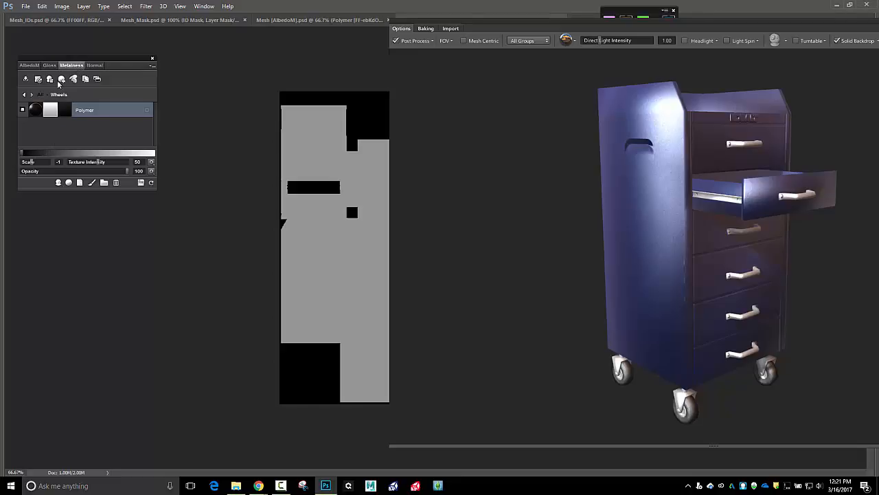
{"action": "left_click", "coordinate": [50, 66]}
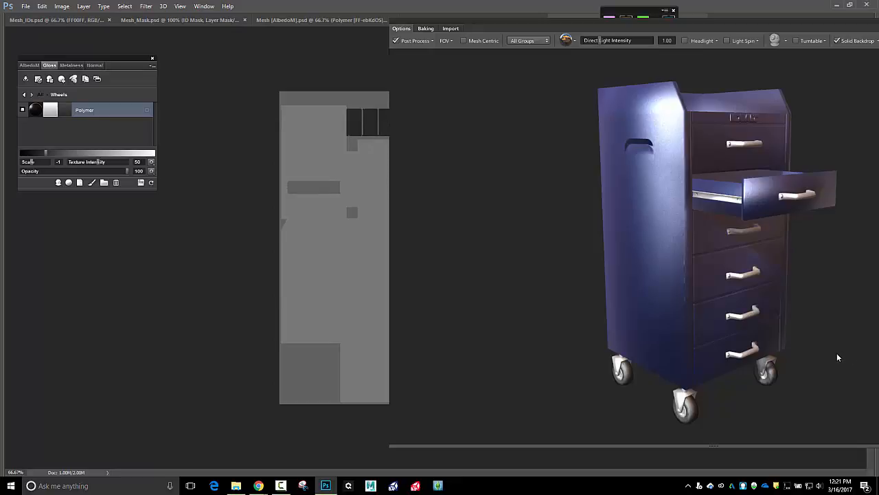
{"action": "left_click_drag", "start_coordinate": [837, 353], "coordinate": [832, 335]}
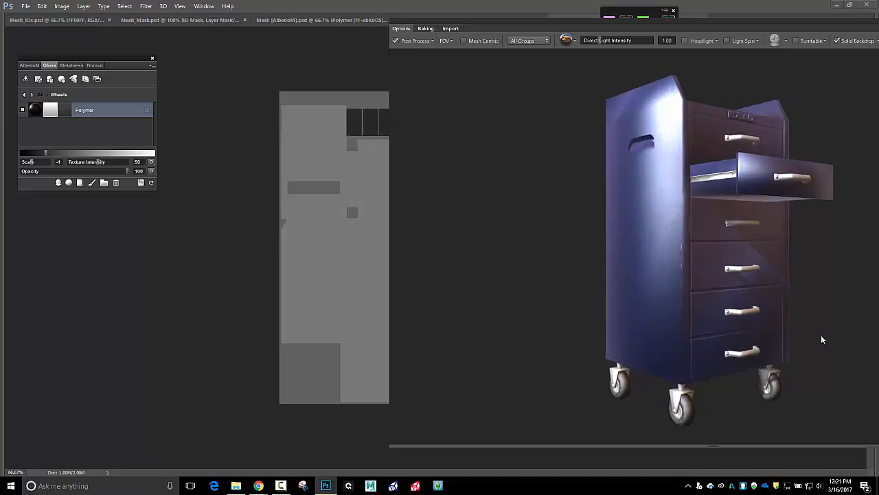
- Return to the top layer level and create a Steel - Galvanized material from the basic metals above the Wheels group
{"action": "left_click", "coordinate": [25, 95]}
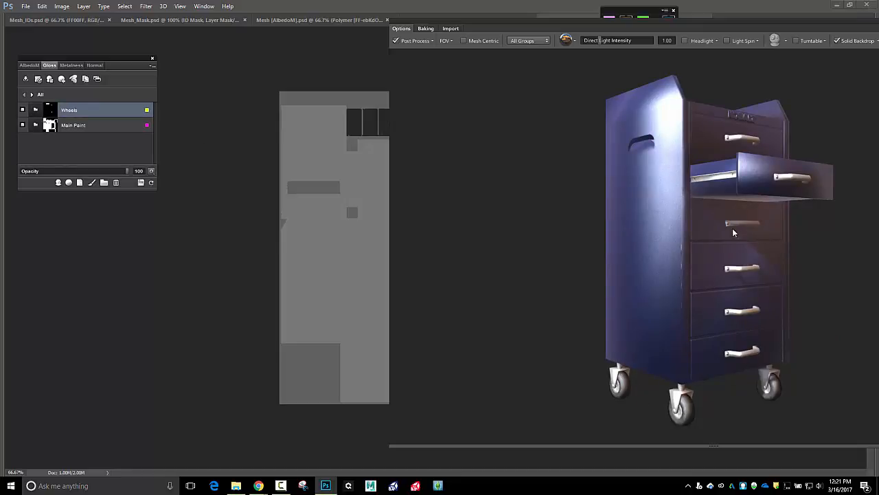
{"action": "left_click", "coordinate": [69, 183]}
{"action": "left_click", "coordinate": [156, 134]}
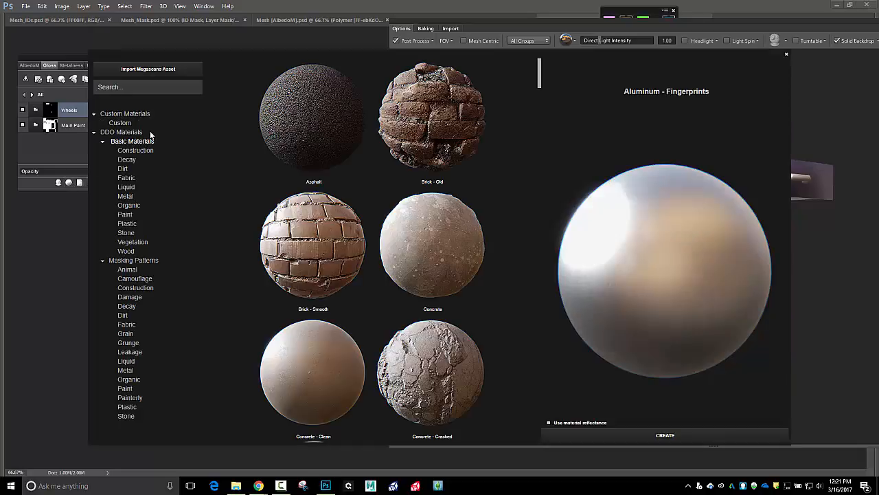
{"action": "left_click", "coordinate": [125, 196]}
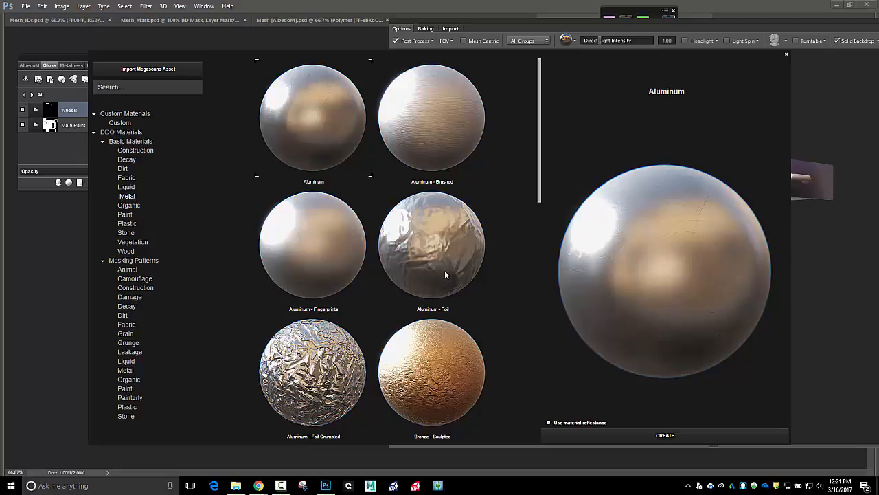
{"action": "scroll", "coordinate": [445, 272], "scroll_direction": "down", "scroll_amount": 1}
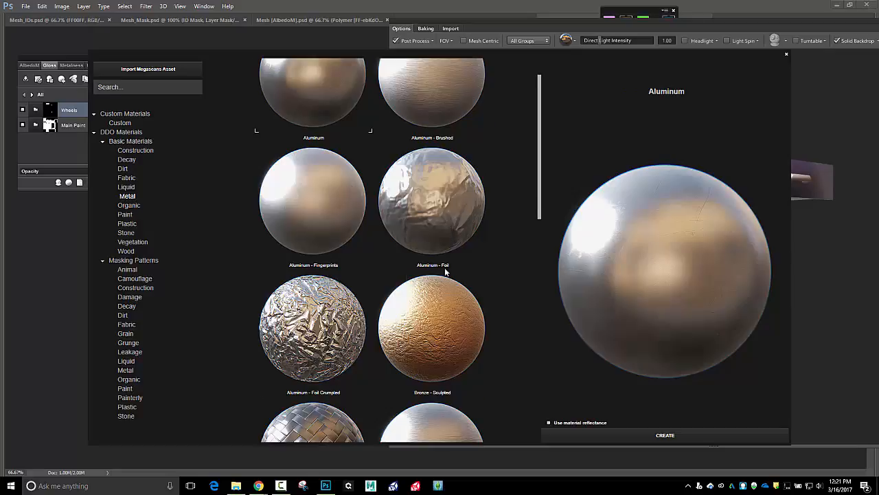
{"action": "scroll", "coordinate": [444, 270], "scroll_direction": "down", "scroll_amount": 2}
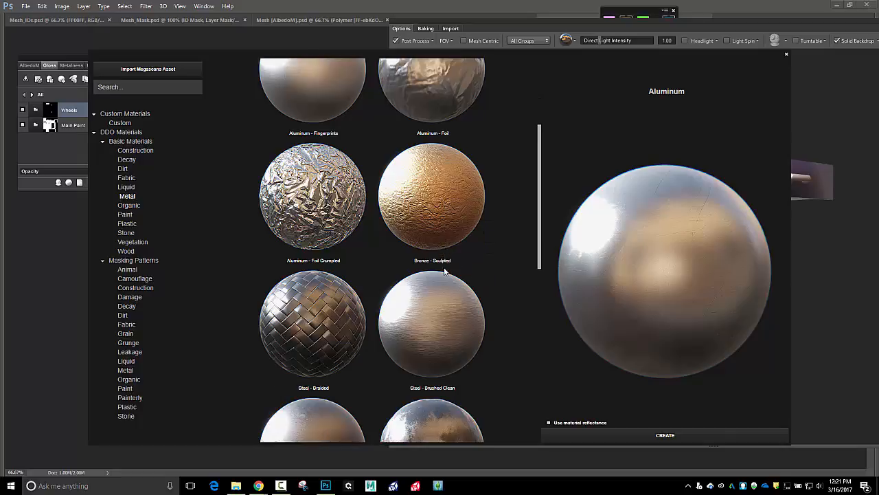
{"action": "scroll", "coordinate": [444, 271], "scroll_direction": "down", "scroll_amount": 2}
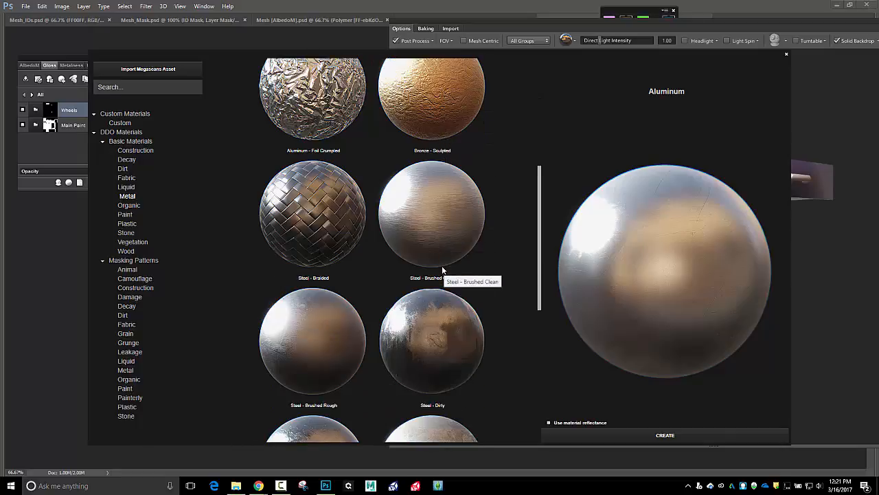
{"action": "left_click", "coordinate": [323, 353]}
{"action": "scroll", "coordinate": [370, 333], "scroll_direction": "down", "scroll_amount": 1}
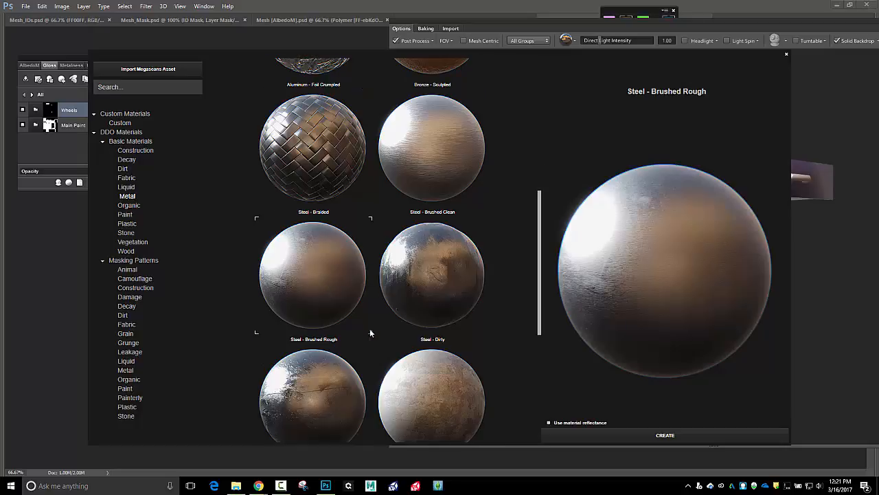
{"action": "scroll", "coordinate": [370, 333], "scroll_direction": "down", "scroll_amount": 1}
{"action": "scroll", "coordinate": [369, 333], "scroll_direction": "down", "scroll_amount": 1}
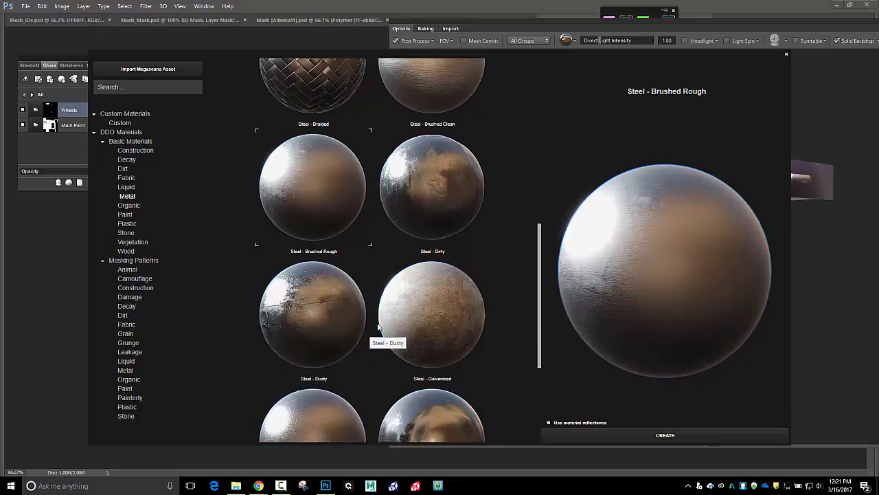
{"action": "left_click", "coordinate": [444, 304]}
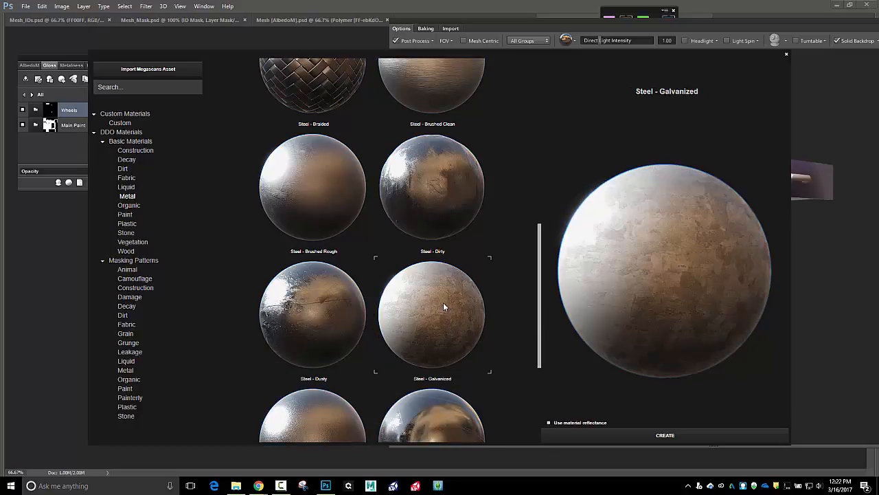
{"action": "scroll", "coordinate": [417, 305], "scroll_direction": "down", "scroll_amount": 2}
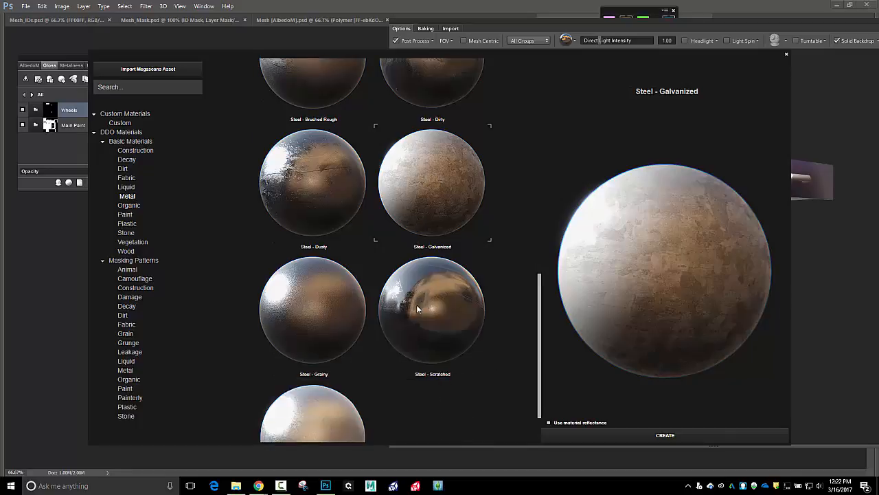
{"action": "left_click", "coordinate": [641, 435]}
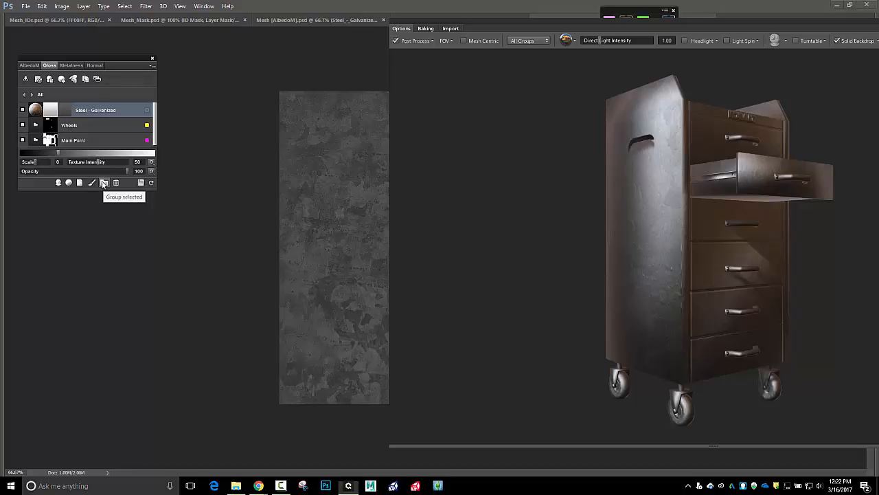
- Group the Steel - Galvanized material under the name Metal Details and mask the group to the blue ID color, checking the model
{"action": "double_click", "coordinate": [99, 111]}
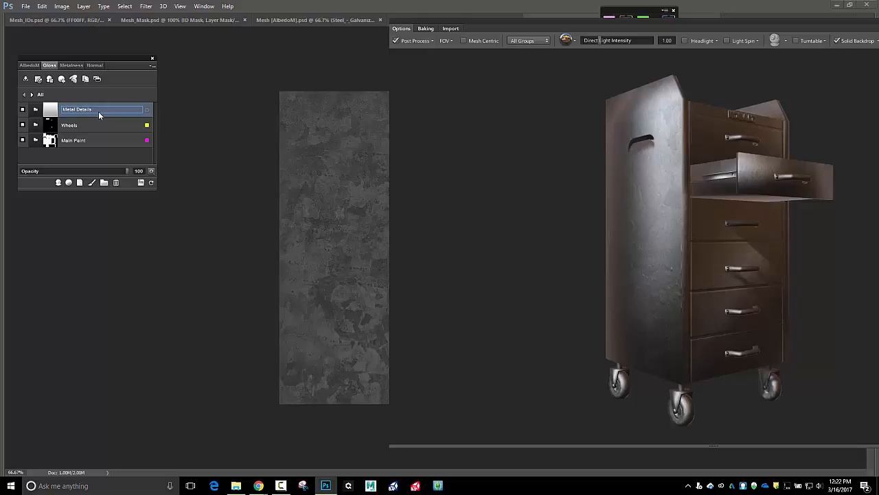
{"action": "key", "text": "Return"}
{"action": "left_click", "coordinate": [148, 112]}
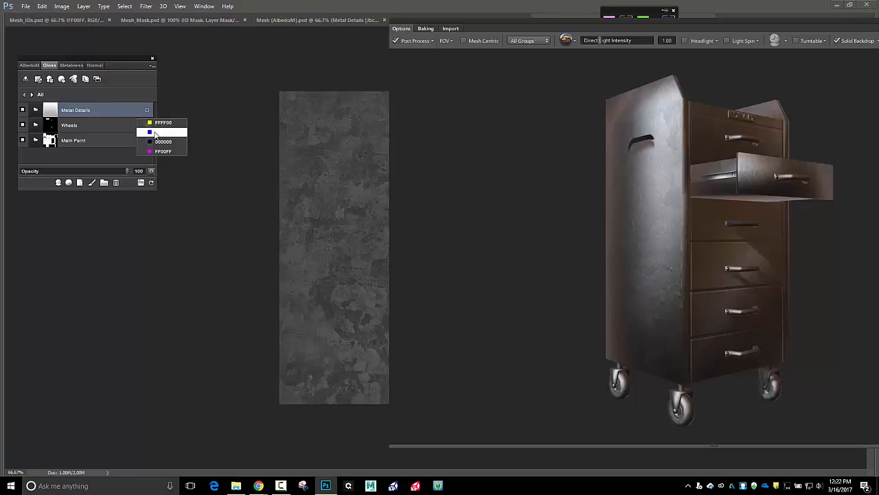
{"action": "left_click", "coordinate": [158, 132]}
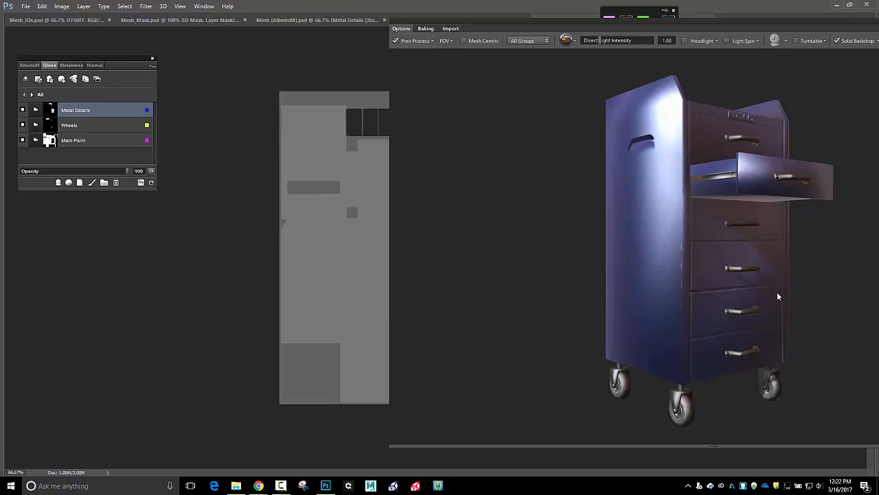
{"action": "mouse_move", "coordinate": [801, 270]}
{"action": "left_mouse_down"}
{"action": "mouse_move", "coordinate": [764, 284]}
{"action": "mouse_move", "coordinate": [700, 282]}
{"action": "mouse_move", "coordinate": [686, 294]}
{"action": "mouse_move", "coordinate": [664, 293]}
{"action": "mouse_move", "coordinate": [653, 261]}
{"action": "mouse_move", "coordinate": [805, 280]}
{"action": "left_mouse_up"}
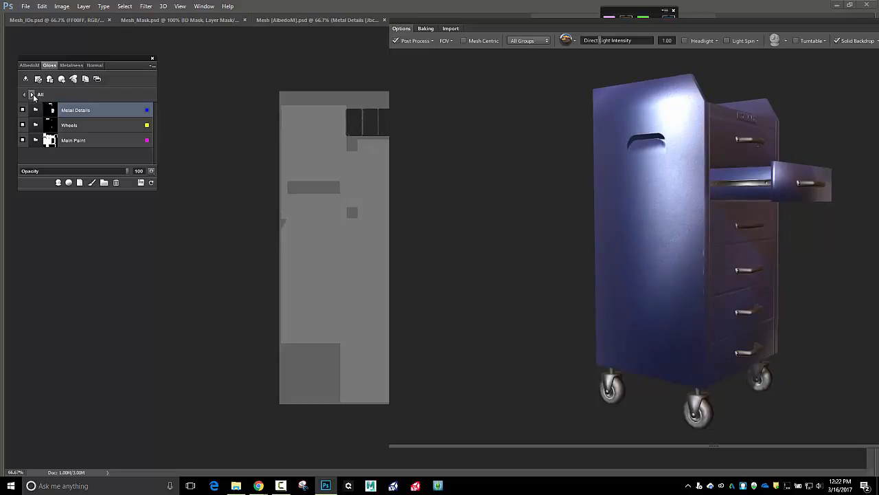
- Inside the Metal Details group, set the Steel - Galvanized material's scale to -2, review its metalness and return to the top layer level
{"action": "double_click", "coordinate": [101, 115]}
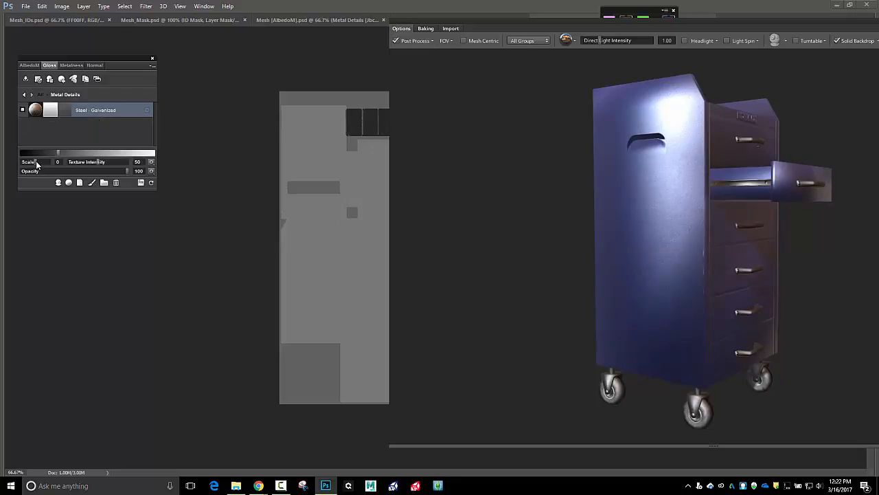
{"action": "left_click_drag", "start_coordinate": [31, 163], "coordinate": [88, 163]}
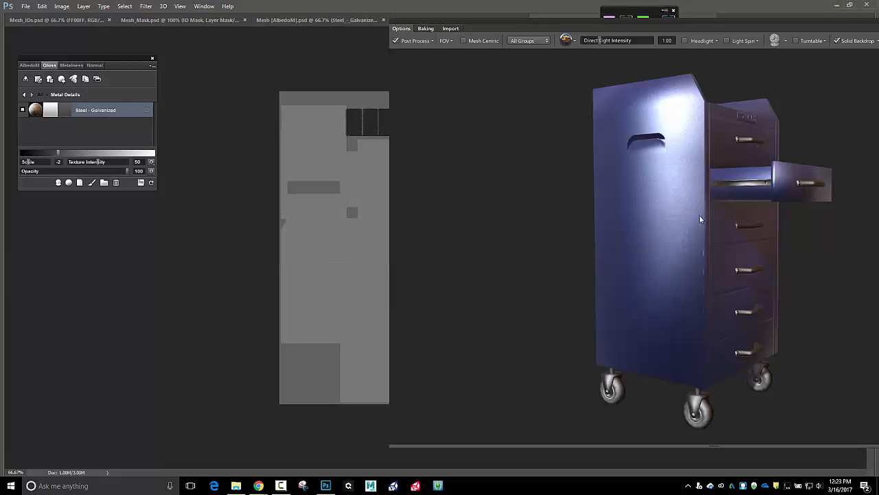
{"action": "left_click", "coordinate": [71, 79]}
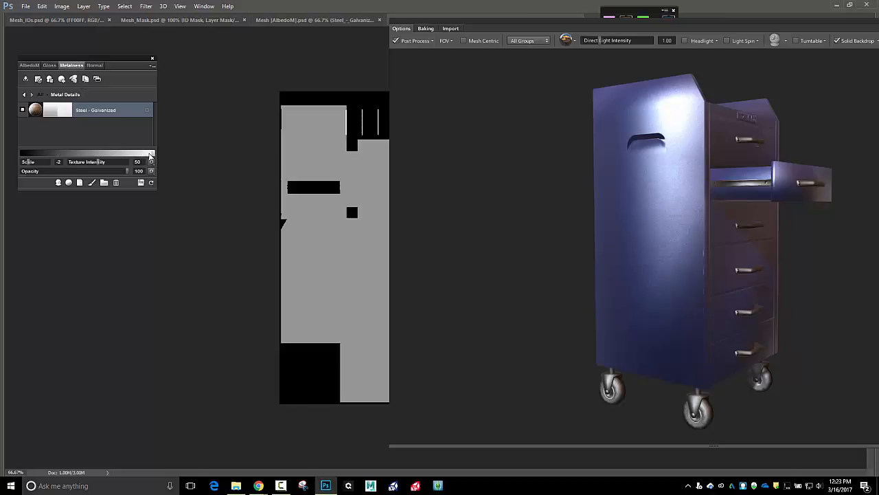
{"action": "left_click", "coordinate": [50, 66]}
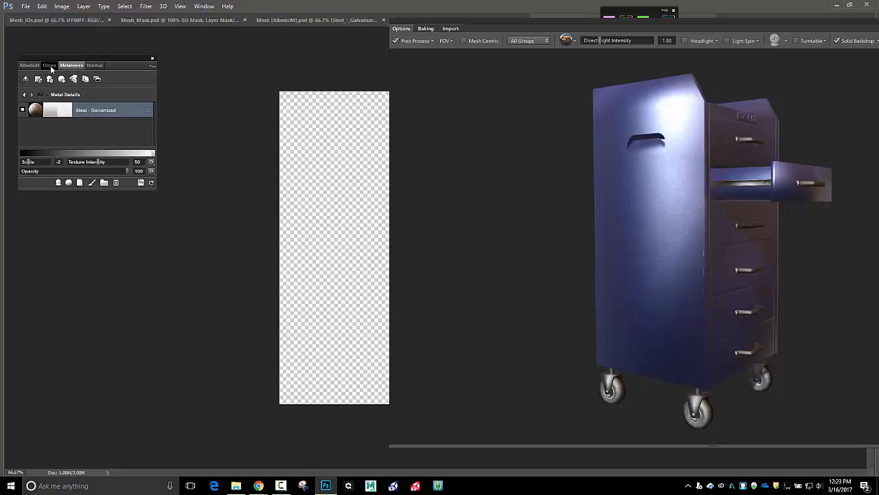
{"action": "left_click", "coordinate": [25, 95]}
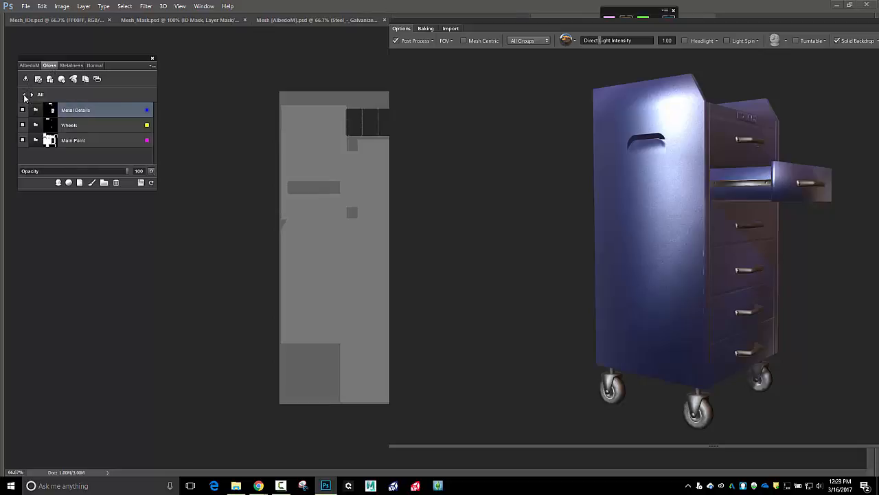
- Open the Wheels group and darken the Polymer's gloss color to #010101, checking the wheels on the model
{"action": "left_click", "coordinate": [66, 126]}
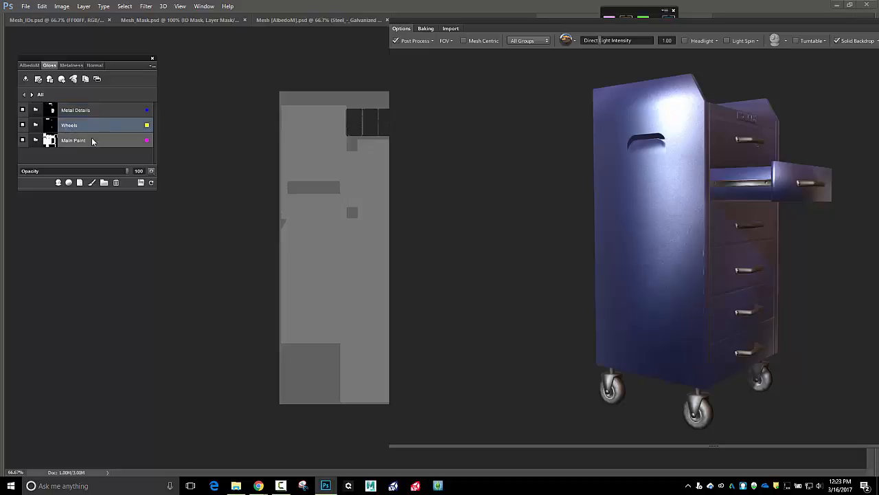
{"action": "left_click", "coordinate": [32, 94]}
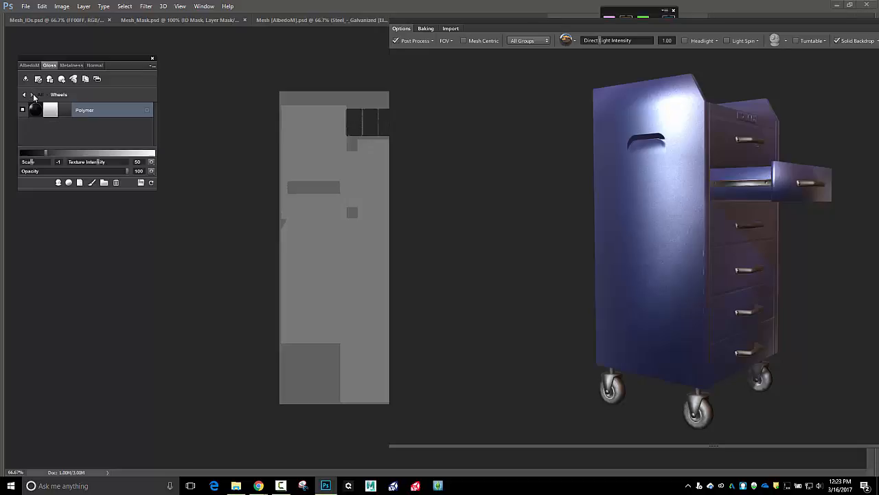
{"action": "left_click", "coordinate": [65, 110]}
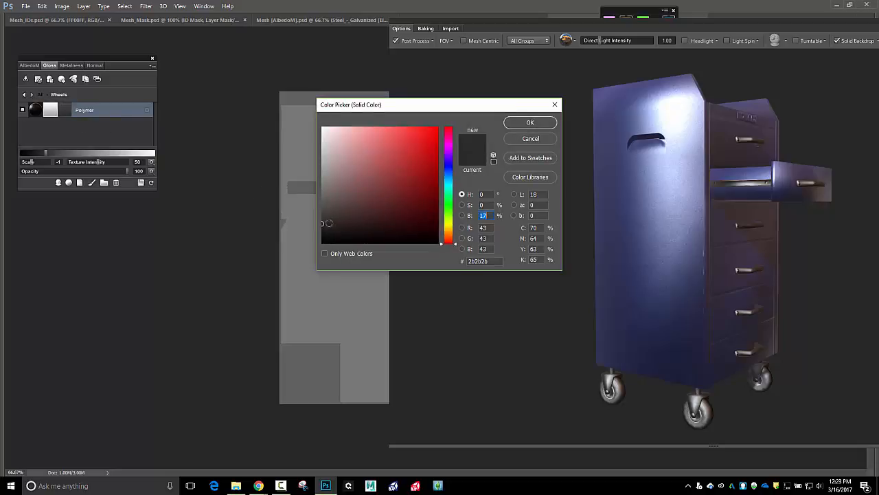
{"action": "left_click_drag", "start_coordinate": [323, 223], "coordinate": [322, 241]}
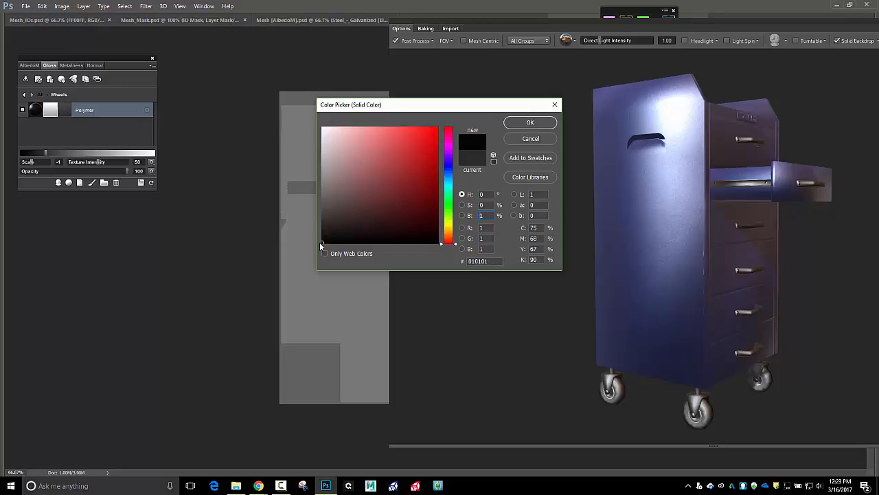
{"action": "left_click", "coordinate": [524, 123]}
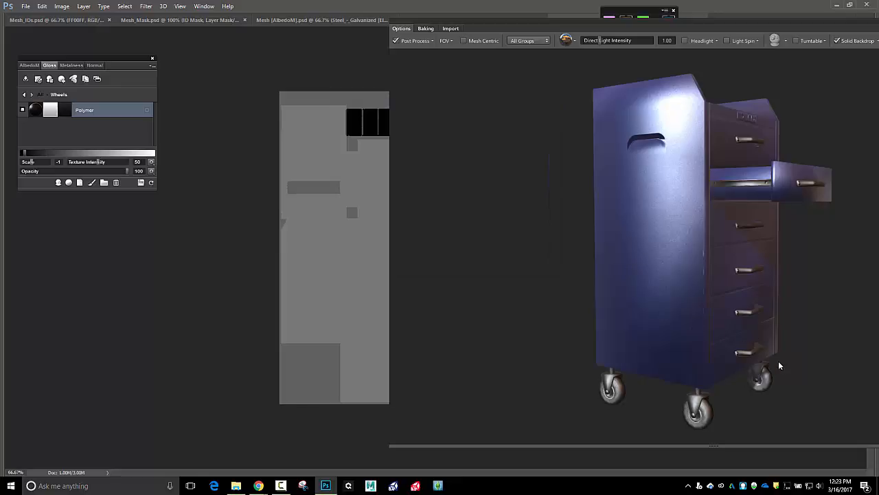
{"action": "mouse_move", "coordinate": [797, 360]}
{"action": "left_mouse_down"}
{"action": "mouse_move", "coordinate": [618, 334]}
{"action": "mouse_move", "coordinate": [646, 361]}
{"action": "mouse_move", "coordinate": [743, 353]}
{"action": "mouse_move", "coordinate": [787, 361]}
{"action": "left_mouse_up"}
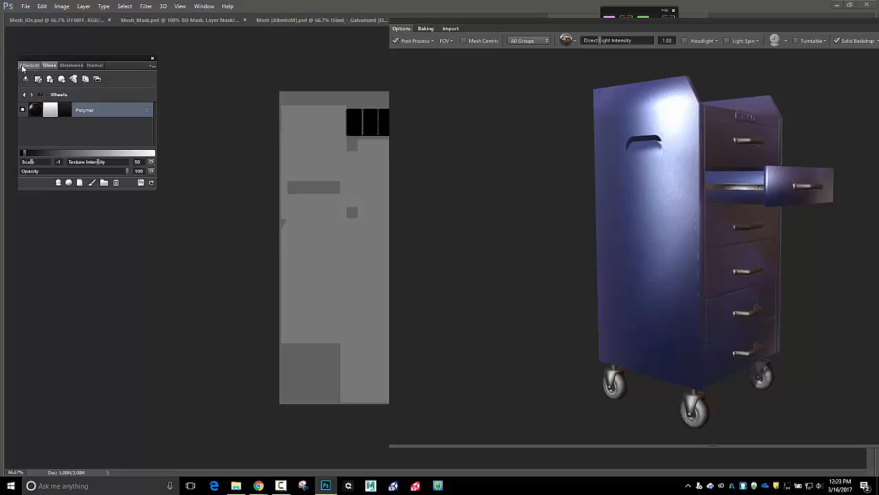
- Lighten the Polymer's gloss color to #353535
{"action": "left_click", "coordinate": [68, 111]}
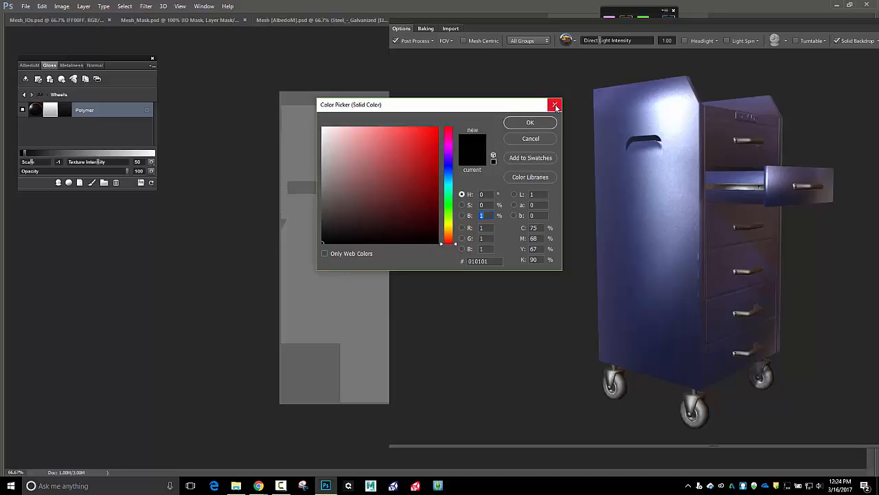
{"action": "left_click_drag", "start_coordinate": [323, 240], "coordinate": [320, 219]}
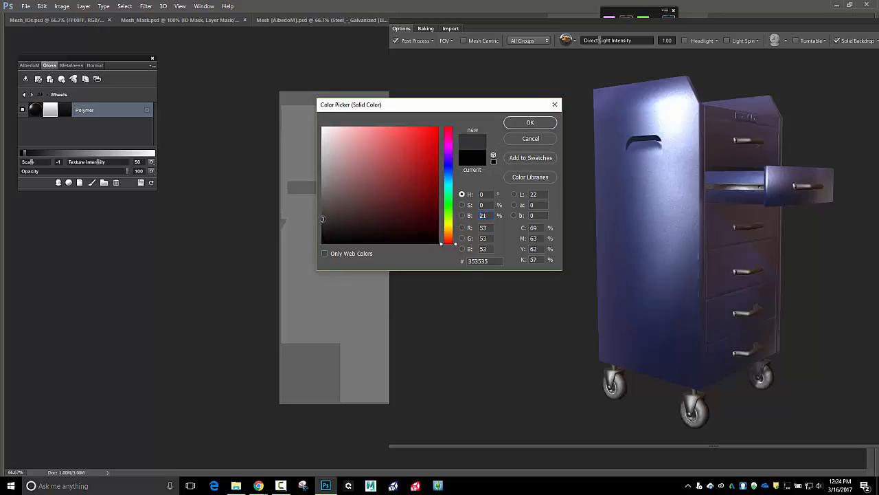
{"action": "left_click", "coordinate": [527, 123]}
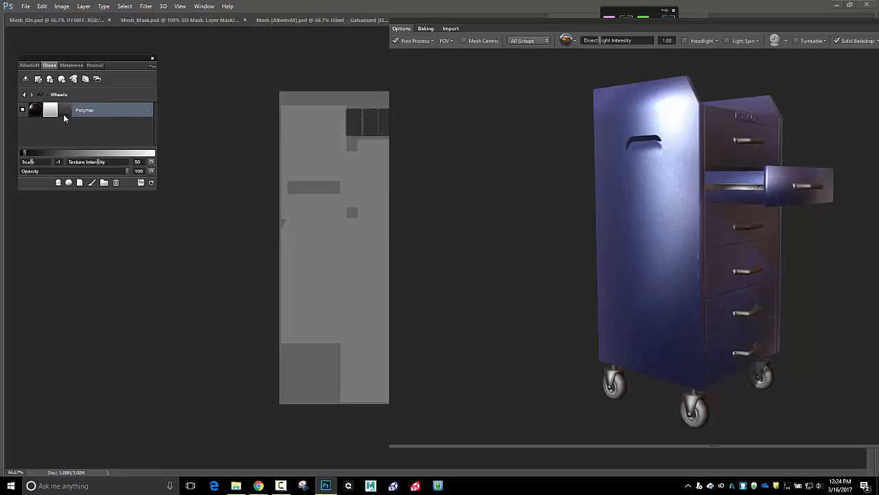
- Raise the Polymer's gloss to a medium-dark gray, set its albedo texture intensity to 69, and check the wheels
{"action": "left_click", "coordinate": [27, 65]}
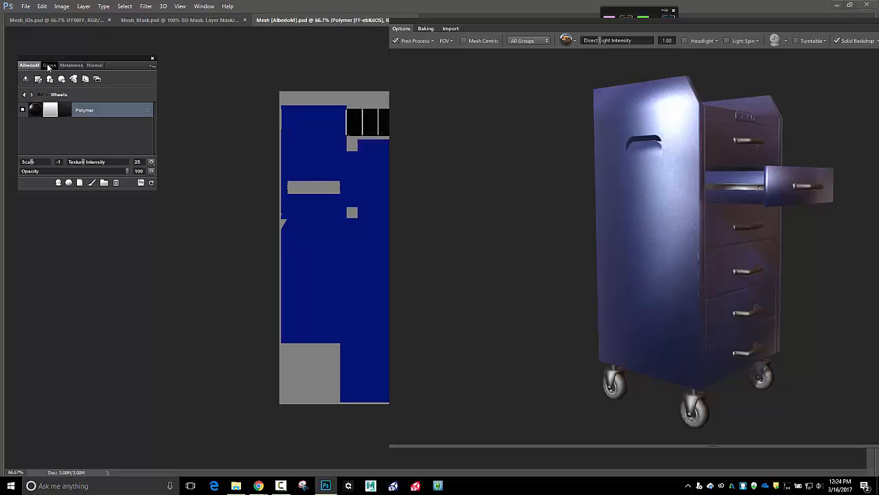
{"action": "left_click", "coordinate": [49, 65]}
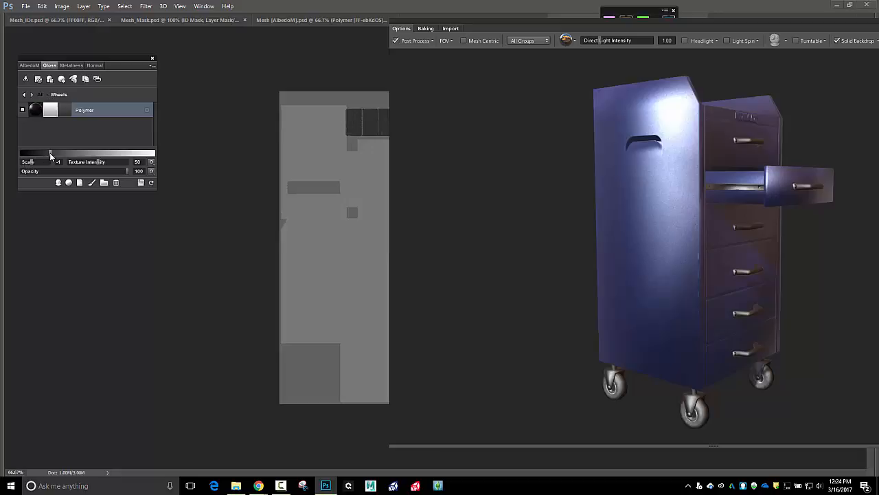
{"action": "left_click_drag", "start_coordinate": [49, 152], "coordinate": [53, 154]}
{"action": "left_click_drag", "start_coordinate": [56, 157], "coordinate": [57, 157]}
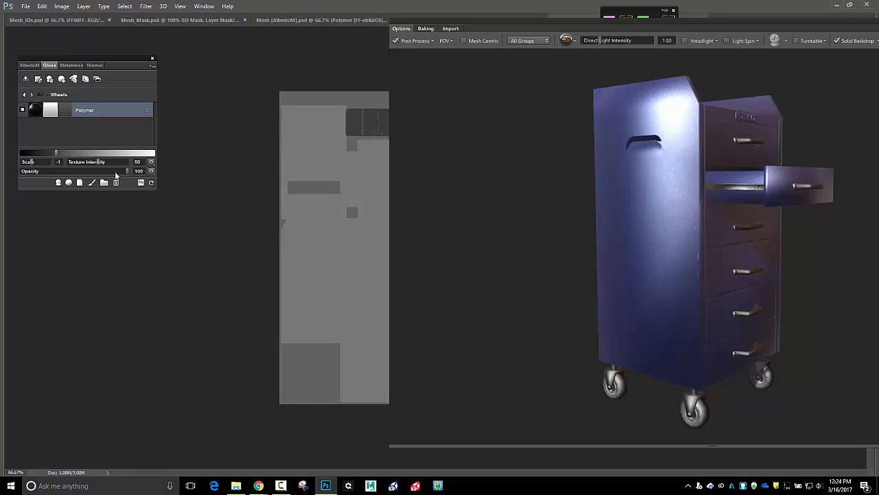
{"action": "left_click", "coordinate": [29, 65]}
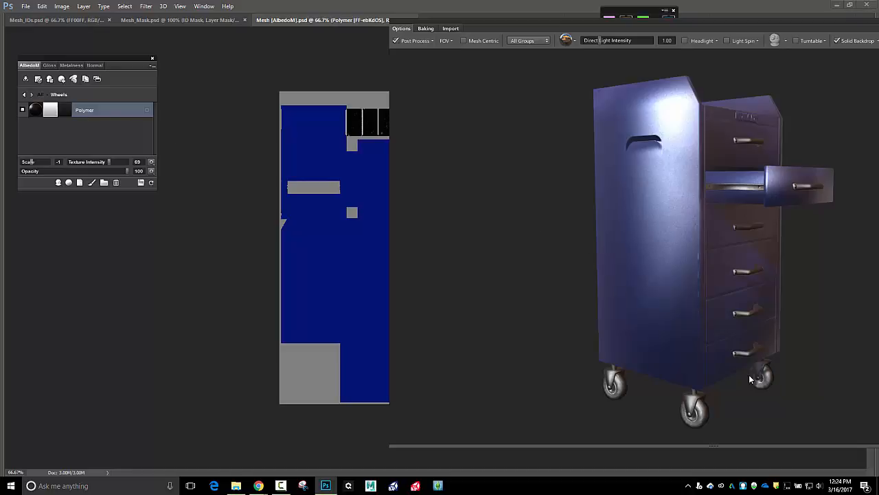
{"action": "mouse_move", "coordinate": [749, 375]}
{"action": "left_mouse_down"}
{"action": "mouse_move", "coordinate": [656, 355]}
{"action": "mouse_move", "coordinate": [551, 355]}
{"action": "mouse_move", "coordinate": [684, 357]}
{"action": "mouse_move", "coordinate": [756, 375]}
{"action": "left_mouse_up"}
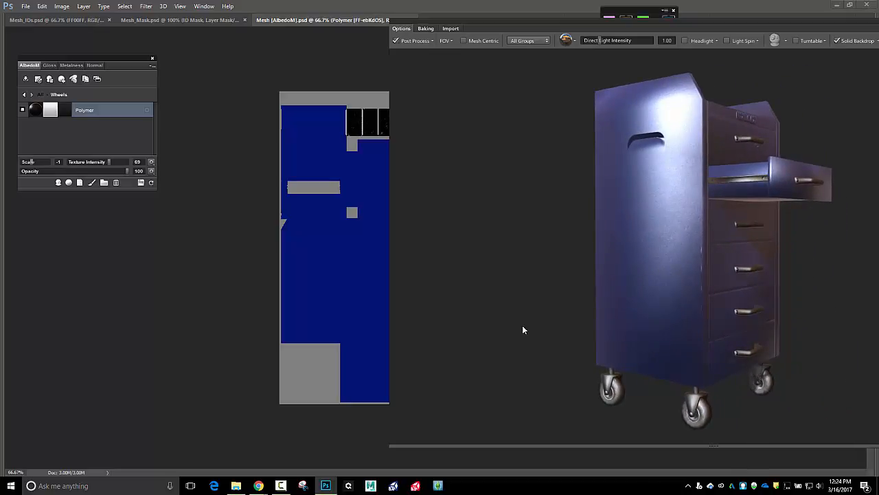
- In the Metal Details group, try a near-white gloss on Steel - Galvanized, settle on a medium gray, and check the drawer handles
{"action": "left_click", "coordinate": [25, 94]}
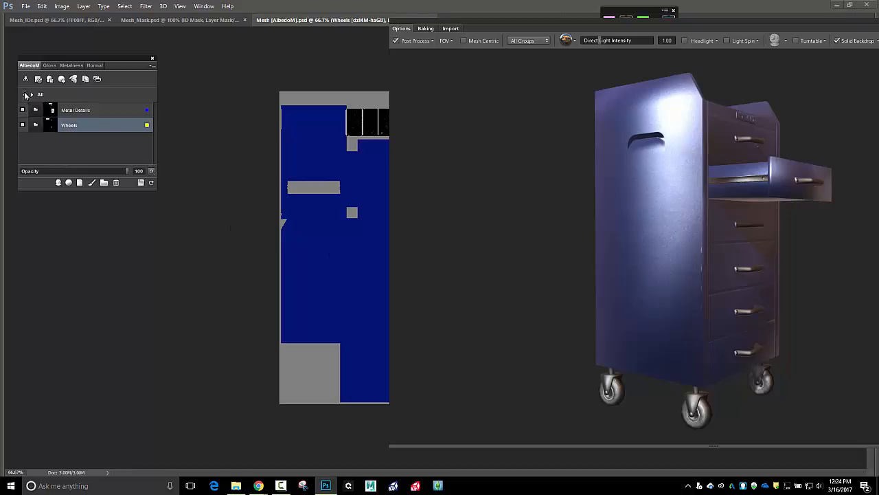
{"action": "double_click", "coordinate": [76, 110]}
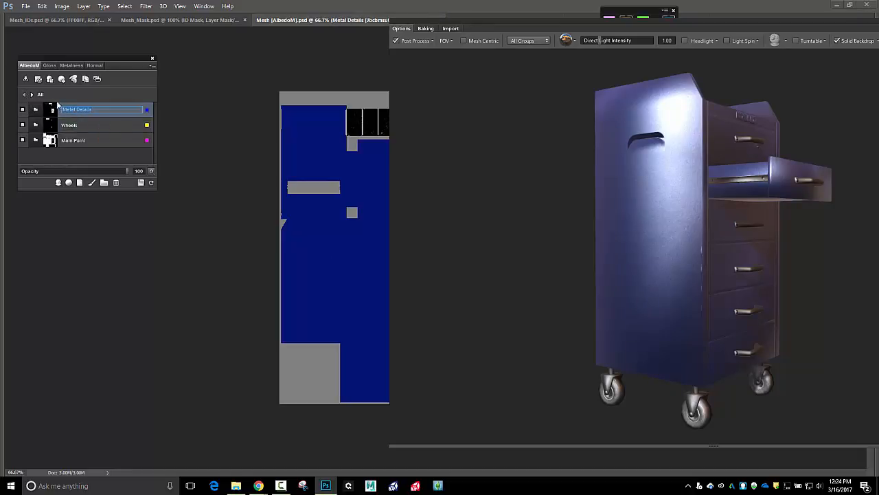
{"action": "double_click", "coordinate": [54, 110]}
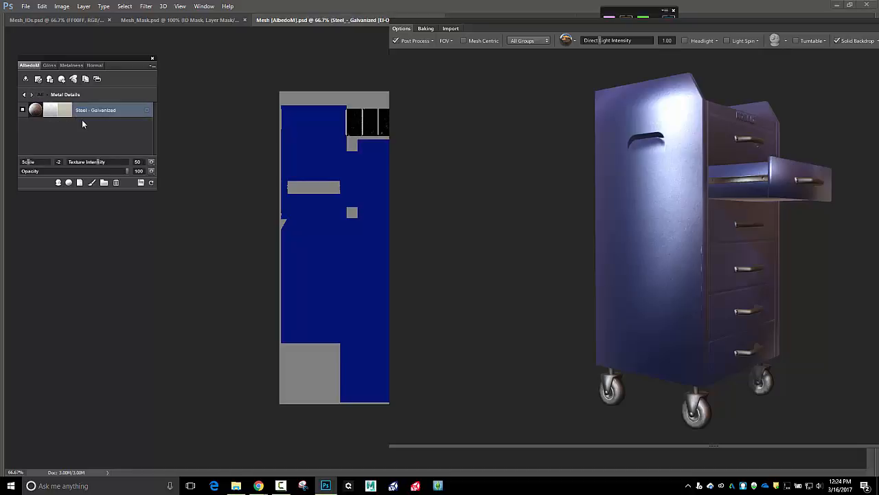
{"action": "left_click", "coordinate": [50, 66]}
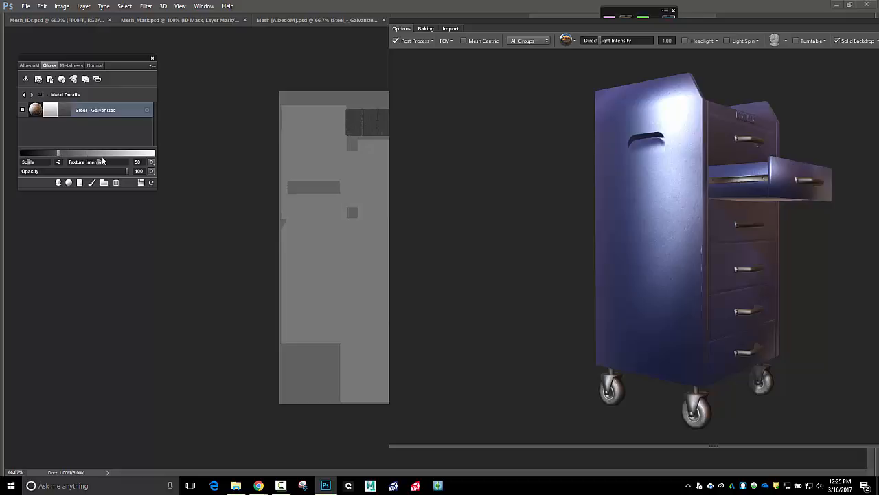
{"action": "left_click_drag", "start_coordinate": [59, 150], "coordinate": [135, 161]}
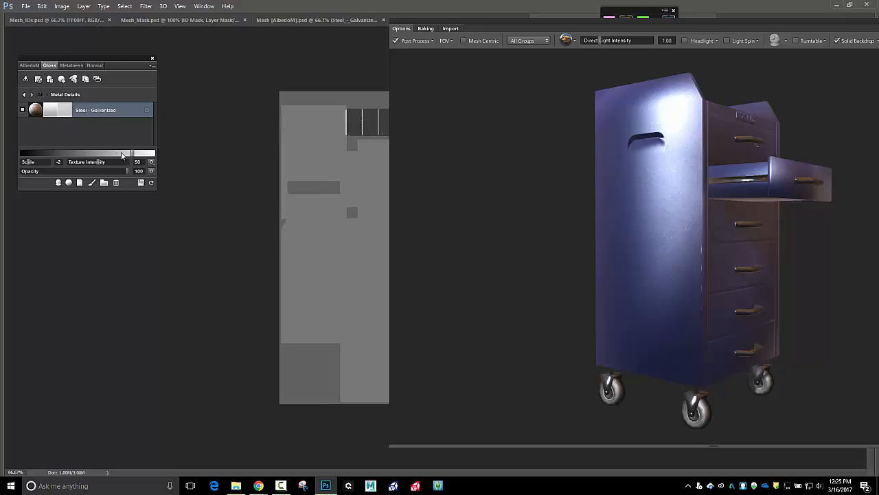
{"action": "left_click_drag", "start_coordinate": [131, 153], "coordinate": [73, 153]}
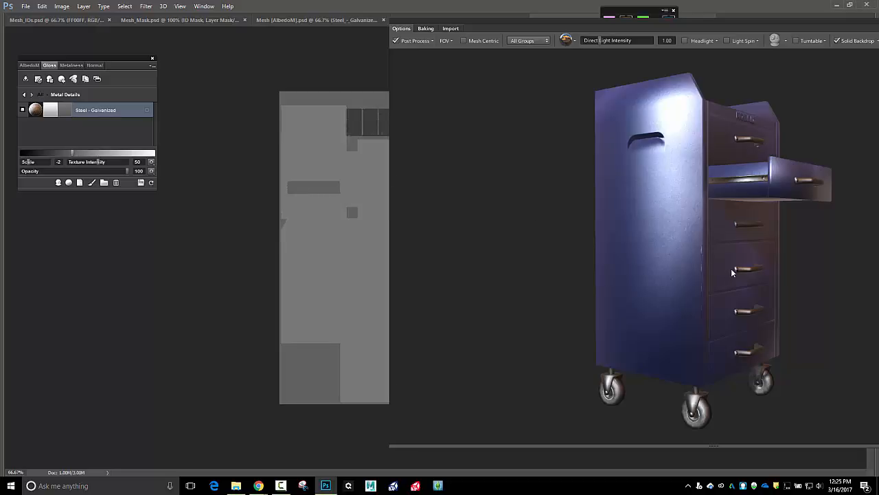
{"action": "left_click_drag", "start_coordinate": [745, 269], "coordinate": [728, 273]}
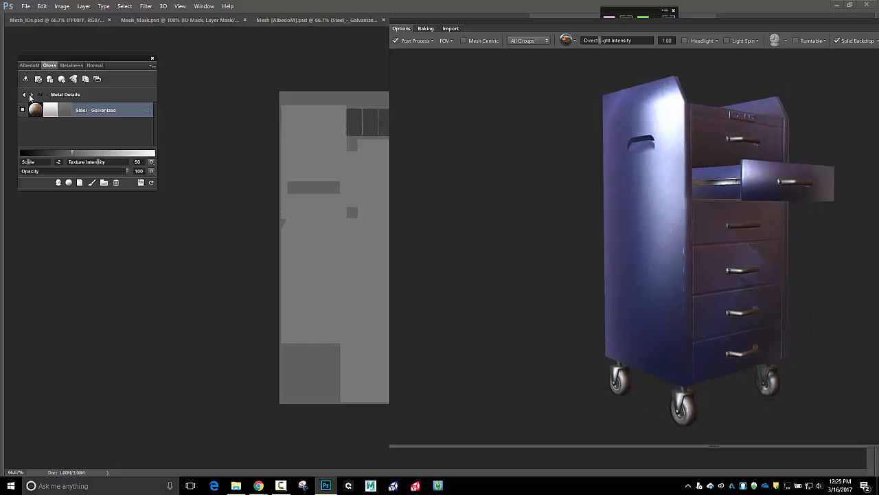
- Leave the Metal Details group and open the Main Paint group
{"action": "left_click", "coordinate": [25, 96]}
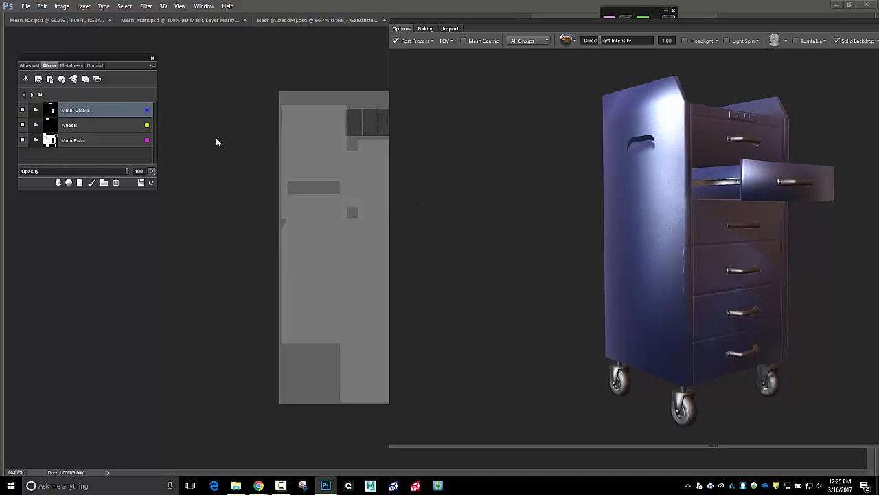
{"action": "left_click", "coordinate": [82, 145]}
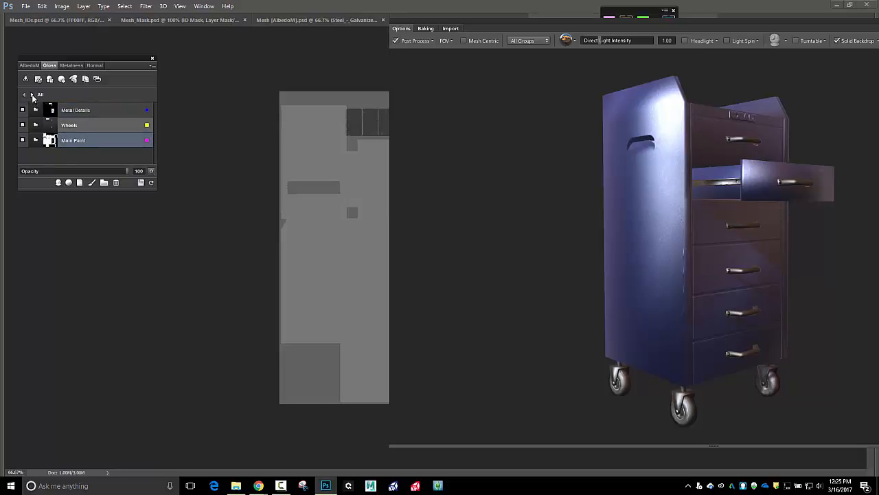
{"action": "left_click", "coordinate": [32, 97]}
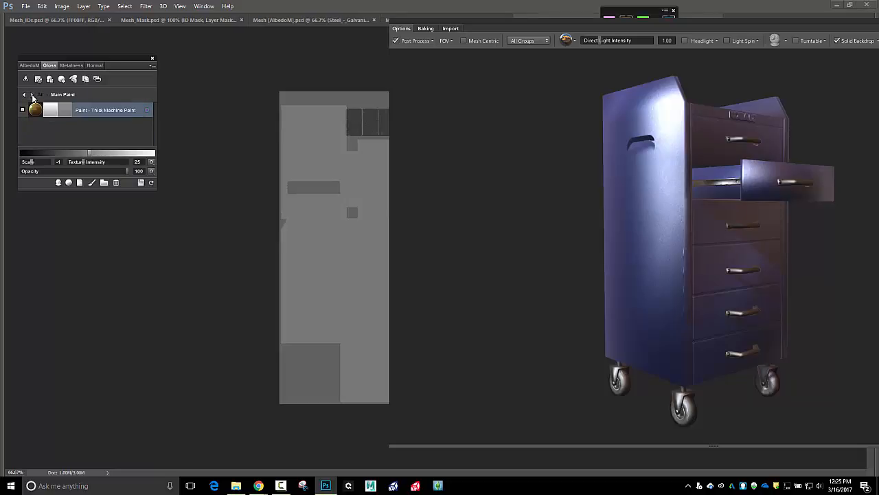
- Add the Rust - Coarse basic material above the Thick Machine Paint, set its scale to -1, and check it on the model
{"action": "left_click", "coordinate": [69, 184]}
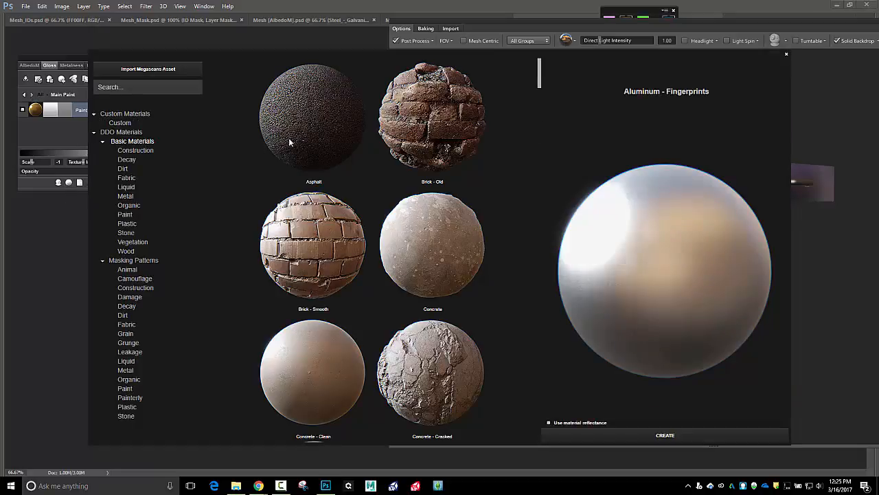
{"action": "scroll", "coordinate": [290, 141], "scroll_direction": "down", "scroll_amount": 2}
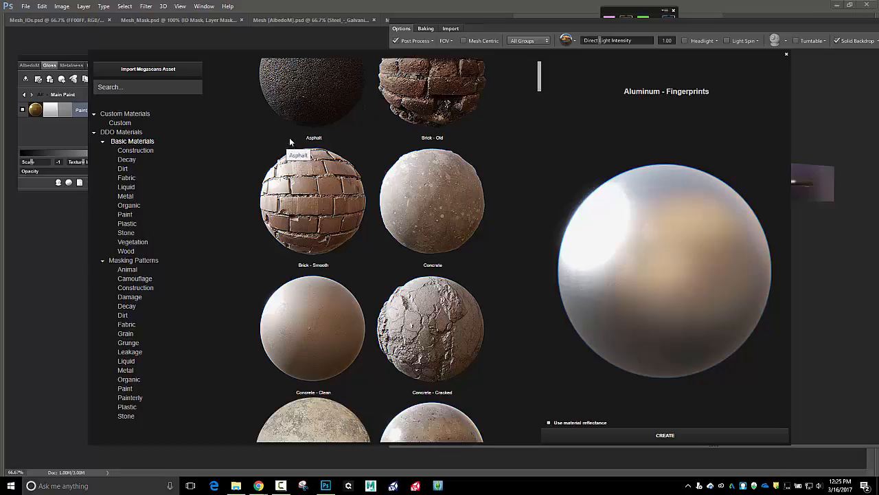
{"action": "scroll", "coordinate": [290, 137], "scroll_direction": "down", "scroll_amount": 4}
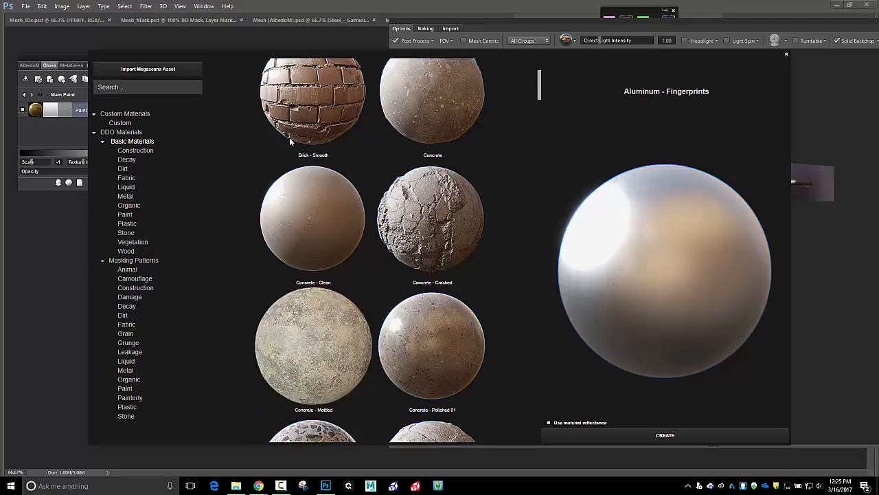
{"action": "scroll", "coordinate": [333, 202], "scroll_direction": "down", "scroll_amount": 2}
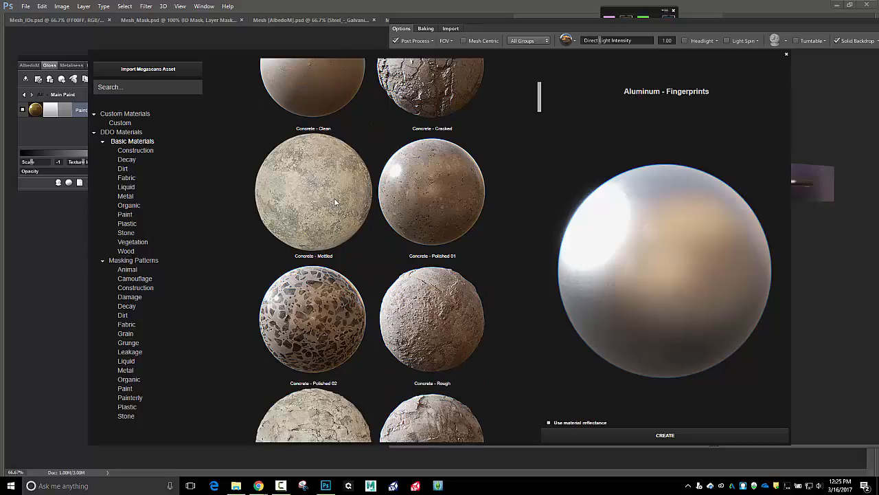
{"action": "scroll", "coordinate": [350, 205], "scroll_direction": "down", "scroll_amount": 2}
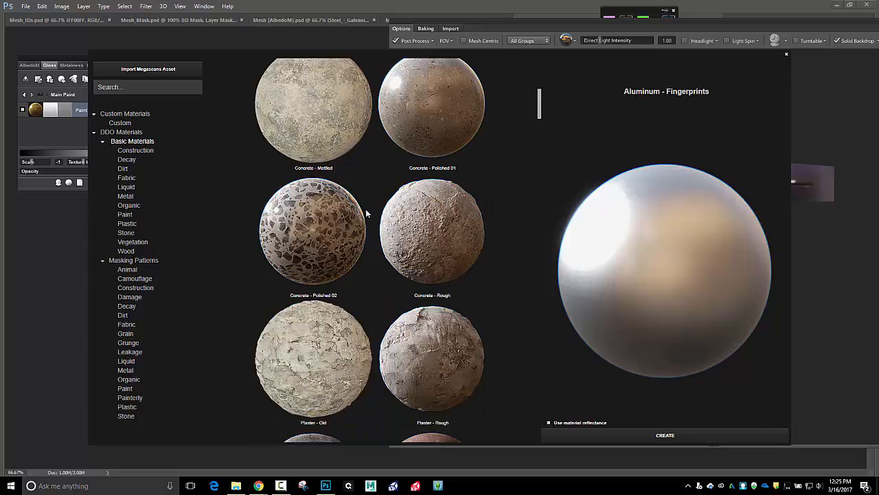
{"action": "scroll", "coordinate": [366, 208], "scroll_direction": "down", "scroll_amount": 2}
{"action": "scroll", "coordinate": [366, 209], "scroll_direction": "down", "scroll_amount": 2}
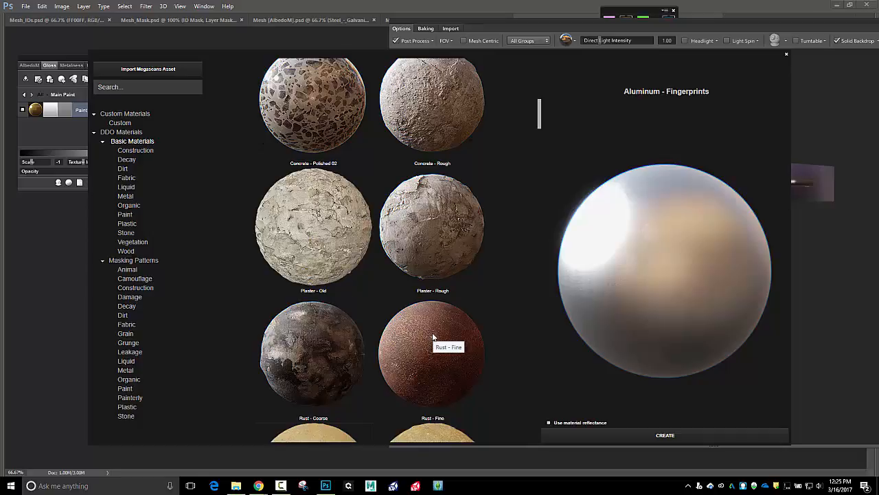
{"action": "left_click", "coordinate": [327, 345]}
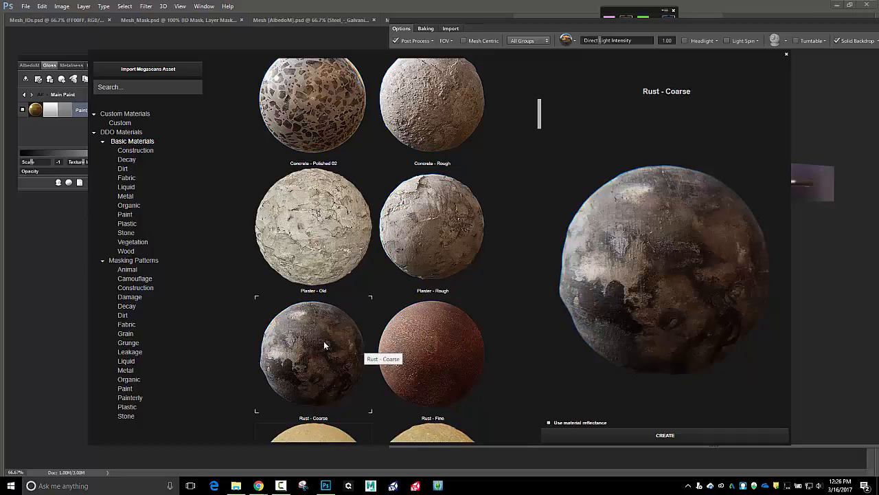
{"action": "scroll", "coordinate": [350, 326], "scroll_direction": "down", "scroll_amount": 3}
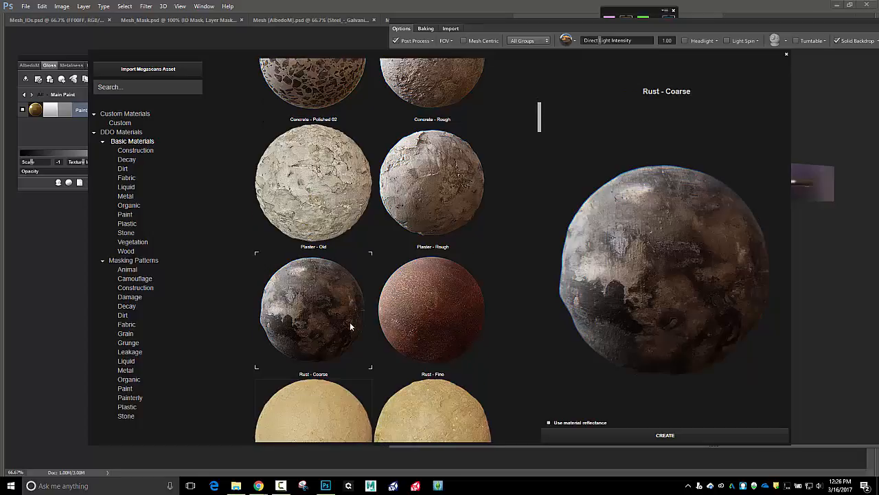
{"action": "scroll", "coordinate": [349, 325], "scroll_direction": "down", "scroll_amount": 3}
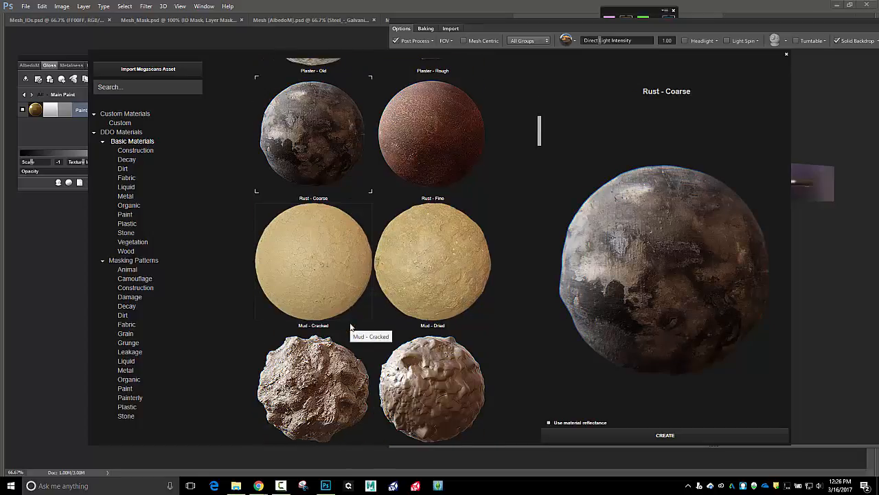
{"action": "scroll", "coordinate": [351, 326], "scroll_direction": "down", "scroll_amount": 3}
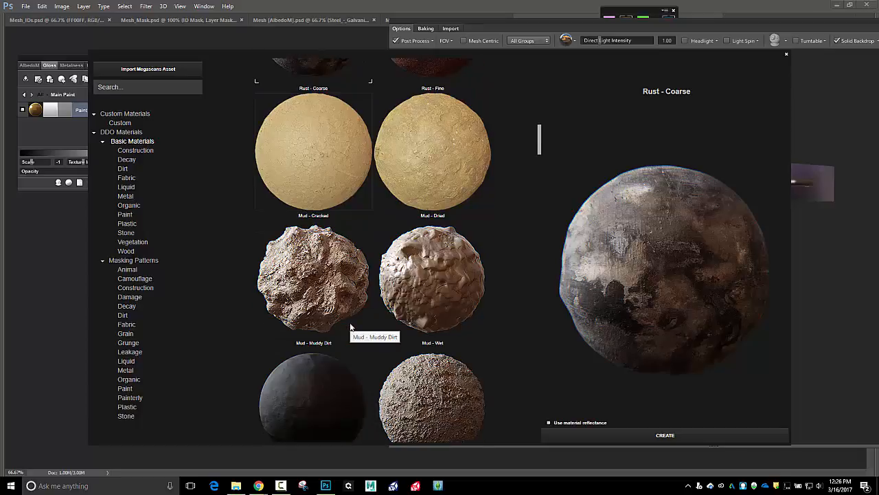
{"action": "scroll", "coordinate": [351, 327], "scroll_direction": "down", "scroll_amount": 4}
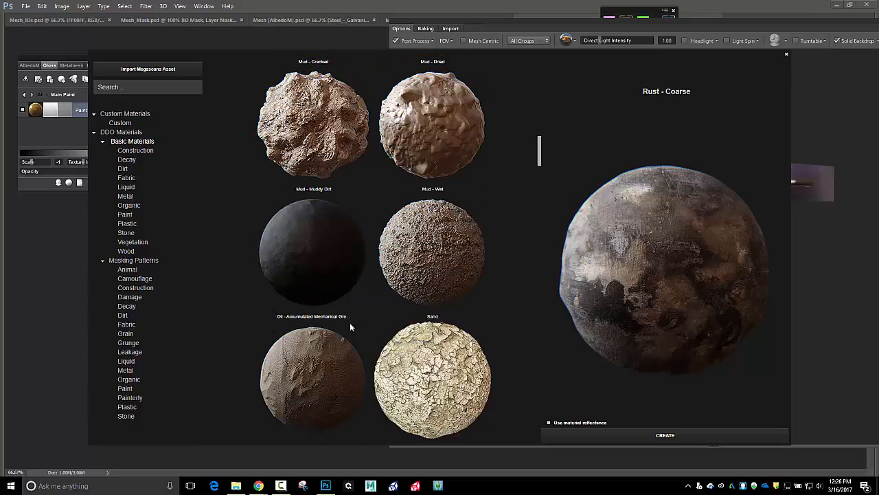
{"action": "scroll", "coordinate": [350, 327], "scroll_direction": "down", "scroll_amount": 1}
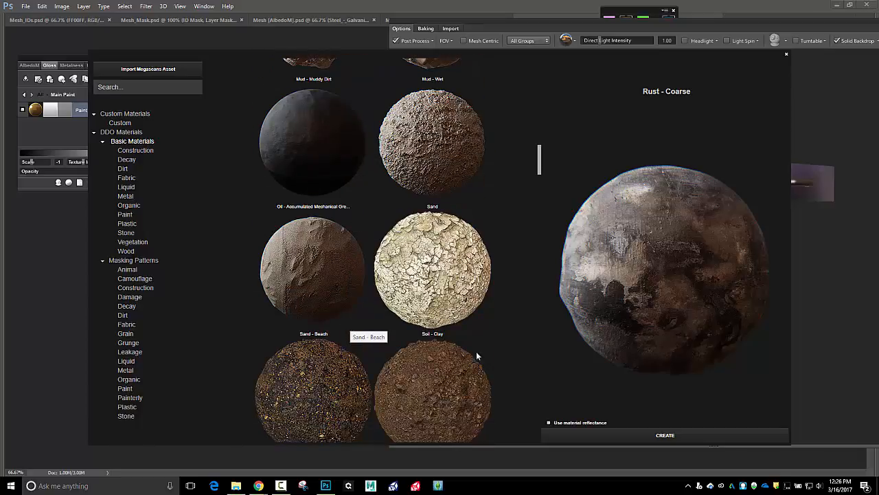
{"action": "left_click", "coordinate": [673, 435]}
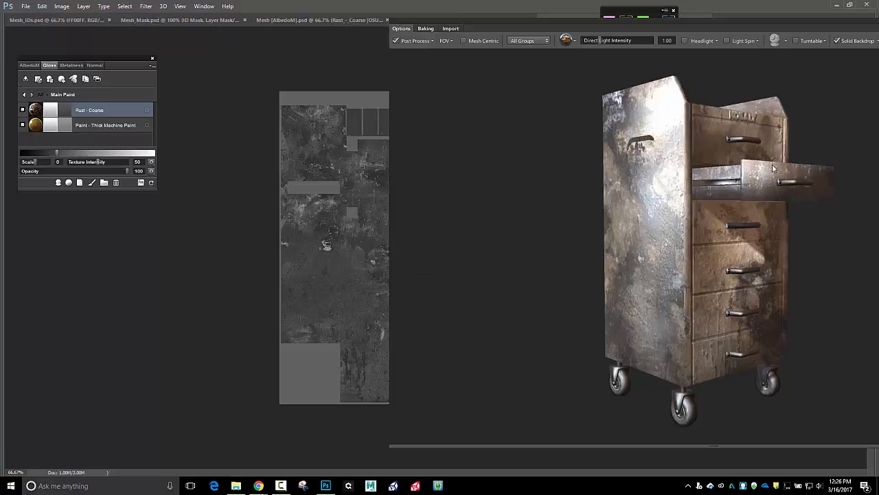
{"action": "left_click_drag", "start_coordinate": [772, 168], "coordinate": [480, 167]}
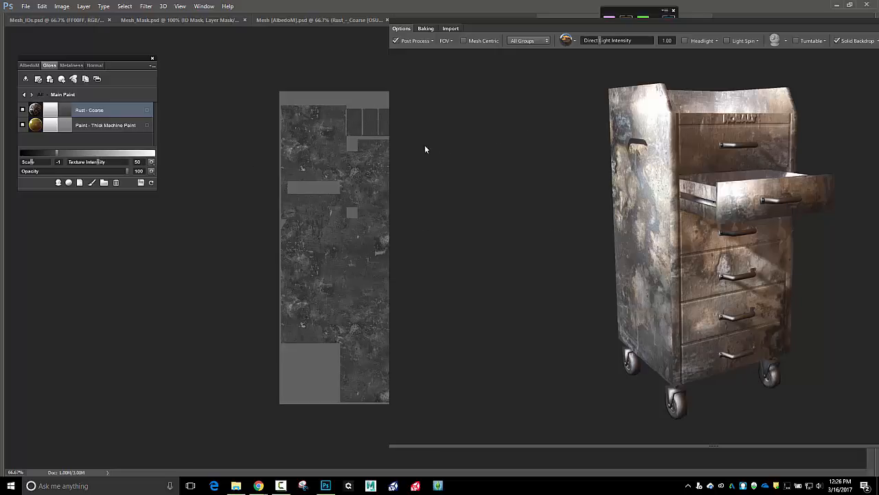
- Open the Rust - Coarse Dynamask for quick editing, assign the FF00FF material ID to the layer, and exit the mask editor
{"action": "left_click", "coordinate": [50, 112]}
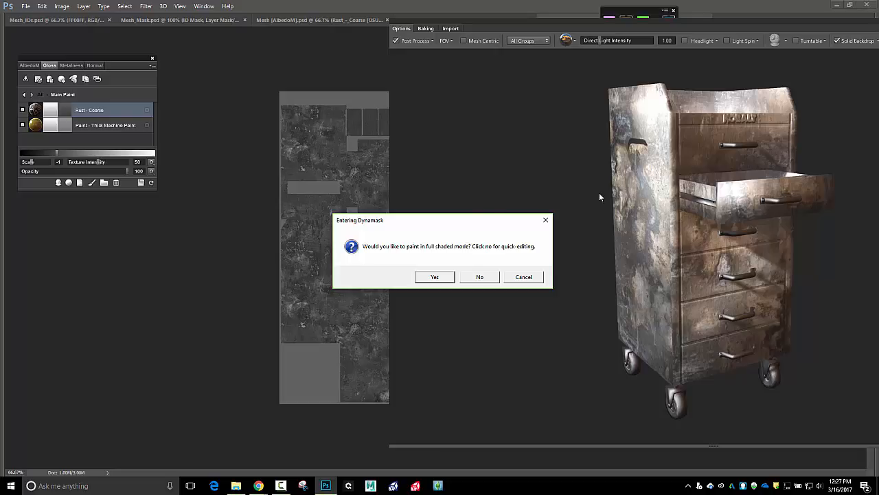
{"action": "left_click", "coordinate": [471, 277]}
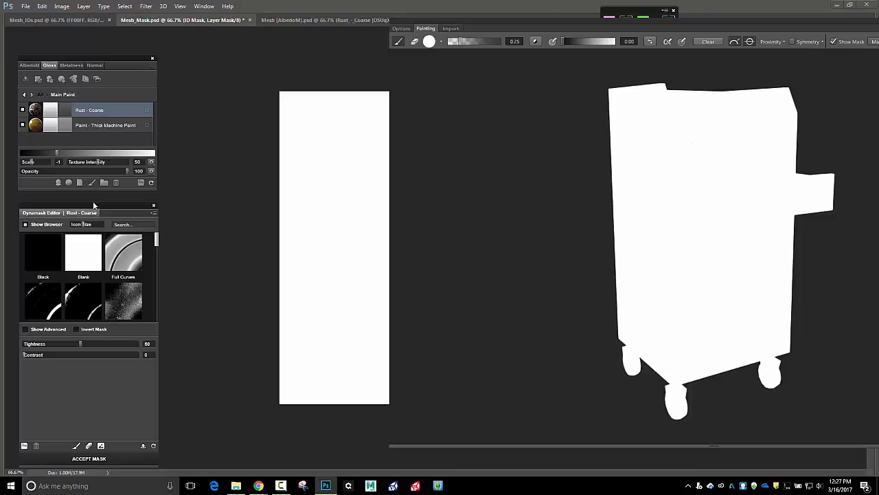
{"action": "left_click", "coordinate": [47, 109]}
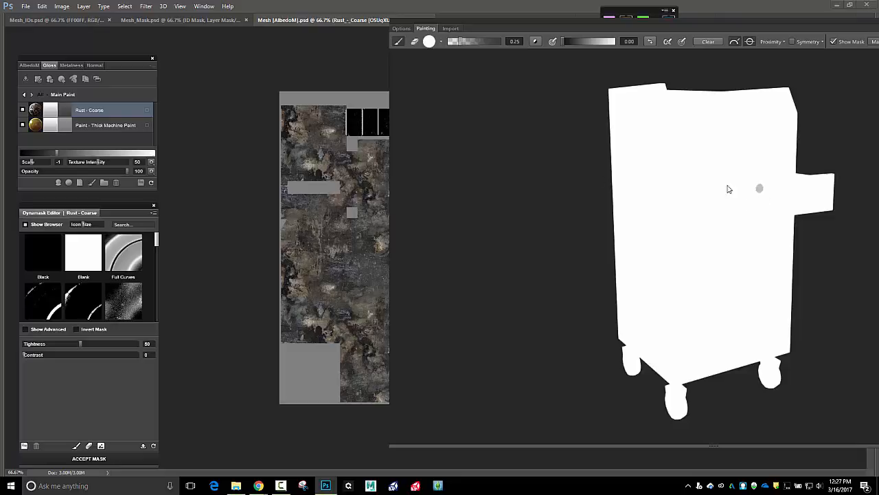
{"action": "left_click", "coordinate": [50, 112]}
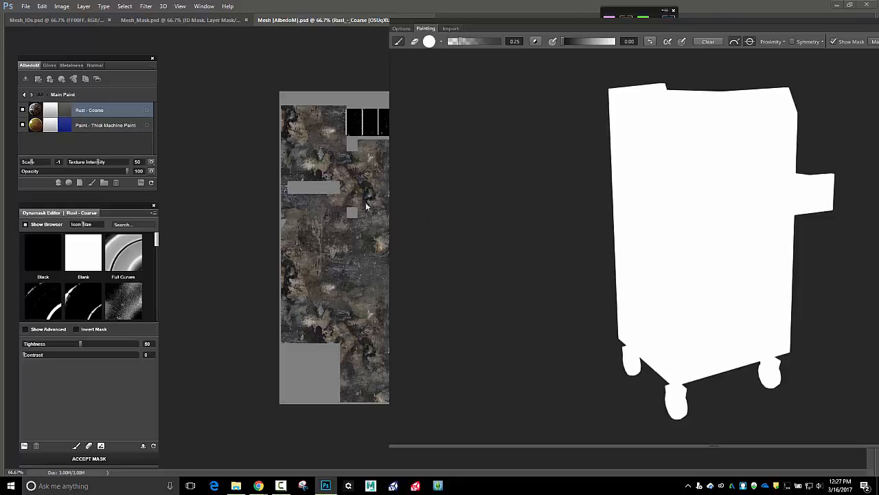
{"action": "left_click", "coordinate": [147, 110]}
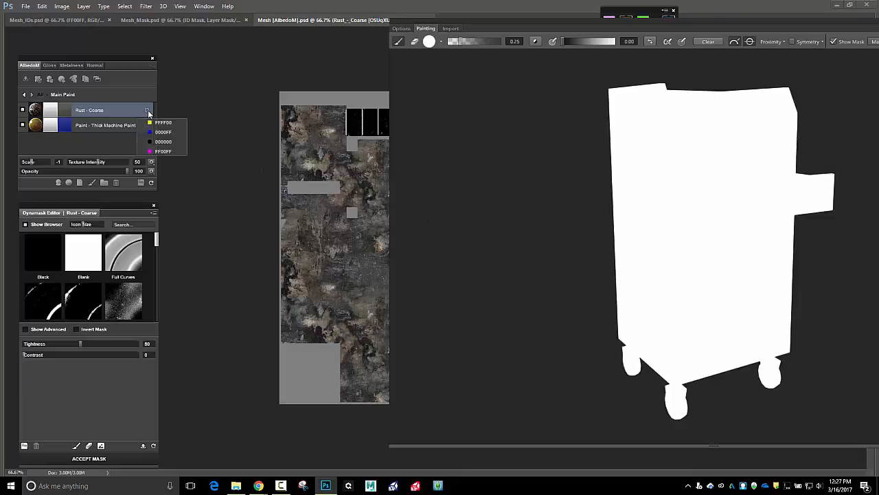
{"action": "left_click", "coordinate": [156, 152]}
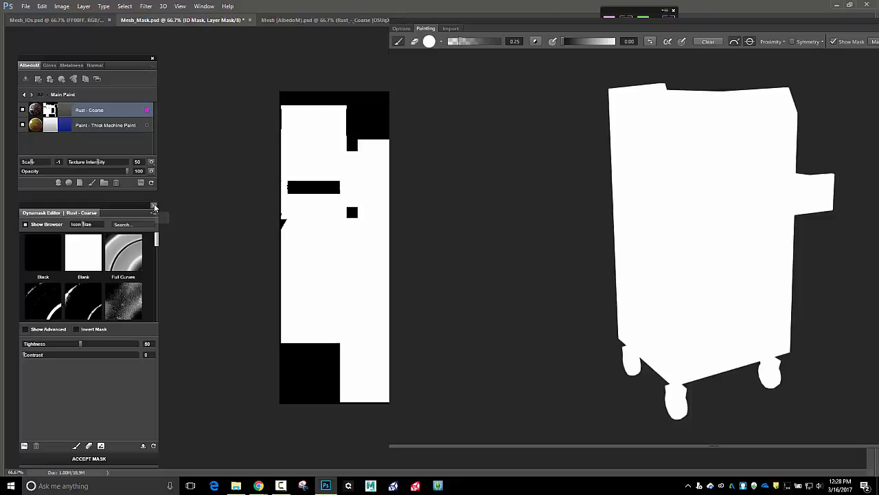
{"action": "left_click", "coordinate": [153, 206]}
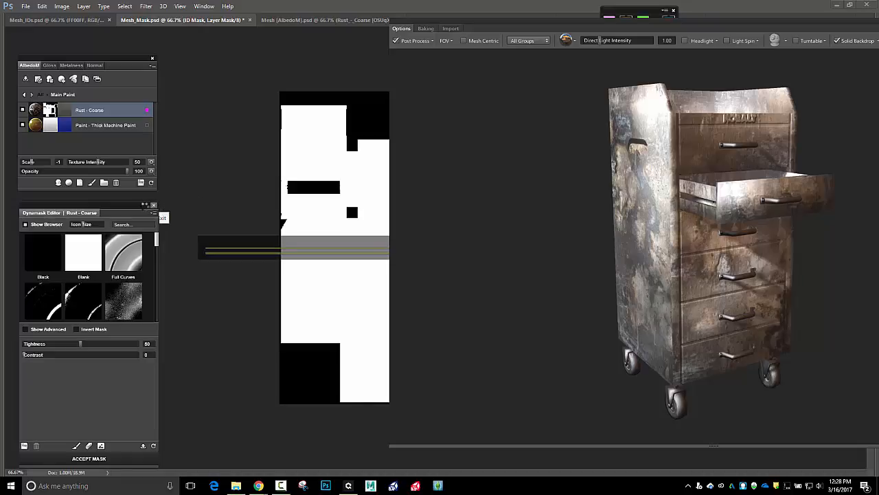
{"action": "left_click", "coordinate": [154, 205]}
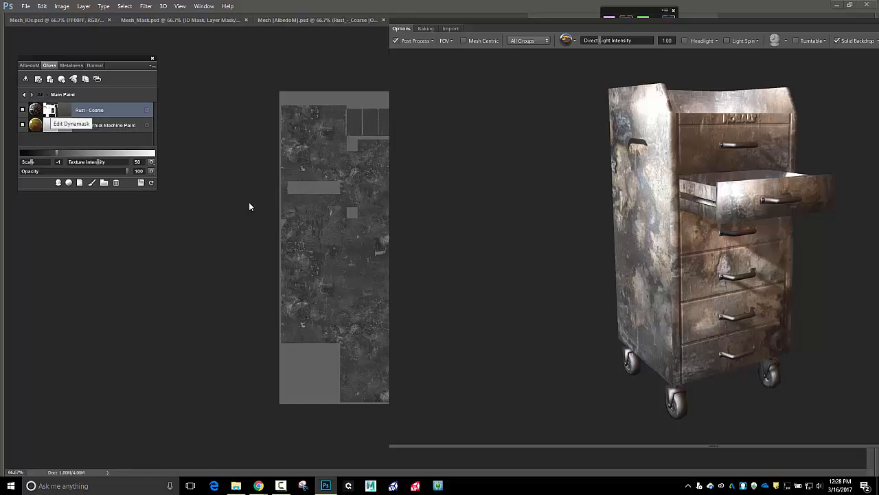
- Reopen the Rust - Coarse Dynamask from the albedo layers, apply the Full Curves preset, and accept the mask
{"action": "left_click", "coordinate": [28, 65]}
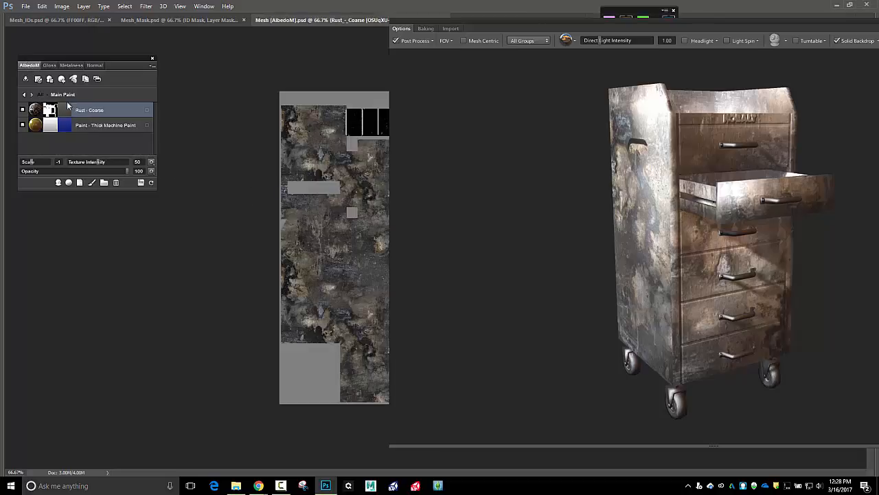
{"action": "left_click", "coordinate": [50, 110]}
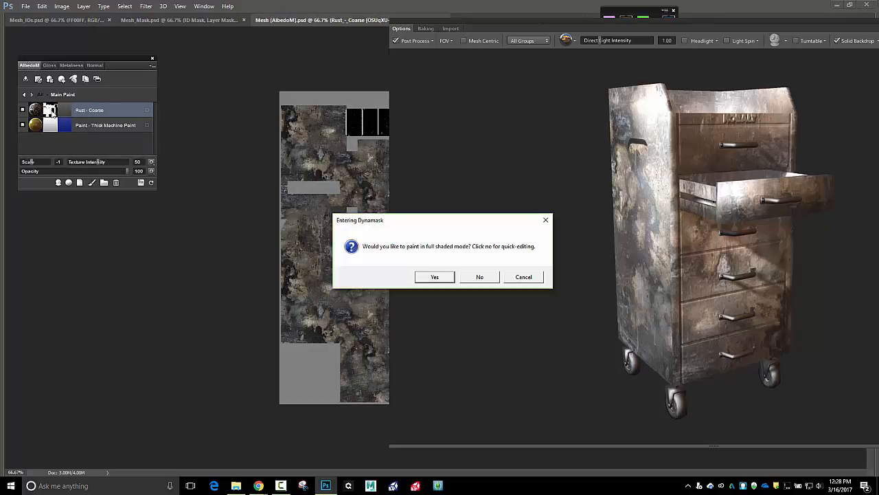
{"action": "left_click", "coordinate": [487, 280]}
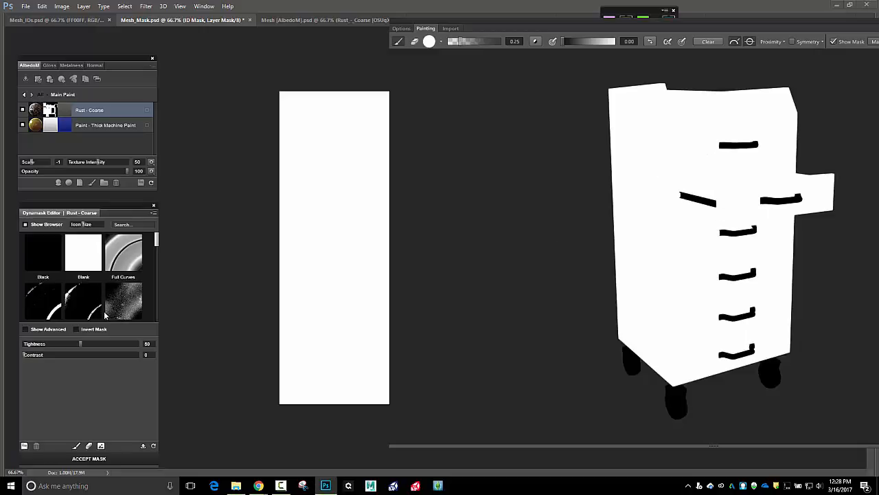
{"action": "left_click", "coordinate": [137, 259]}
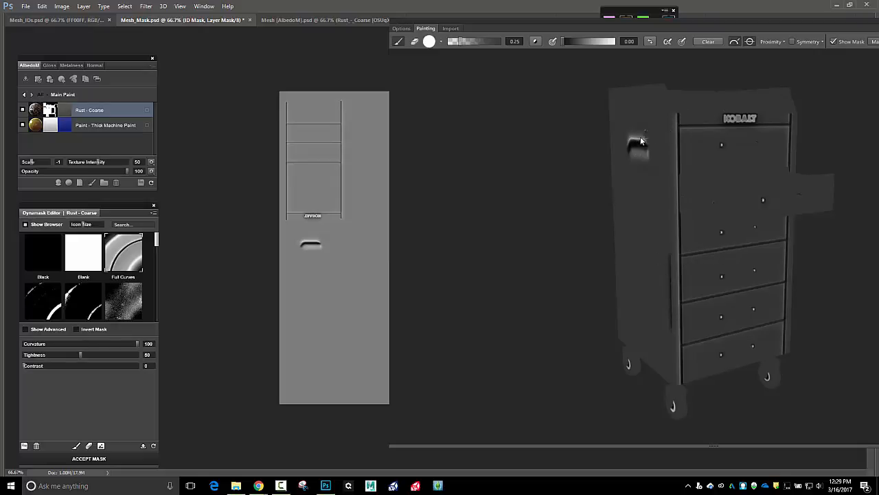
{"action": "left_click", "coordinate": [74, 112]}
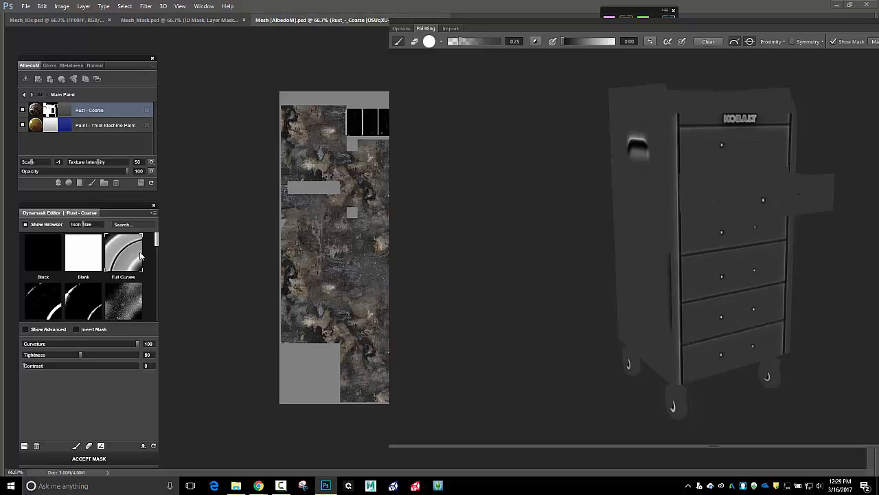
{"action": "left_click", "coordinate": [109, 459]}
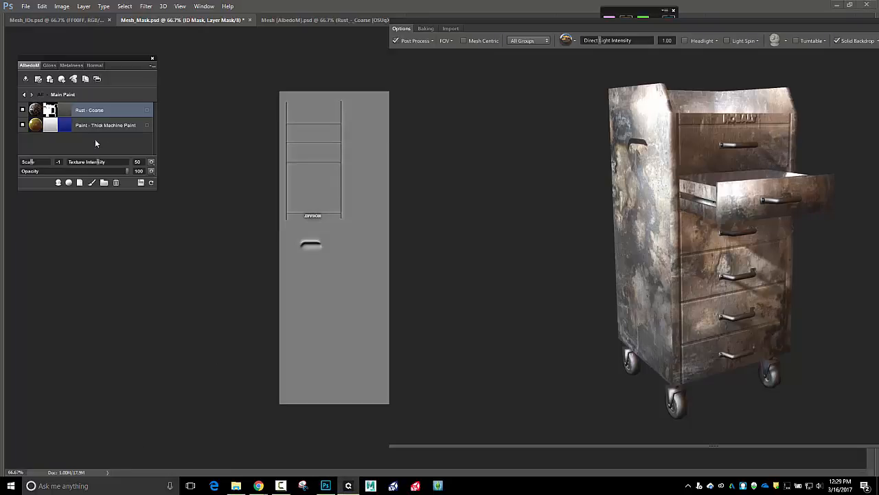
{"action": "left_click", "coordinate": [54, 113]}
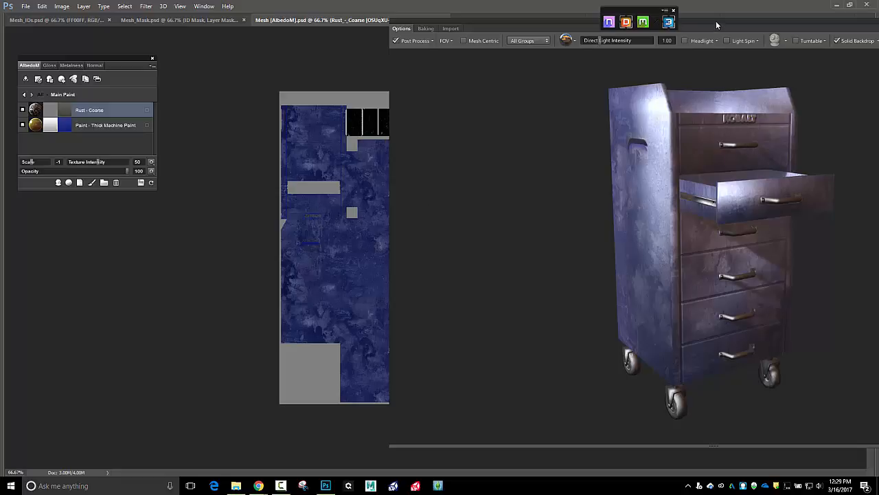
- Open Mesh [Normal].psd from the toolbox project's ndo folder and dismiss the offer to create a new library
{"action": "left_click_drag", "start_coordinate": [716, 20], "coordinate": [878, 20]}
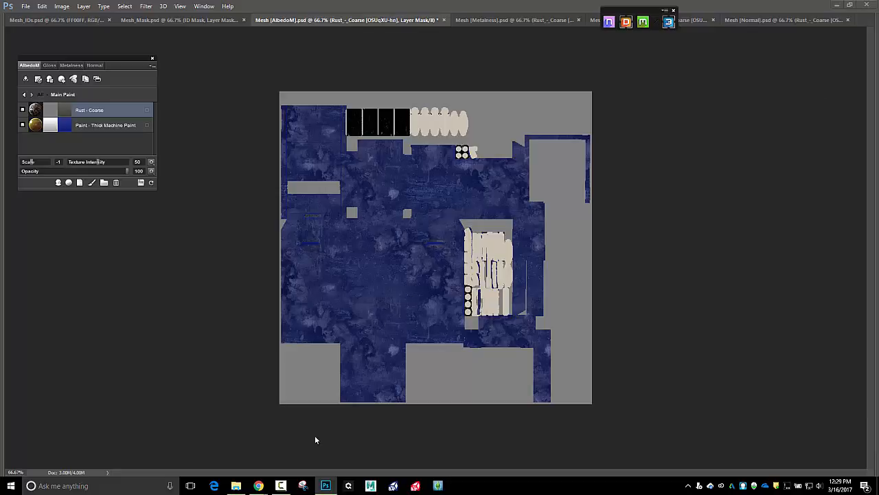
{"action": "left_click", "coordinate": [236, 486]}
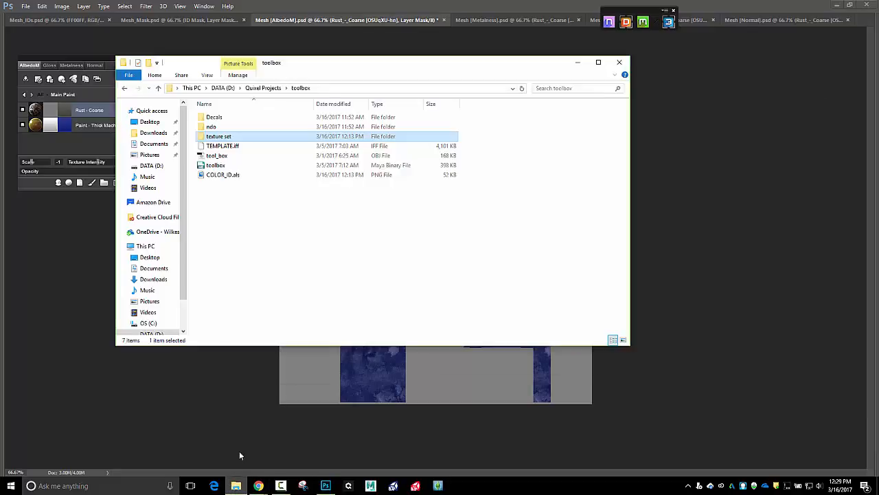
{"action": "double_click", "coordinate": [212, 126]}
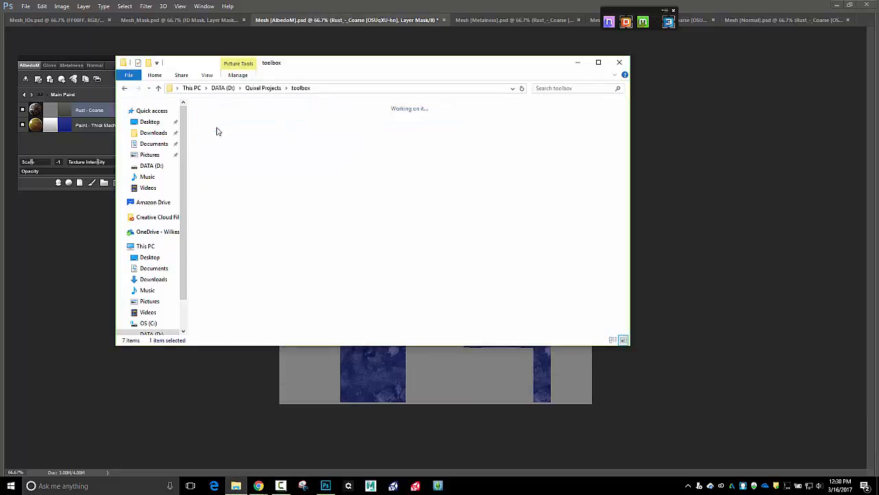
{"action": "left_click", "coordinate": [275, 127]}
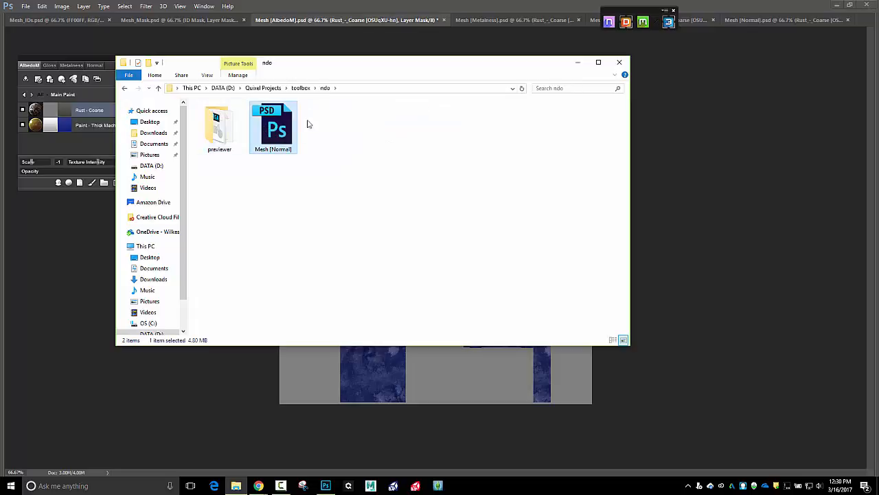
{"action": "left_click_drag", "start_coordinate": [353, 66], "coordinate": [466, 110]}
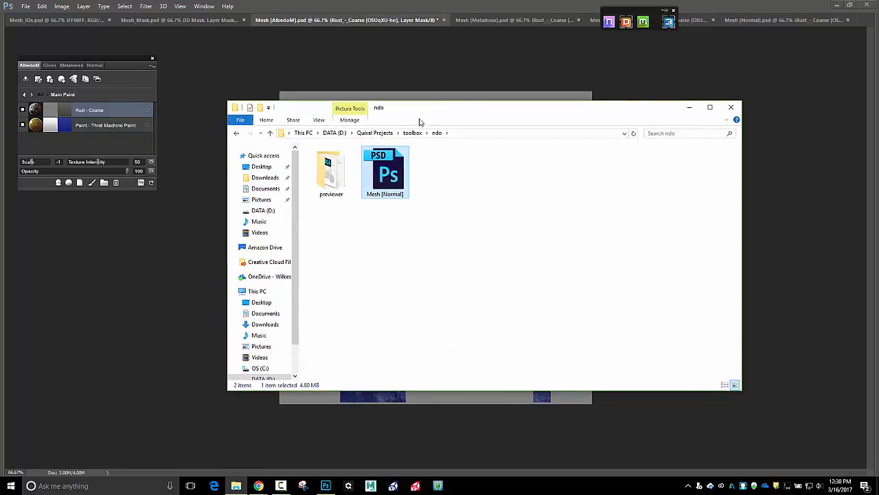
{"action": "left_click", "coordinate": [530, 41]}
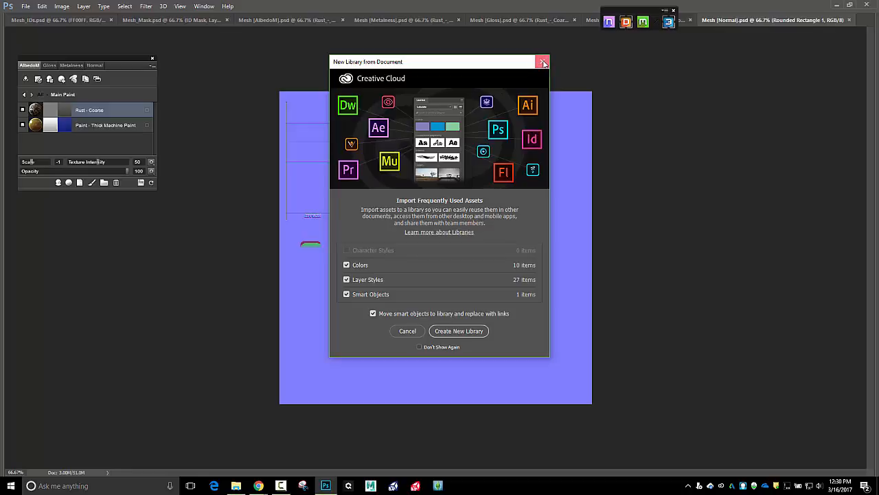
{"action": "left_click", "coordinate": [543, 62]}
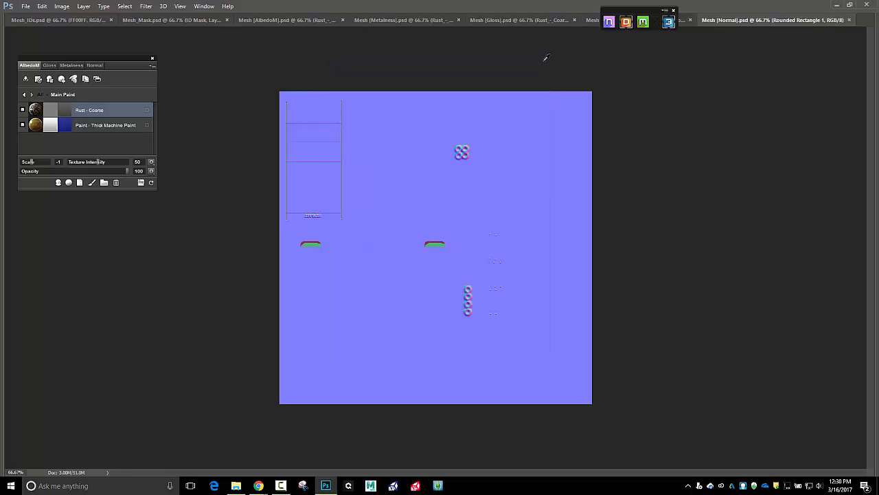
- Reset the Essentials workspace, close the Libraries panel group, and enlarge the Layers panel to show more of the layer stack
{"action": "left_click", "coordinate": [208, 8]}
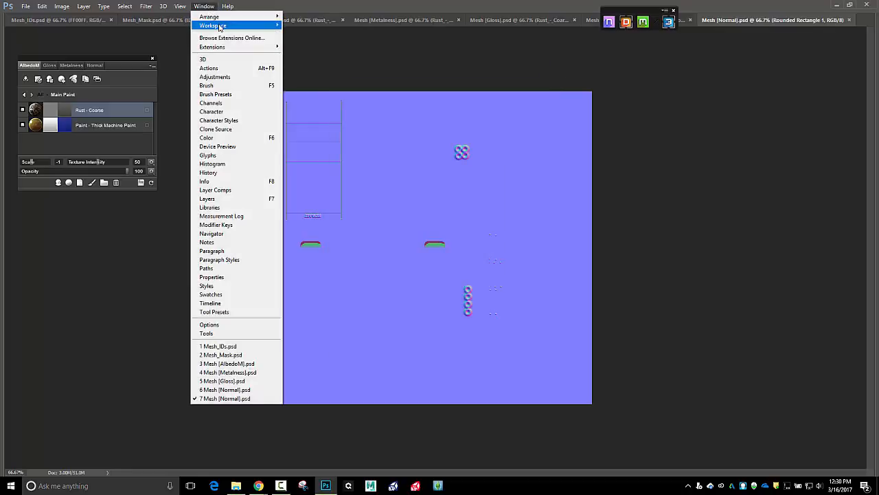
{"action": "mouse_move", "coordinate": [222, 29]}
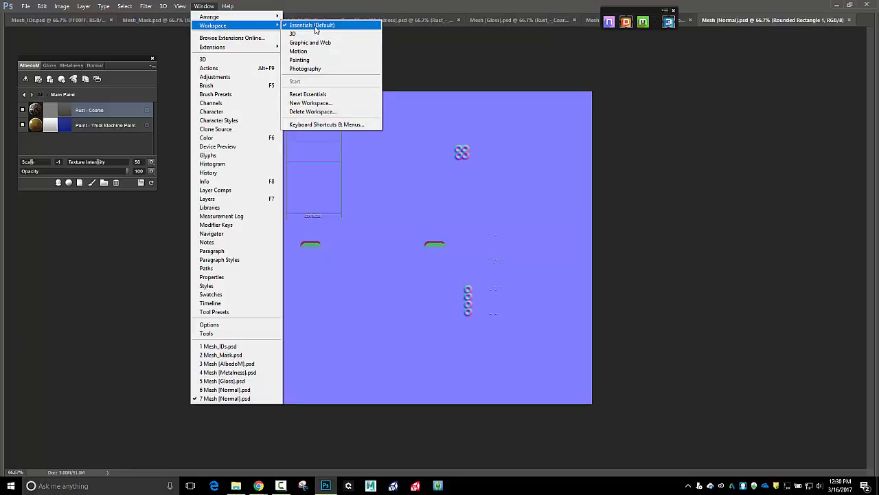
{"action": "left_click", "coordinate": [337, 96]}
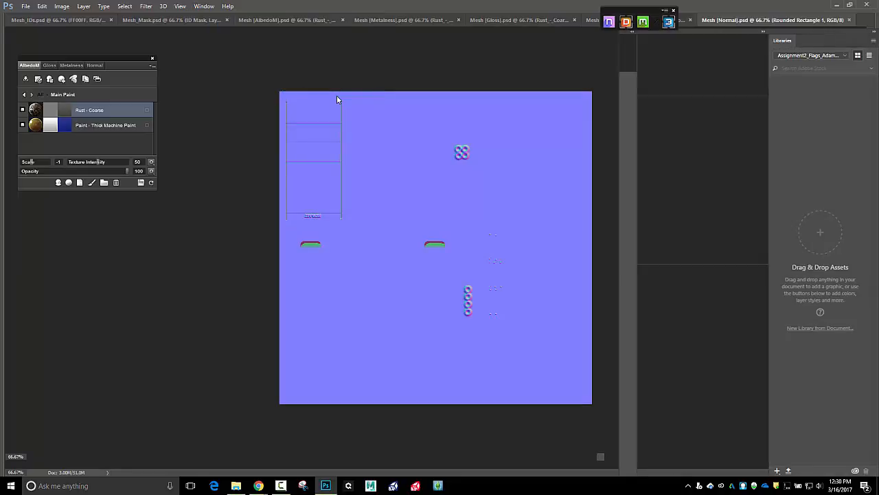
{"action": "left_click", "coordinate": [873, 42]}
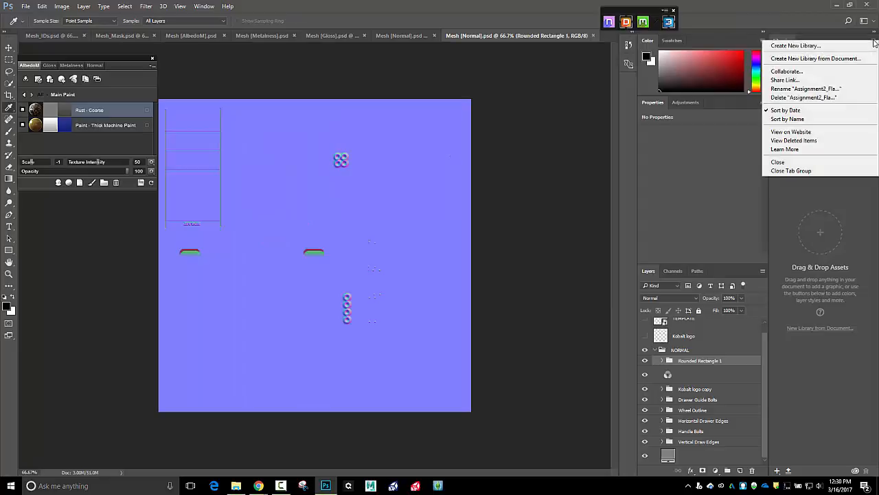
{"action": "left_click", "coordinate": [816, 171]}
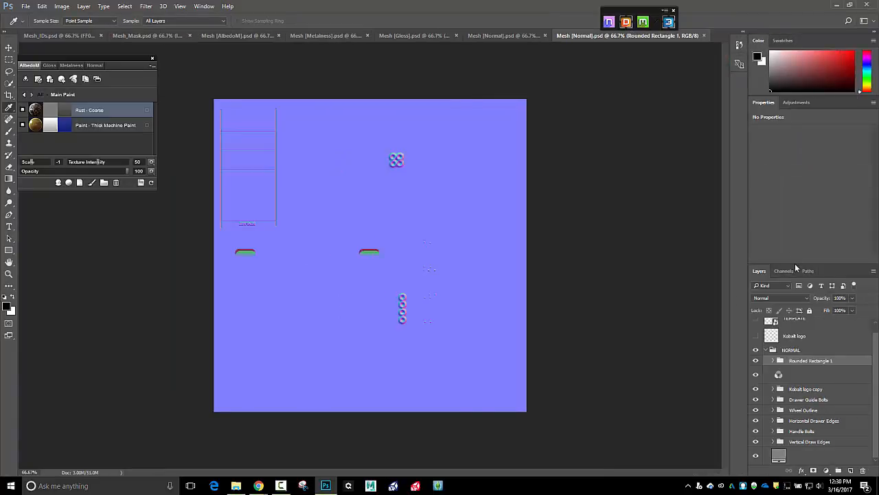
{"action": "left_click_drag", "start_coordinate": [794, 263], "coordinate": [797, 209]}
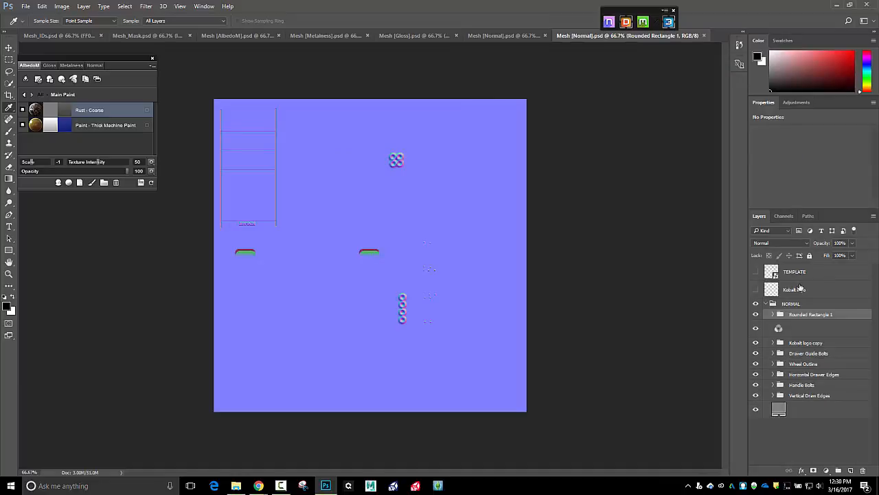
- Preview the Kobalt logo layer briefly, hide it again, and duplicate it into Mesh [AlbedoM].psd under the name Kobalt logo
{"action": "left_click", "coordinate": [783, 289]}
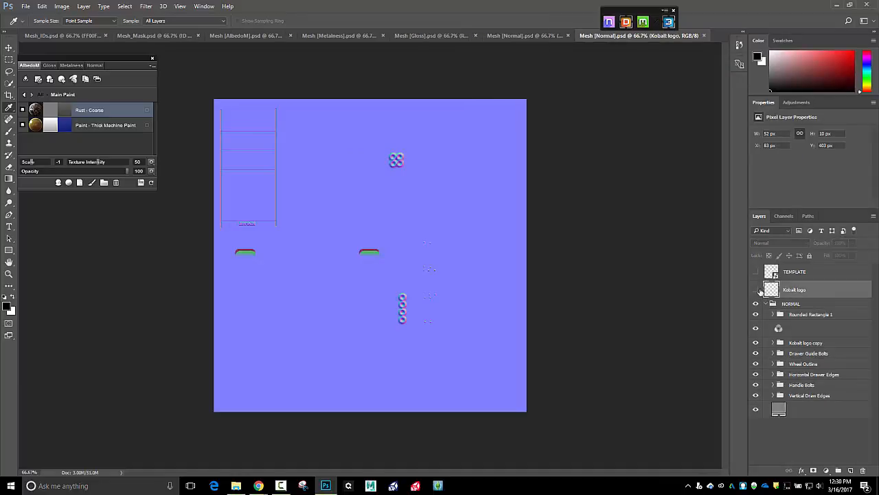
{"action": "left_click", "coordinate": [756, 292]}
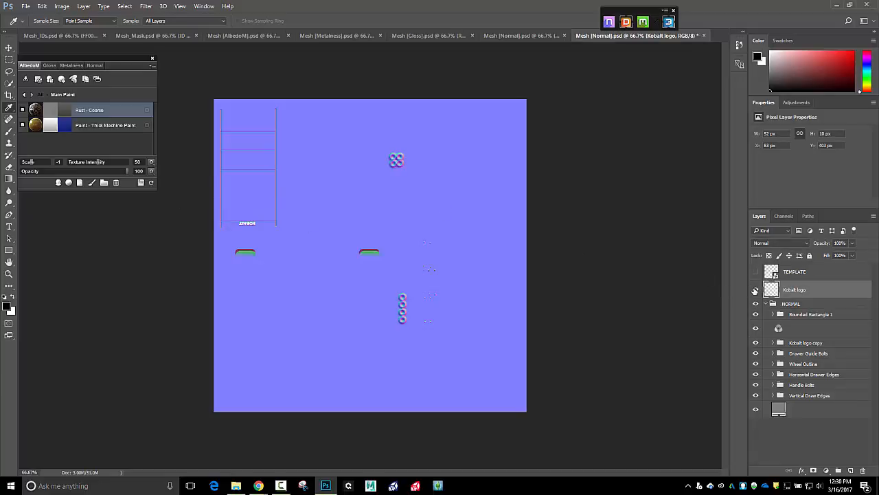
{"action": "left_click", "coordinate": [756, 290]}
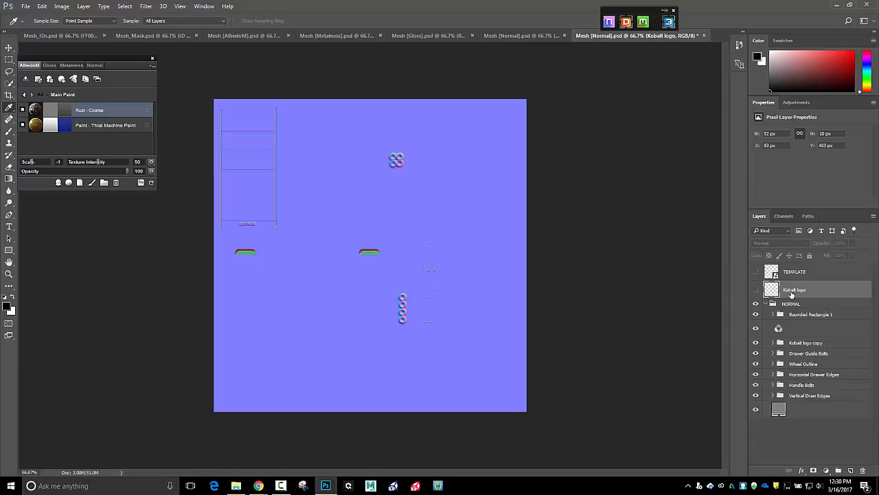
{"action": "right_click", "coordinate": [792, 295]}
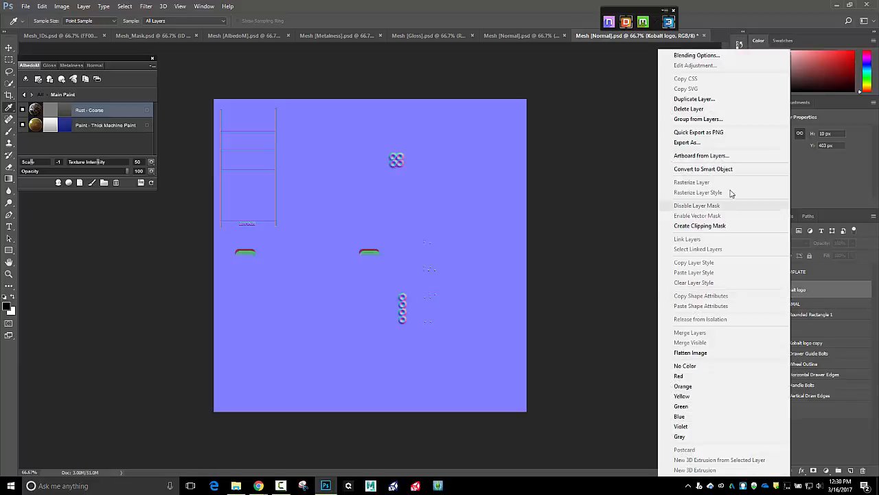
{"action": "left_click", "coordinate": [715, 99]}
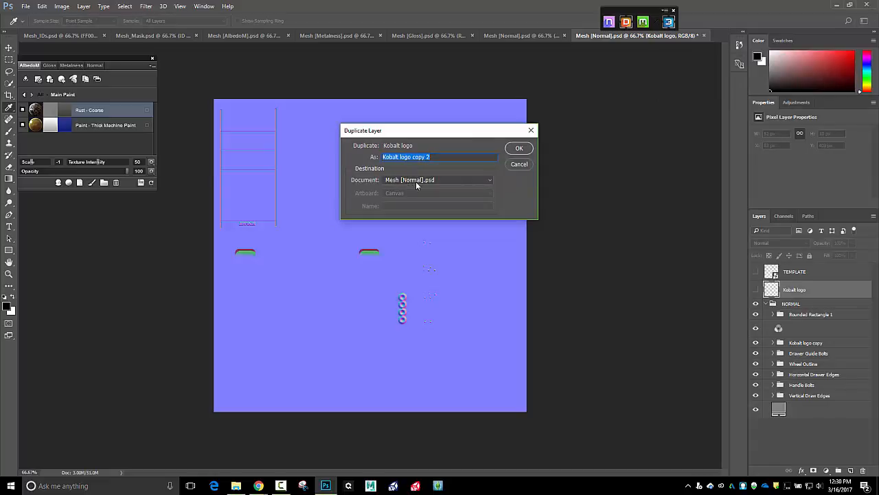
{"action": "left_click", "coordinate": [459, 180]}
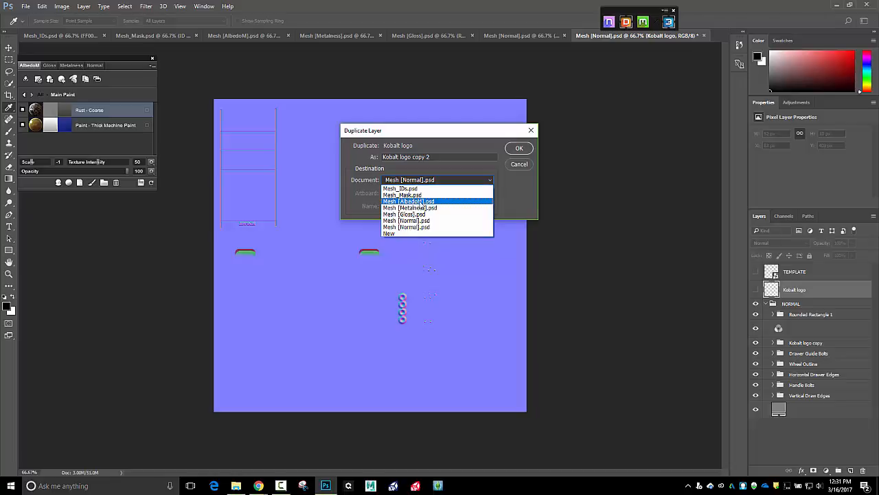
{"action": "left_click", "coordinate": [448, 202]}
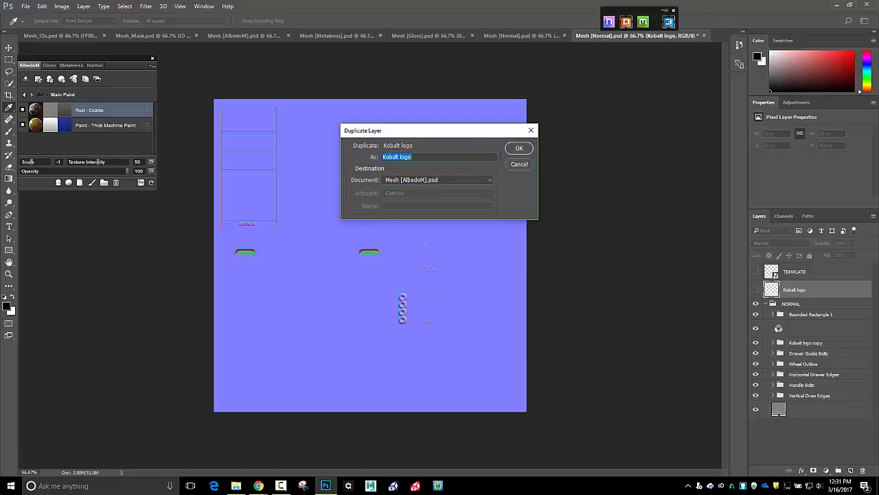
{"action": "left_click", "coordinate": [519, 149]}
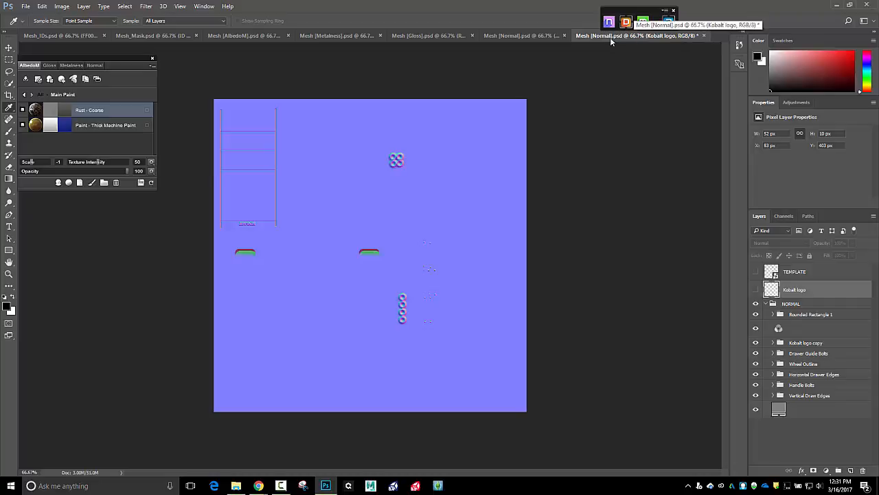
- Close the normal map document without saving, and make the Kobalt logo layer visible in the albedo document's Main Paint group
{"action": "left_click", "coordinate": [704, 35]}
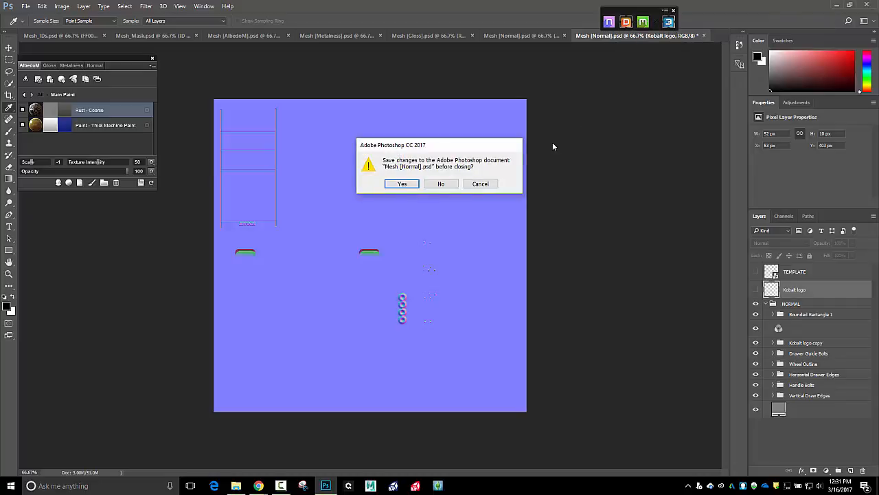
{"action": "left_click", "coordinate": [441, 183]}
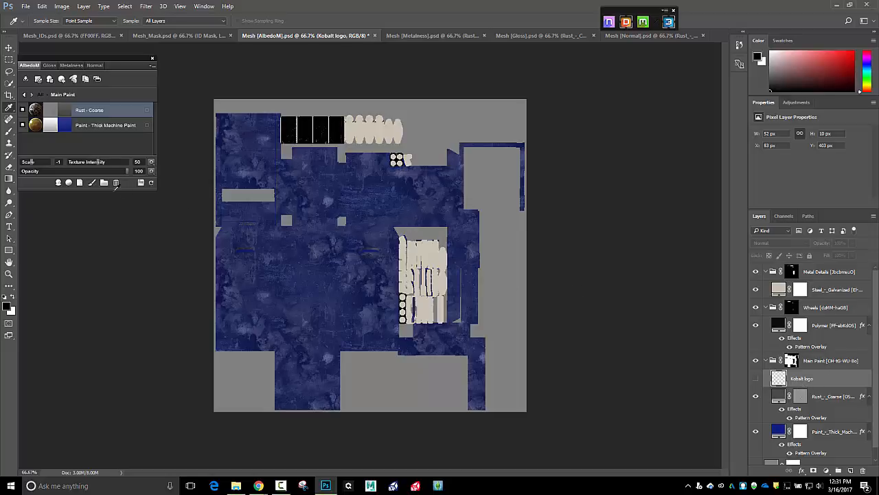
{"action": "left_click", "coordinate": [110, 131]}
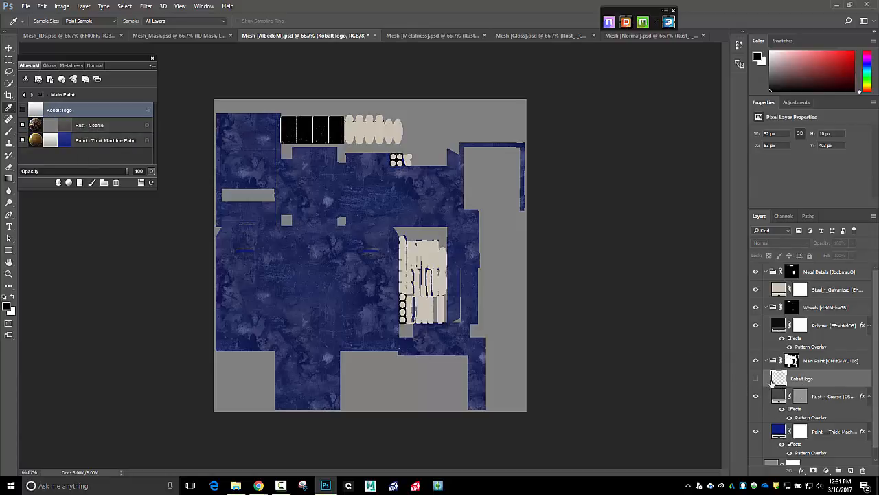
{"action": "left_click", "coordinate": [755, 379]}
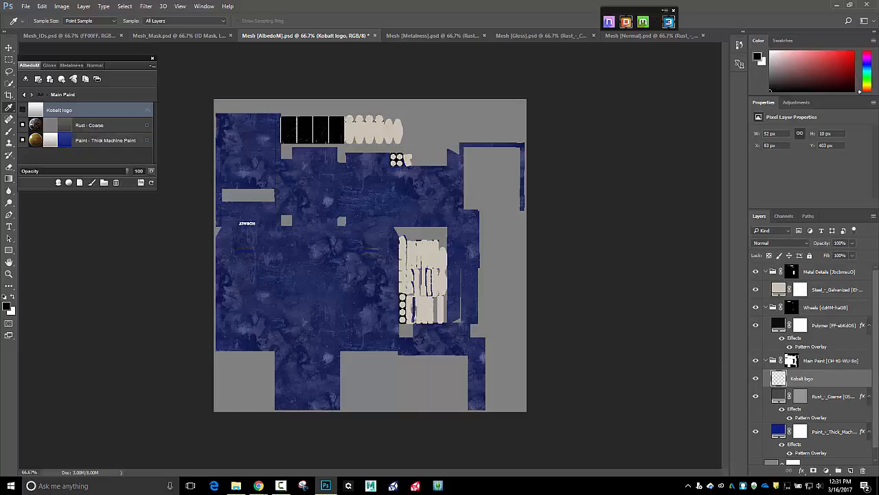
- Move the Kobalt logo layer beneath Rust - Coarse, refresh the textures, and check the logo on the 3D model
{"action": "left_click_drag", "start_coordinate": [878, 57], "coordinate": [732, 53]}
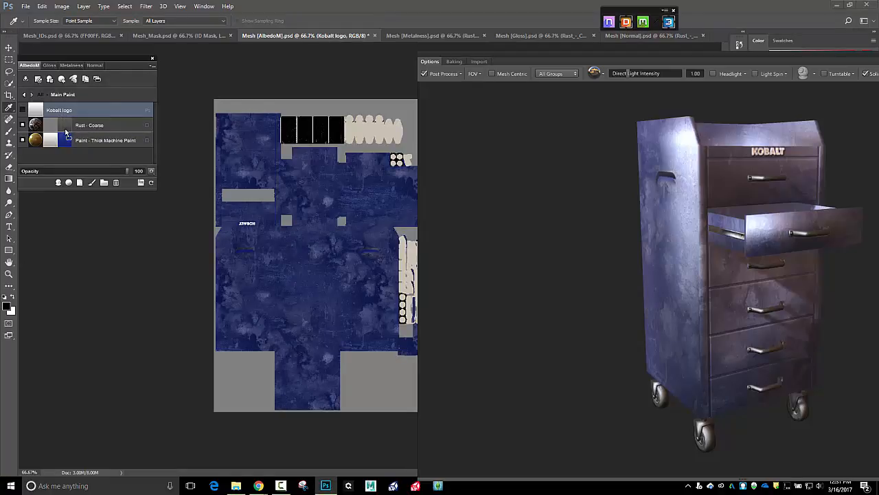
{"action": "left_click_drag", "start_coordinate": [66, 132], "coordinate": [66, 132]}
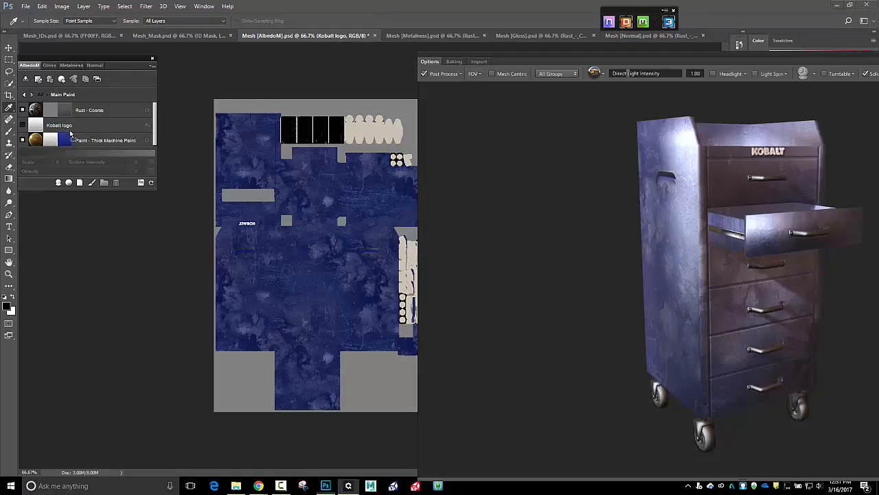
{"action": "left_click", "coordinate": [152, 183]}
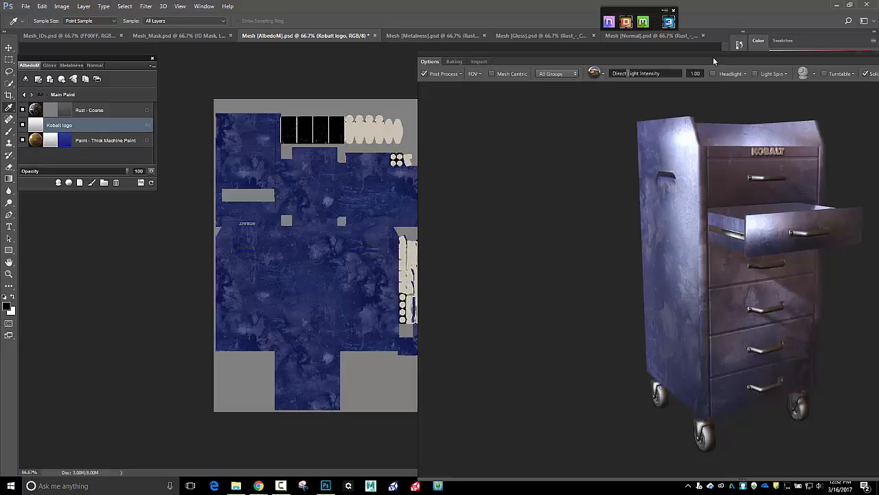
{"action": "left_click_drag", "start_coordinate": [716, 56], "coordinate": [551, 44]}
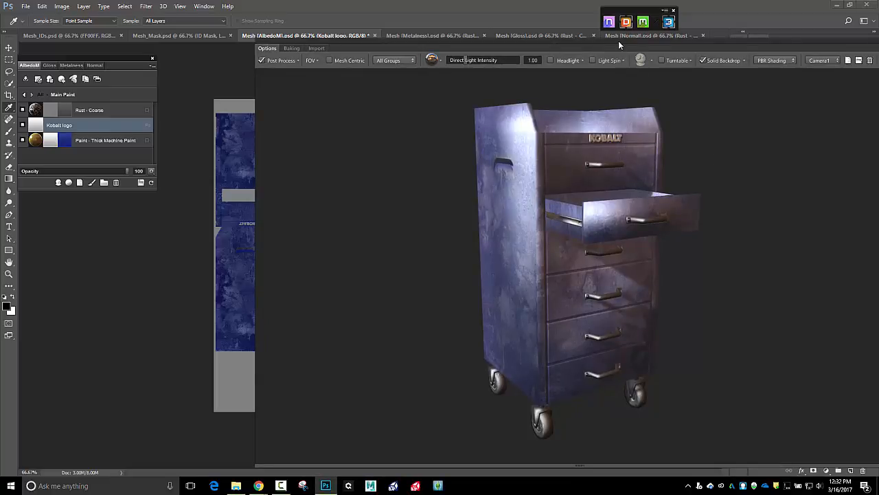
{"action": "left_click_drag", "start_coordinate": [618, 41], "coordinate": [878, 83]}
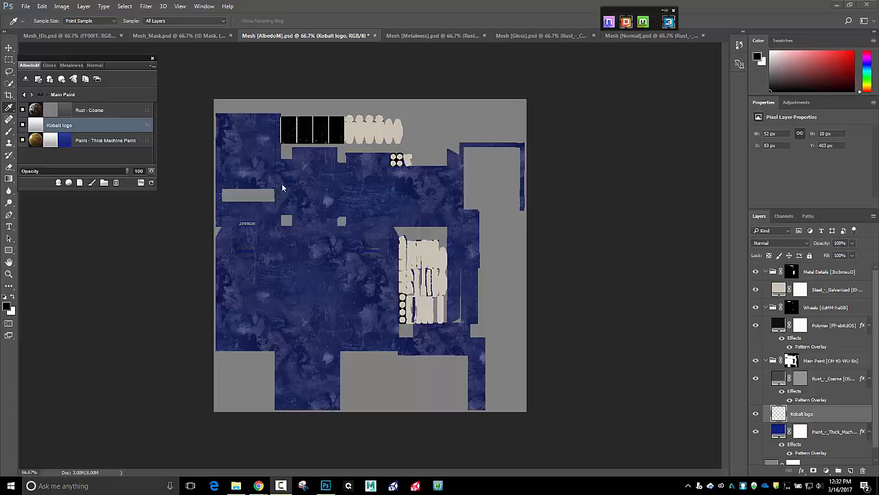
- Add the Rust - Fine decay material above Rust - Coarse and refresh the textures to check it on the 3D model
{"action": "left_click", "coordinate": [76, 110]}
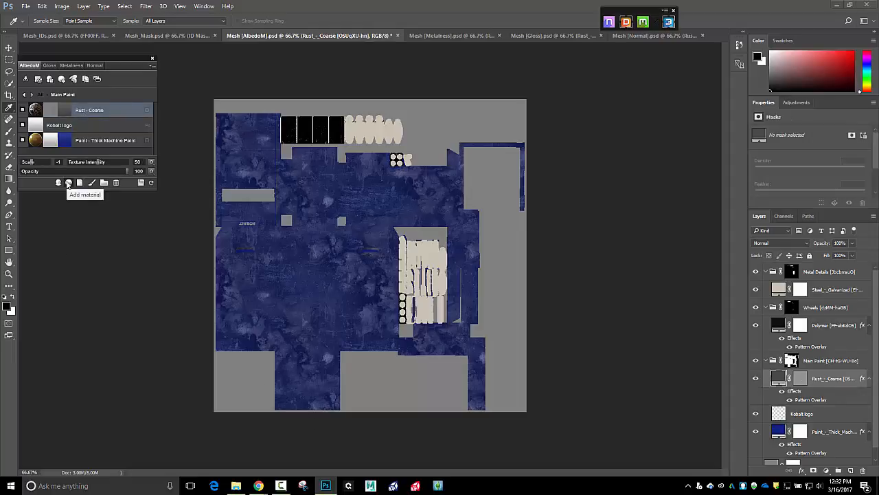
{"action": "left_click", "coordinate": [68, 183]}
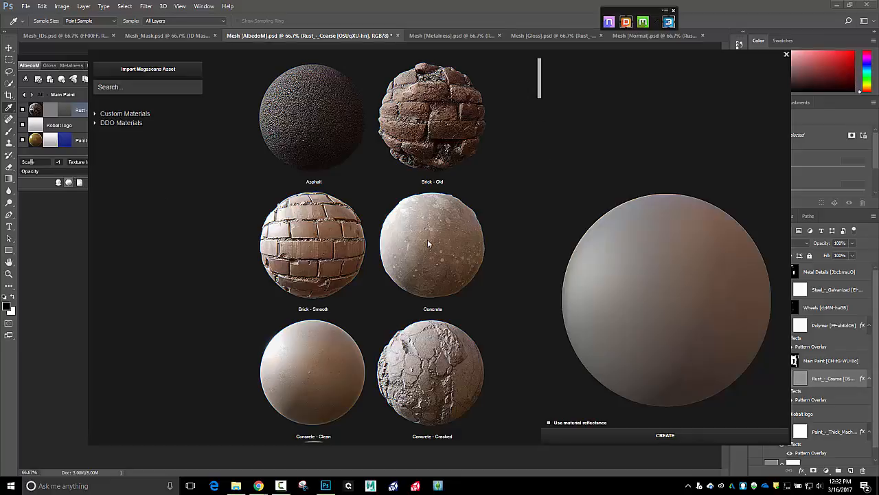
{"action": "scroll", "coordinate": [373, 251], "scroll_direction": "down", "scroll_amount": 2}
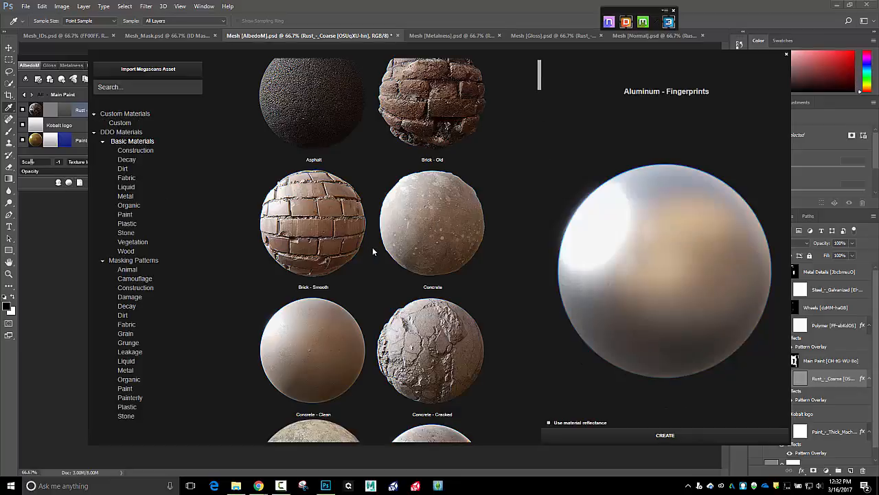
{"action": "scroll", "coordinate": [372, 249], "scroll_direction": "down", "scroll_amount": 2}
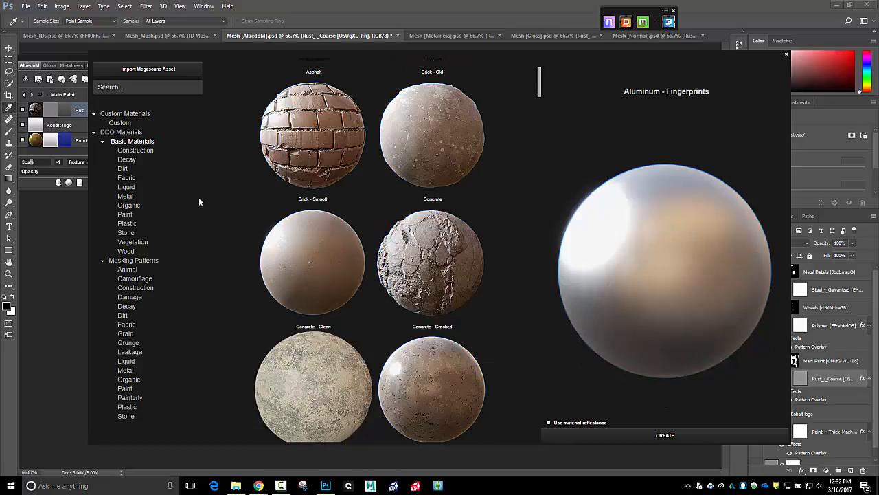
{"action": "left_click", "coordinate": [128, 160]}
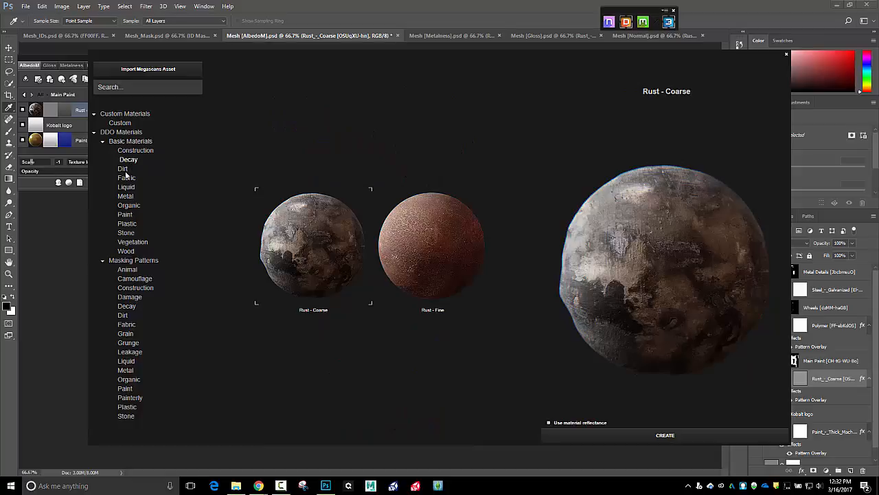
{"action": "left_click", "coordinate": [124, 170]}
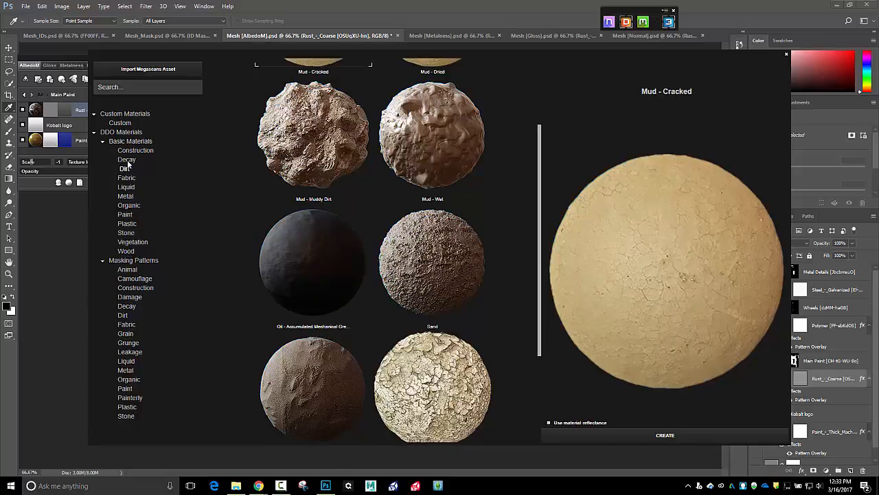
{"action": "left_click", "coordinate": [128, 161]}
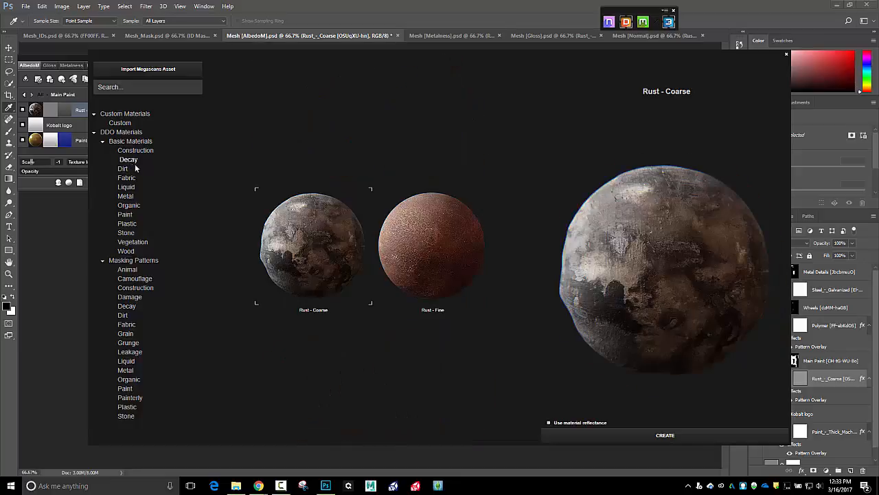
{"action": "left_click", "coordinate": [439, 252]}
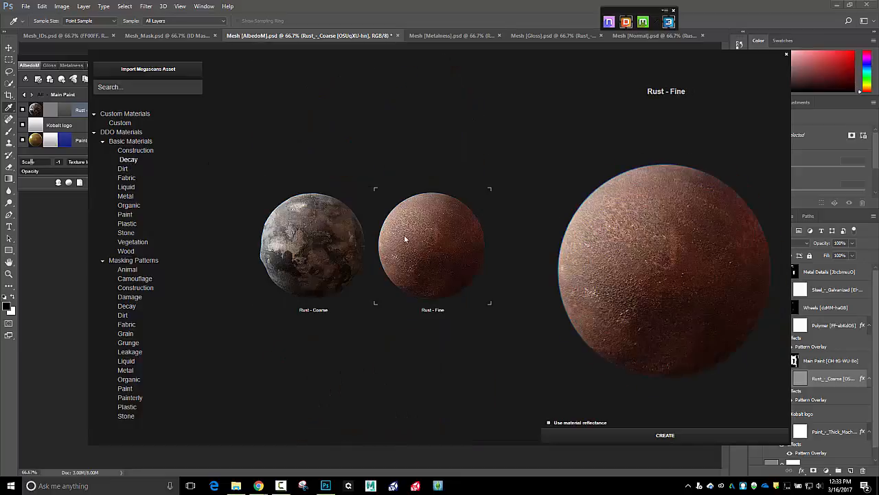
{"action": "left_click", "coordinate": [699, 437]}
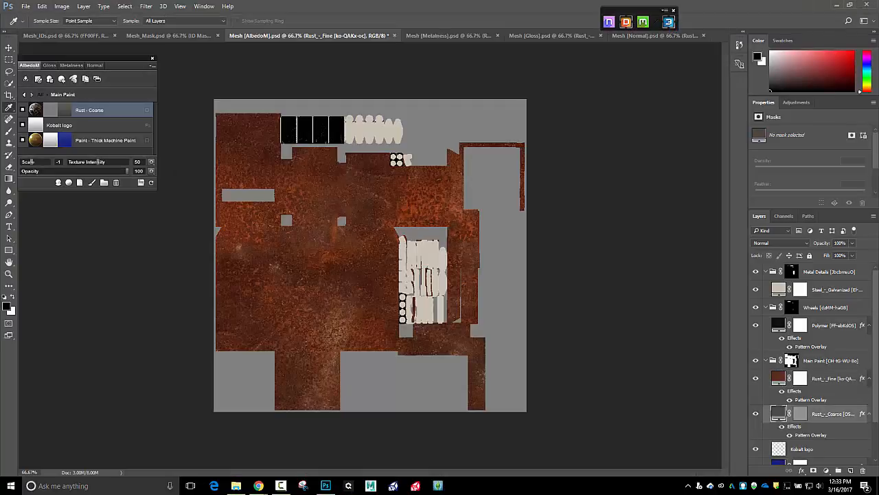
{"action": "left_click_drag", "start_coordinate": [878, 35], "coordinate": [539, 11]}
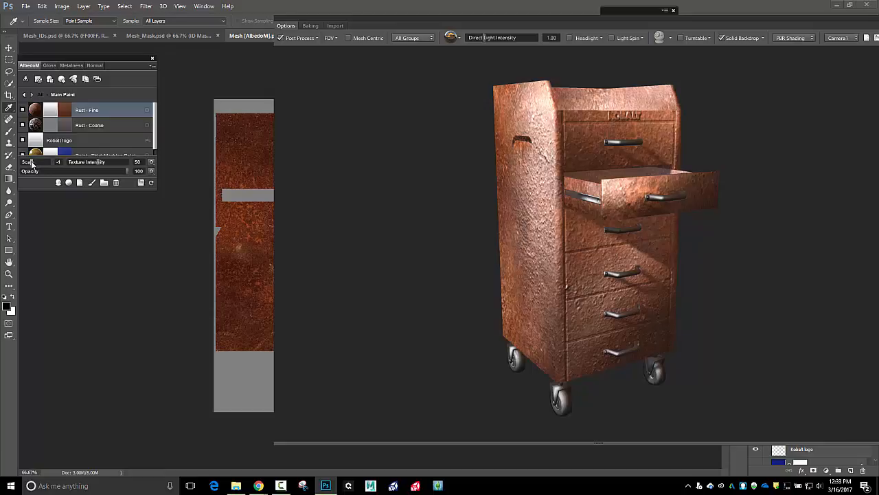
{"action": "left_click", "coordinate": [152, 182]}
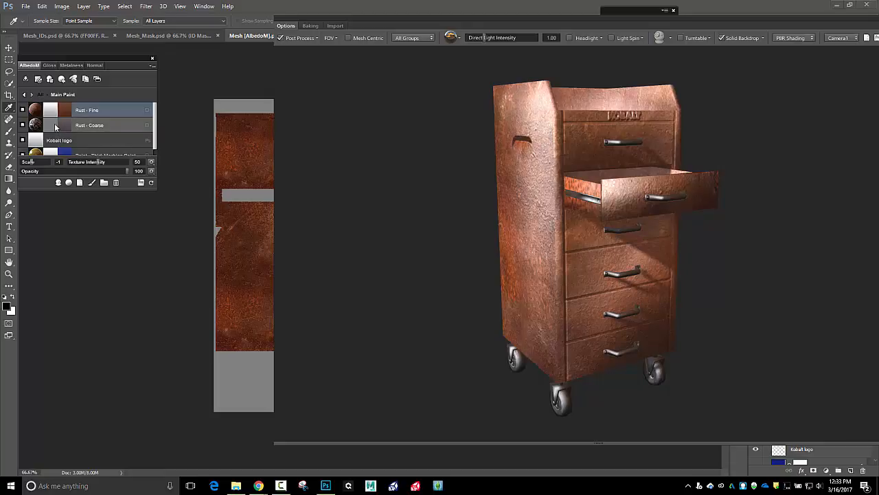
- Try assigning the magenta material ID to the Rust - Fine layer
{"action": "left_click", "coordinate": [147, 112]}
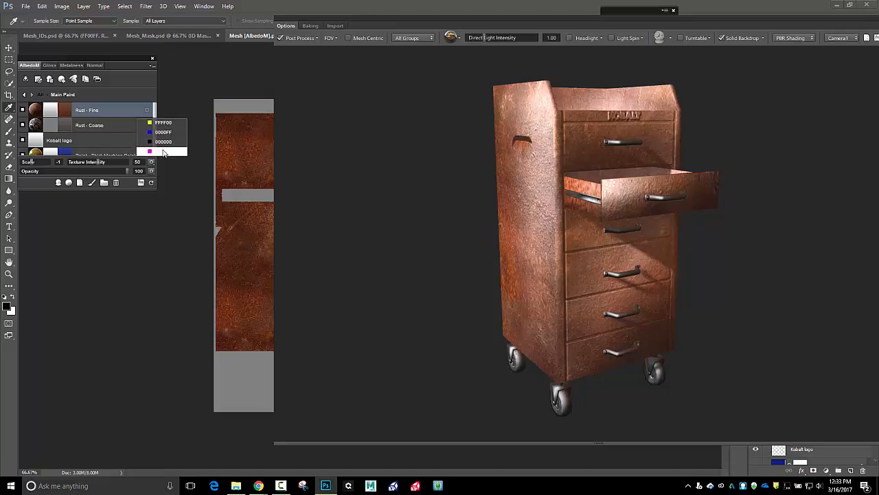
{"action": "left_click", "coordinate": [164, 151]}
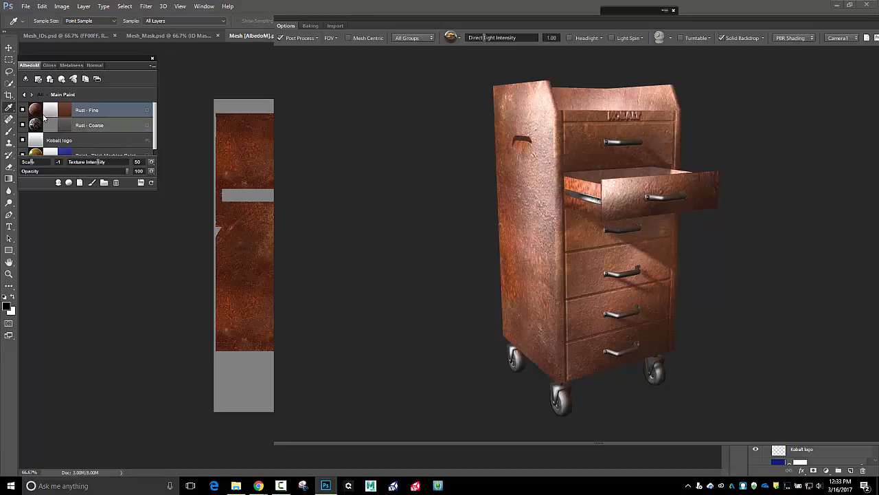
{"action": "left_click", "coordinate": [148, 111]}
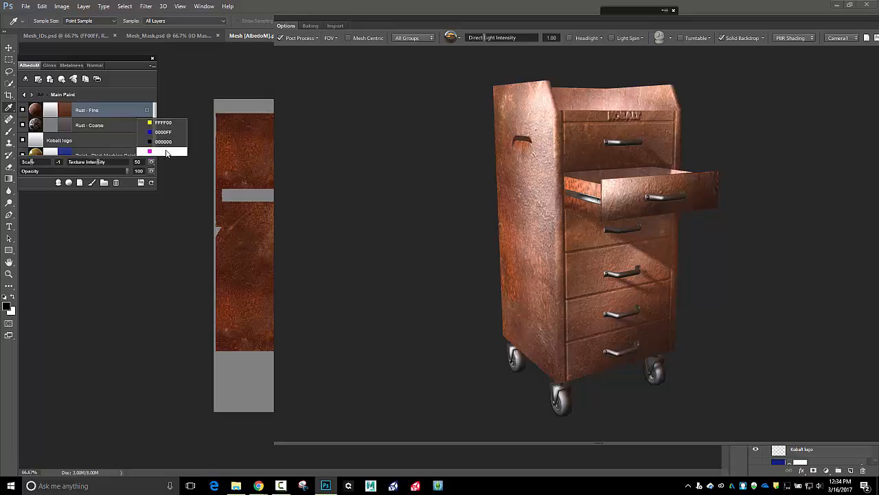
{"action": "left_click", "coordinate": [166, 152]}
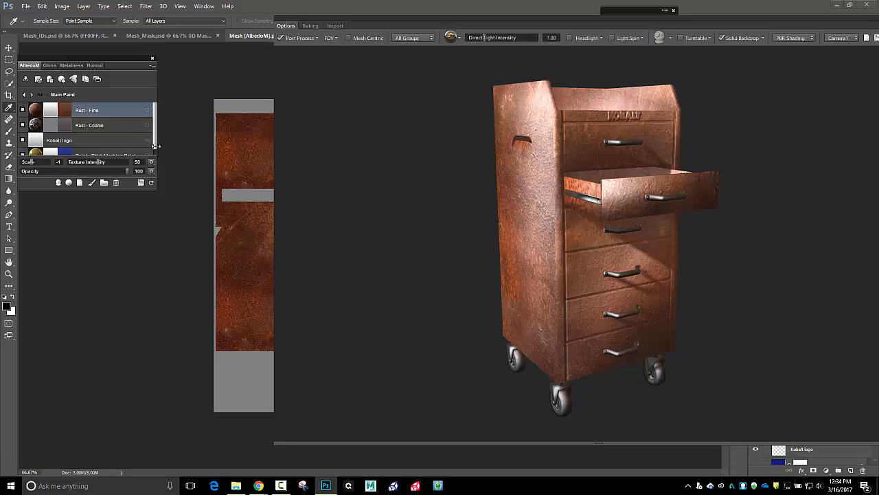
{"action": "scroll", "coordinate": [156, 157], "scroll_direction": "down", "scroll_amount": 1}
{"action": "scroll", "coordinate": [155, 153], "scroll_direction": "up", "scroll_amount": 1}
- Open the Rust - Fine mask in the Dynamask Editor in full shaded mode and apply the Black mask preset
{"action": "left_click", "coordinate": [48, 110]}
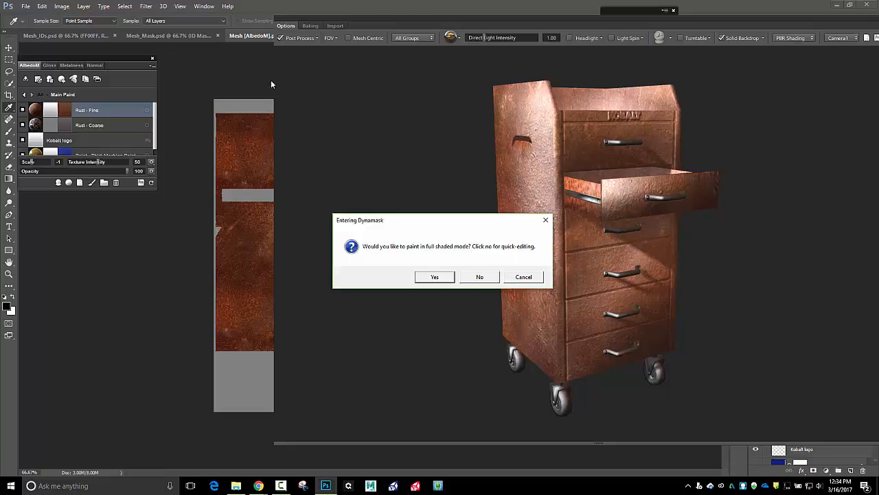
{"action": "left_click", "coordinate": [448, 277]}
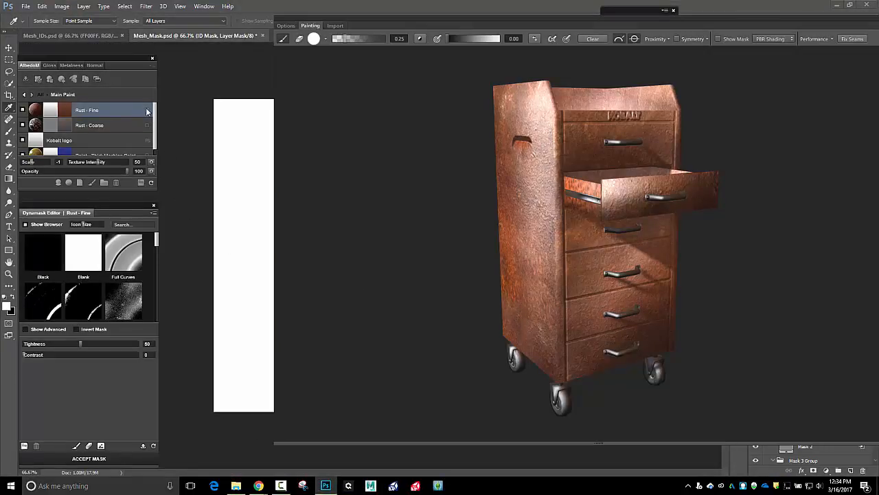
{"action": "left_click_drag", "start_coordinate": [85, 207], "coordinate": [102, 173]}
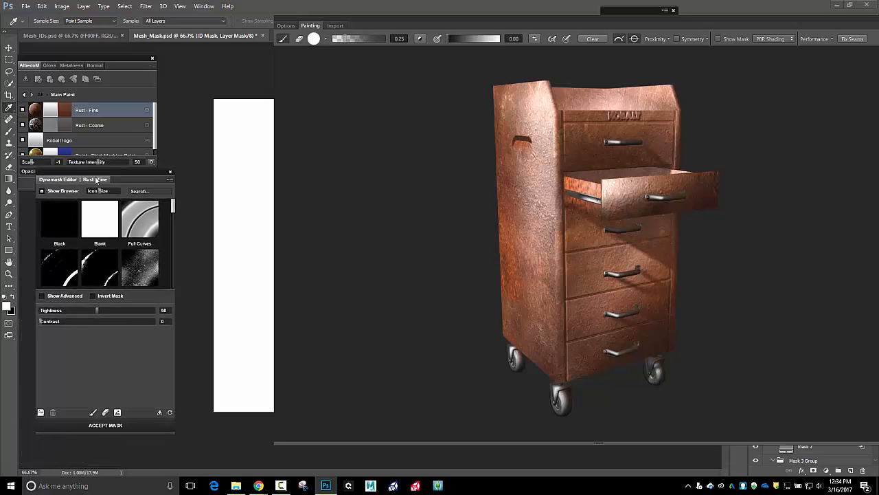
{"action": "left_click", "coordinate": [65, 221]}
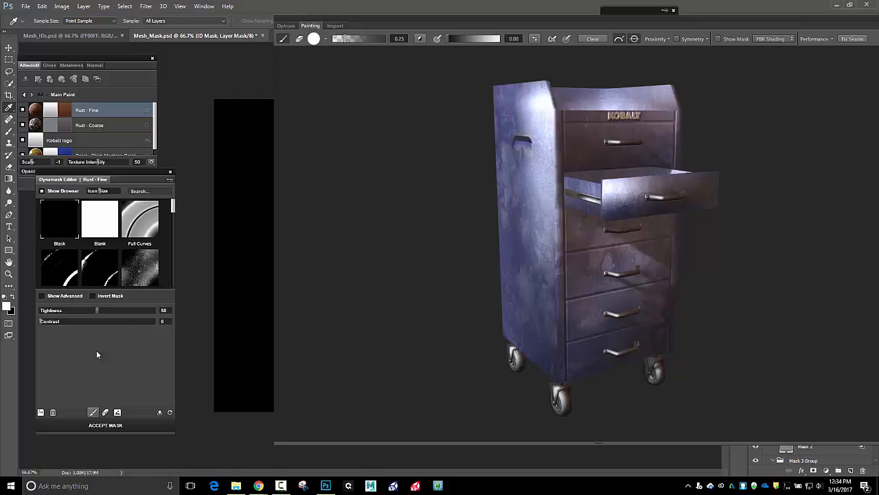
- Activate custom painting for the Rust - Fine mask and set the paint opacity to 0.60
{"action": "left_click", "coordinate": [94, 413]}
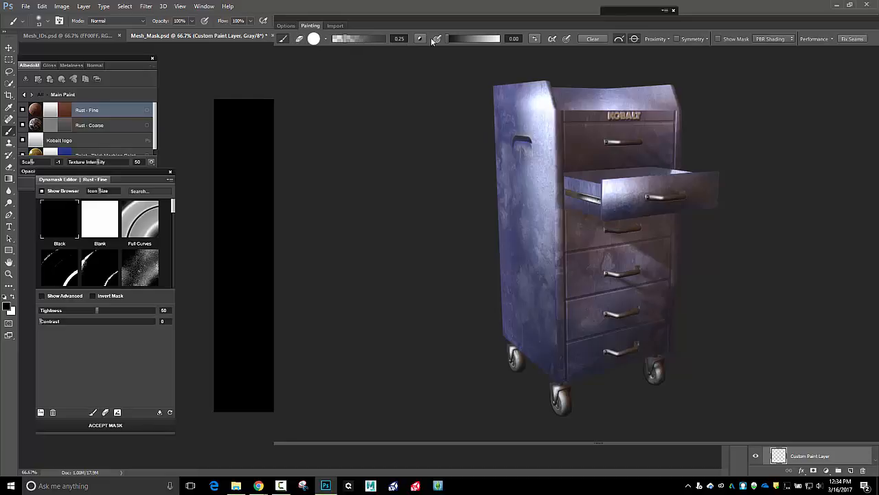
{"action": "left_click", "coordinate": [350, 39]}
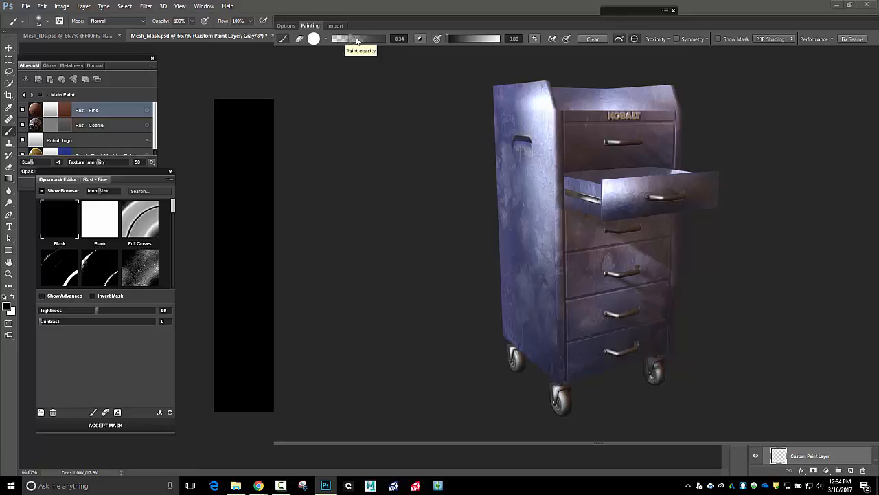
{"action": "mouse_move", "coordinate": [356, 40]}
{"action": "left_mouse_down"}
{"action": "mouse_move", "coordinate": [382, 40]}
{"action": "mouse_move", "coordinate": [363, 40]}
{"action": "mouse_move", "coordinate": [374, 41]}
{"action": "left_mouse_up"}
{"action": "left_click", "coordinate": [334, 40]}
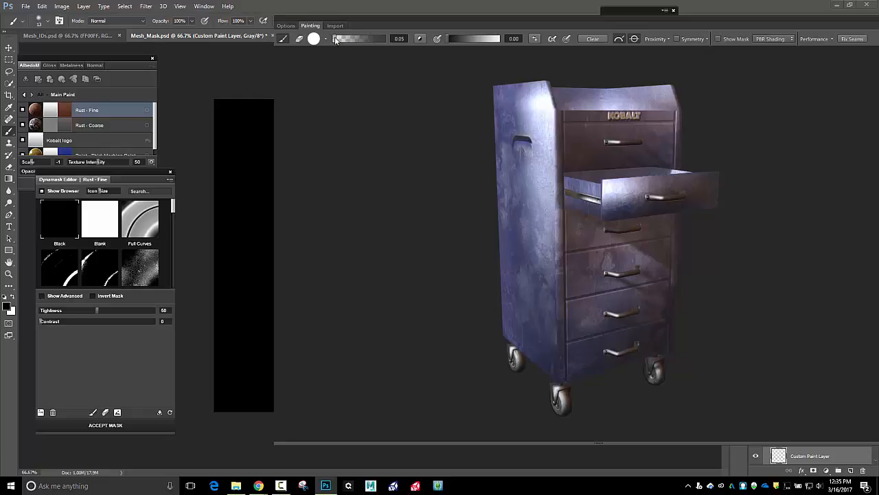
{"action": "mouse_move", "coordinate": [337, 40]}
{"action": "left_mouse_down"}
{"action": "mouse_move", "coordinate": [405, 37]}
{"action": "mouse_move", "coordinate": [336, 40]}
{"action": "mouse_move", "coordinate": [370, 41]}
{"action": "mouse_move", "coordinate": [347, 40]}
{"action": "mouse_move", "coordinate": [363, 43]}
{"action": "left_mouse_up"}
- Set the mask paint's grayscale value to 0.90 for the Rust - Fine layer
{"action": "left_click", "coordinate": [71, 110]}
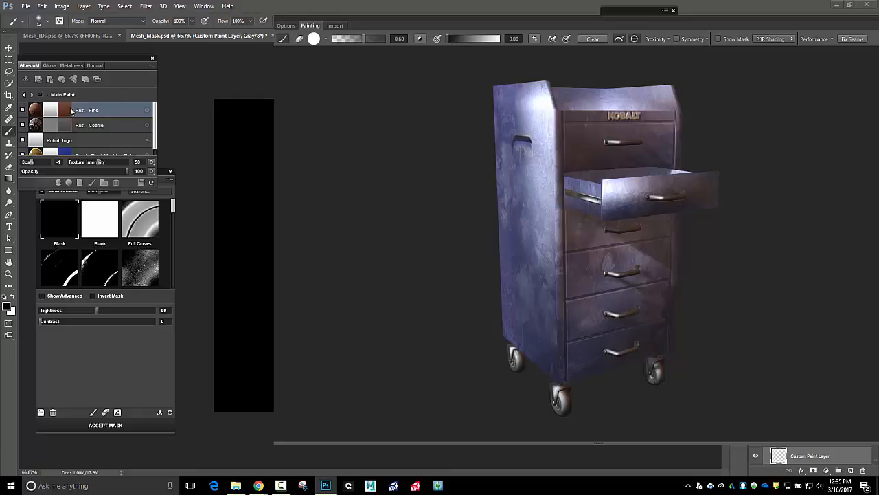
{"action": "double_click", "coordinate": [70, 111]}
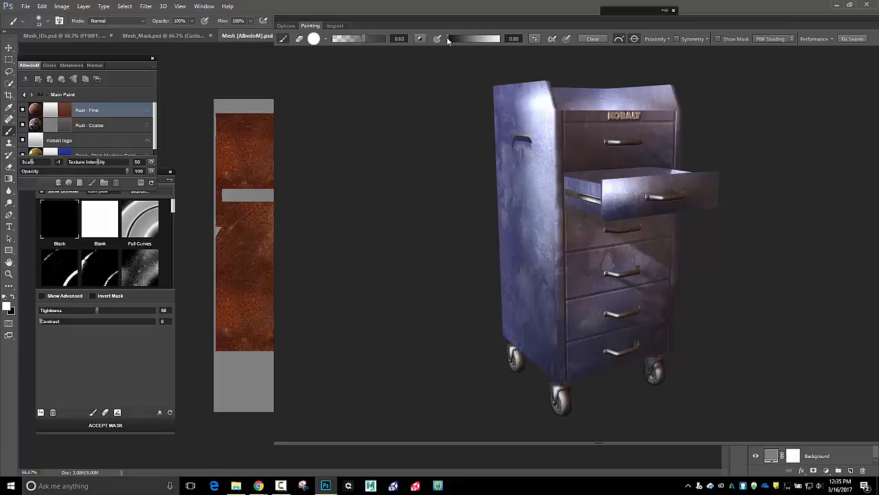
{"action": "left_click_drag", "start_coordinate": [447, 40], "coordinate": [464, 43]}
{"action": "mouse_move", "coordinate": [482, 41]}
{"action": "left_mouse_down"}
{"action": "mouse_move", "coordinate": [449, 38]}
{"action": "mouse_move", "coordinate": [469, 39]}
{"action": "left_mouse_up"}
{"action": "left_click_drag", "start_coordinate": [497, 39], "coordinate": [495, 39]}
- Choose a dense speckled brush tip from the last row of the Decay brush category
{"action": "left_click", "coordinate": [325, 38]}
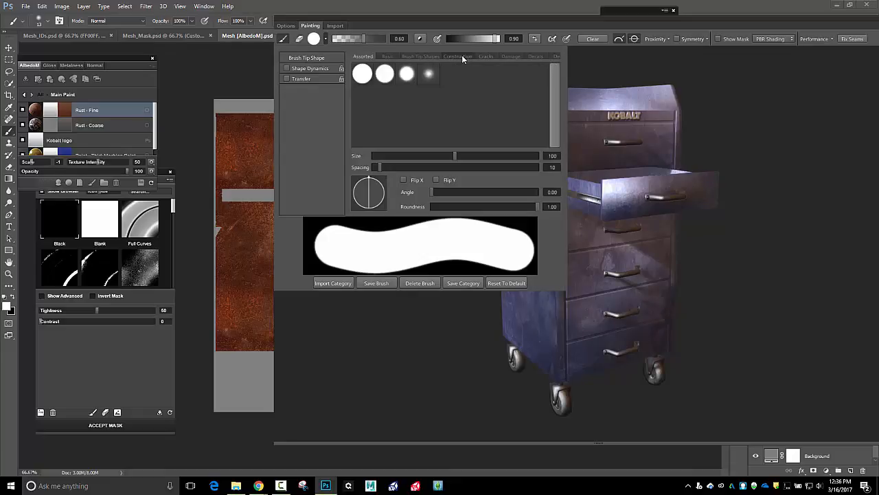
{"action": "mouse_move", "coordinate": [462, 55]}
{"action": "left_mouse_down"}
{"action": "mouse_move", "coordinate": [365, 53]}
{"action": "mouse_move", "coordinate": [504, 54]}
{"action": "mouse_move", "coordinate": [212, 64]}
{"action": "mouse_move", "coordinate": [338, 62]}
{"action": "left_mouse_up"}
{"action": "left_click", "coordinate": [437, 56]}
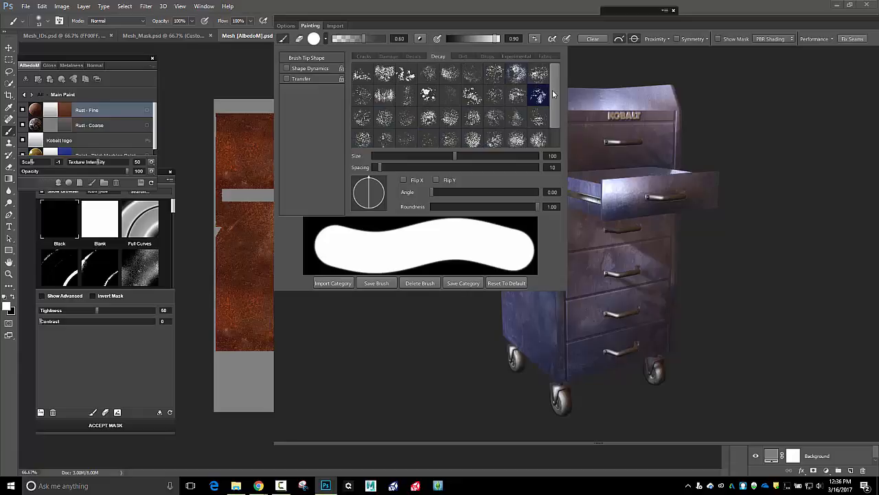
{"action": "left_click_drag", "start_coordinate": [553, 93], "coordinate": [557, 134]}
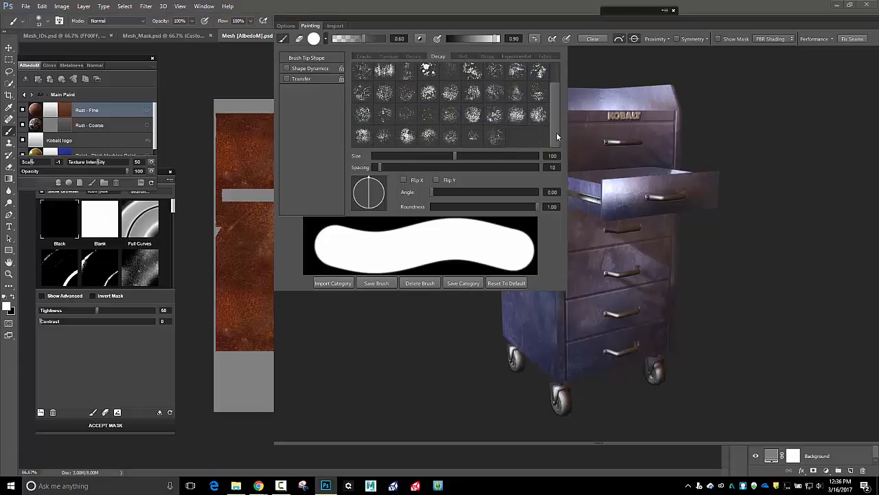
{"action": "left_click", "coordinate": [407, 136]}
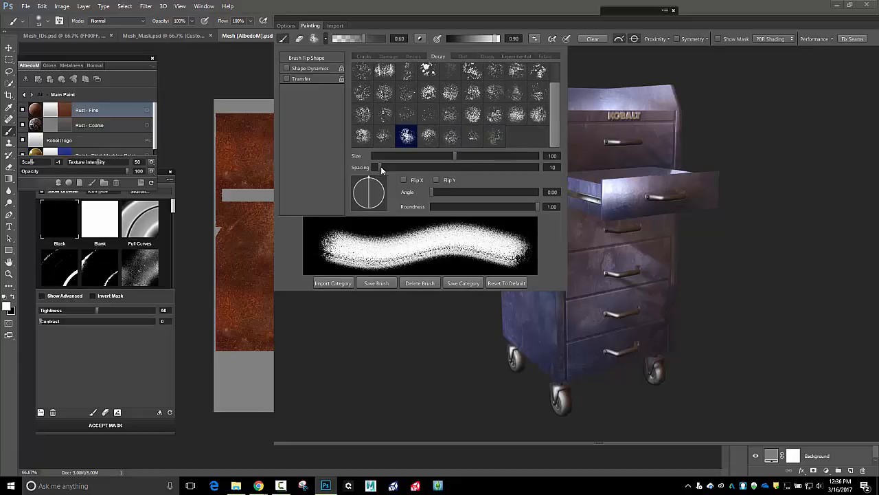
- Set the decay brush's spacing to 9, with angle 0.00 and roundness 1.00, and close the brush settings
{"action": "left_click_drag", "start_coordinate": [379, 168], "coordinate": [464, 168]}
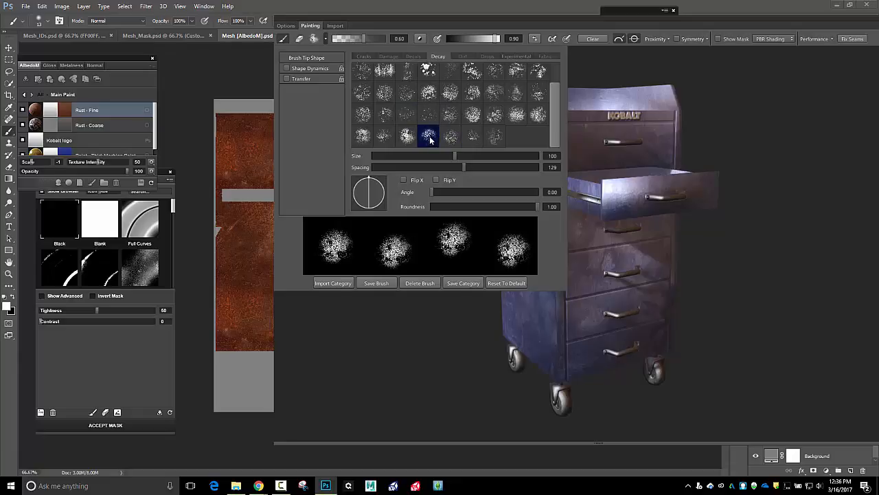
{"action": "left_click_drag", "start_coordinate": [465, 167], "coordinate": [385, 172]}
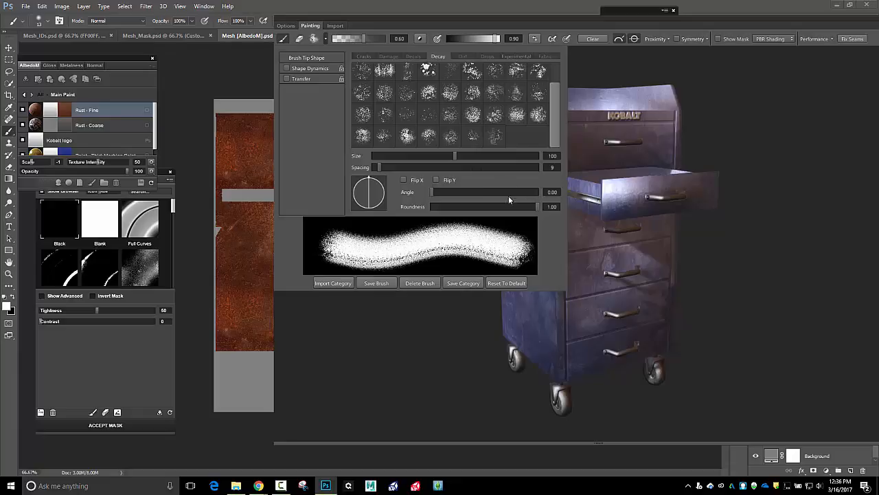
{"action": "mouse_move", "coordinate": [435, 193]}
{"action": "left_mouse_down"}
{"action": "mouse_move", "coordinate": [477, 192]}
{"action": "mouse_move", "coordinate": [426, 195]}
{"action": "left_mouse_up"}
{"action": "mouse_move", "coordinate": [536, 206]}
{"action": "left_mouse_down"}
{"action": "mouse_move", "coordinate": [449, 207]}
{"action": "mouse_move", "coordinate": [541, 207]}
{"action": "left_mouse_up"}
{"action": "left_click", "coordinate": [624, 22]}
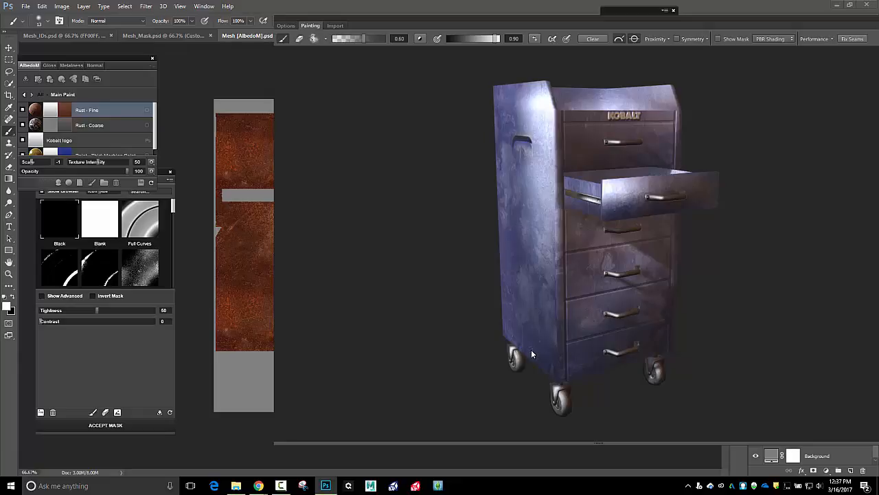
- Enlarge the brush and paint fine rust onto the toolbox's lower corner above the nearest wheel, covering the side panel and drawer edge
{"action": "key", "text": "]"}
{"action": "key", "text": "]"}
{"action": "key", "text": "]"}
{"action": "left_click_drag", "start_coordinate": [464, 396], "coordinate": [528, 396]}
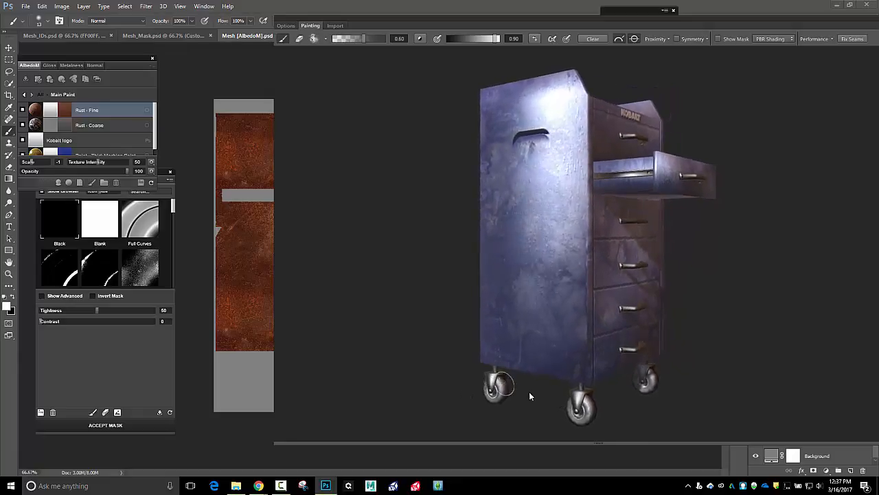
{"action": "scroll", "coordinate": [528, 392], "scroll_direction": "up", "scroll_amount": 4}
{"action": "scroll", "coordinate": [739, 371], "scroll_direction": "up", "scroll_amount": 2}
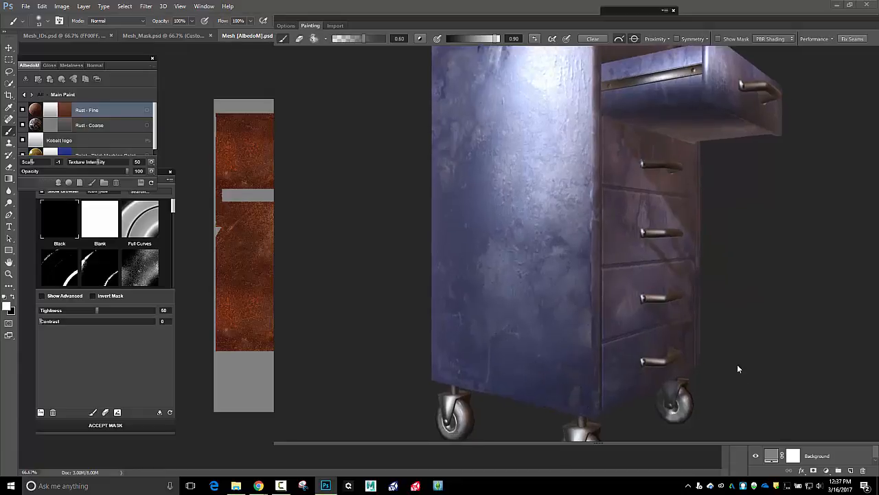
{"action": "left_click_drag", "start_coordinate": [738, 369], "coordinate": [721, 341]}
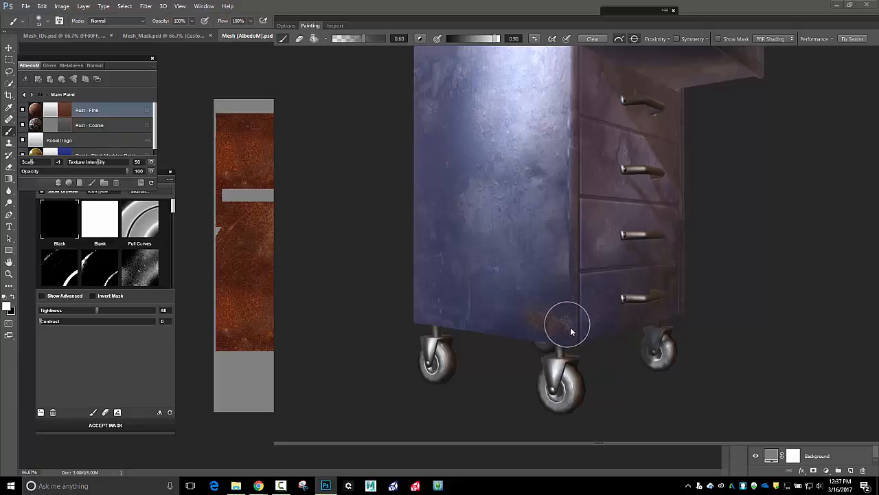
{"action": "mouse_move", "coordinate": [571, 338]}
{"action": "left_mouse_down"}
{"action": "mouse_move", "coordinate": [568, 264]}
{"action": "mouse_move", "coordinate": [571, 339]}
{"action": "left_mouse_up"}
{"action": "mouse_move", "coordinate": [539, 309]}
{"action": "left_mouse_down"}
{"action": "mouse_move", "coordinate": [563, 319]}
{"action": "mouse_move", "coordinate": [527, 336]}
{"action": "mouse_move", "coordinate": [567, 345]}
{"action": "left_mouse_up"}
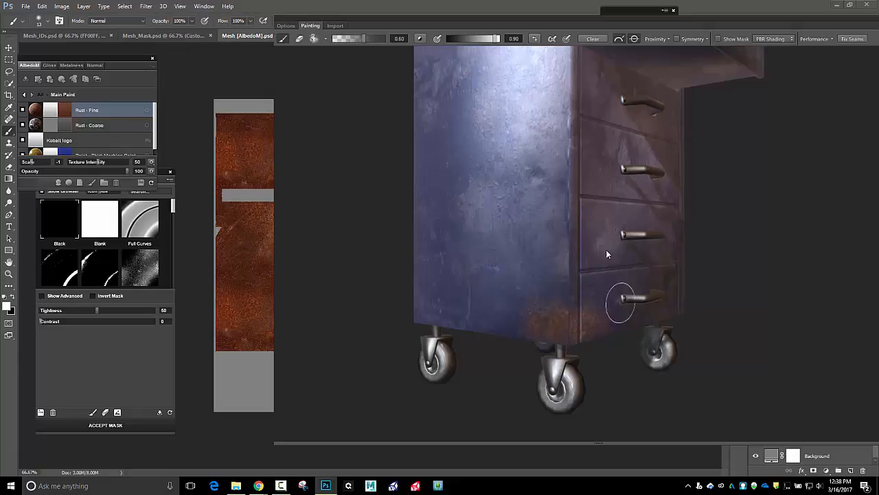
- Set the mask paint's grayscale value to 0.00 and paint over the fine rust patch on the toolbox's lower corner
{"action": "mouse_move", "coordinate": [496, 40]}
{"action": "left_mouse_down"}
{"action": "mouse_move", "coordinate": [453, 46]}
{"action": "mouse_move", "coordinate": [441, 60]}
{"action": "left_mouse_up"}
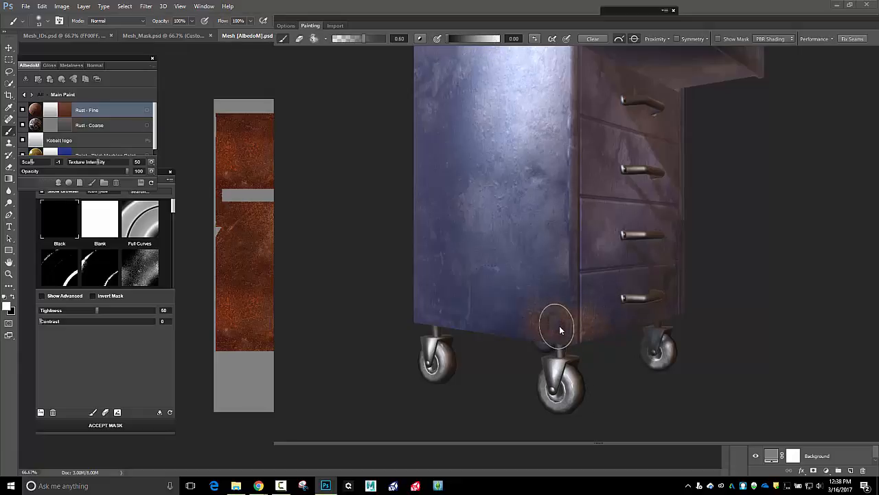
{"action": "mouse_move", "coordinate": [560, 331]}
{"action": "left_mouse_down"}
{"action": "mouse_move", "coordinate": [552, 333]}
{"action": "mouse_move", "coordinate": [642, 336]}
{"action": "left_mouse_up"}
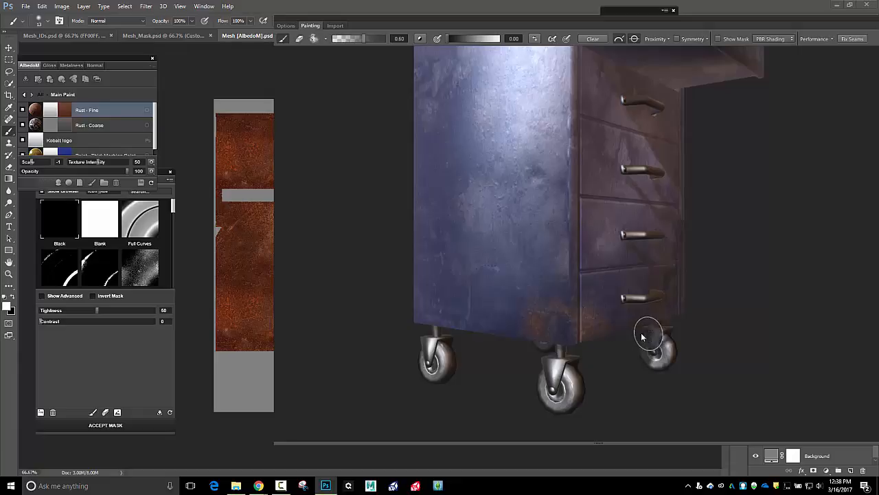
{"action": "left_click", "coordinate": [557, 323]}
- Set the grayscale value to 0.87 and repaint fine rust on the lower corner, also with a reduced brush opacity
{"action": "left_click_drag", "start_coordinate": [450, 39], "coordinate": [494, 44]}
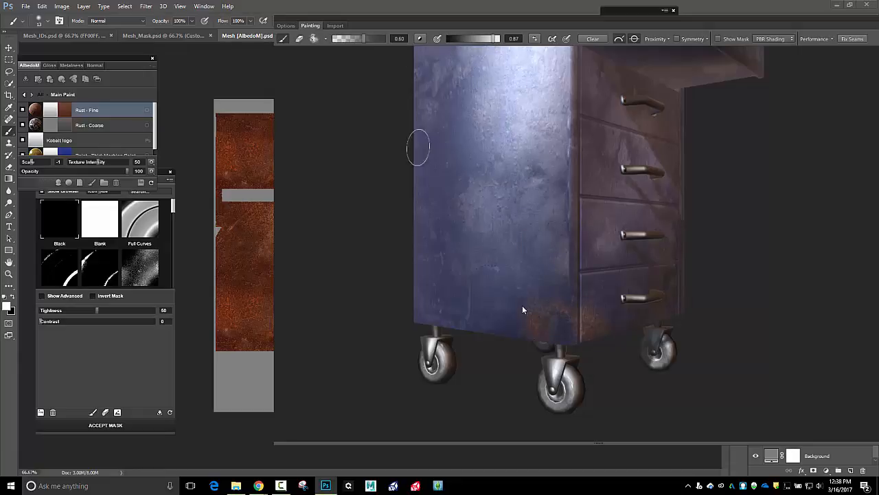
{"action": "mouse_move", "coordinate": [522, 310]}
{"action": "left_mouse_down"}
{"action": "mouse_move", "coordinate": [561, 322]}
{"action": "mouse_move", "coordinate": [563, 332]}
{"action": "left_mouse_up"}
{"action": "left_click_drag", "start_coordinate": [365, 38], "coordinate": [329, 38]}
{"action": "mouse_move", "coordinate": [563, 330]}
{"action": "left_mouse_down"}
{"action": "mouse_move", "coordinate": [577, 339]}
{"action": "mouse_move", "coordinate": [558, 327]}
{"action": "left_mouse_up"}
- Try full brush opacity, settle on 0.68, and build up the fine rust across the lower corner and bottom drawer edge
{"action": "left_click_drag", "start_coordinate": [382, 42], "coordinate": [404, 40]}
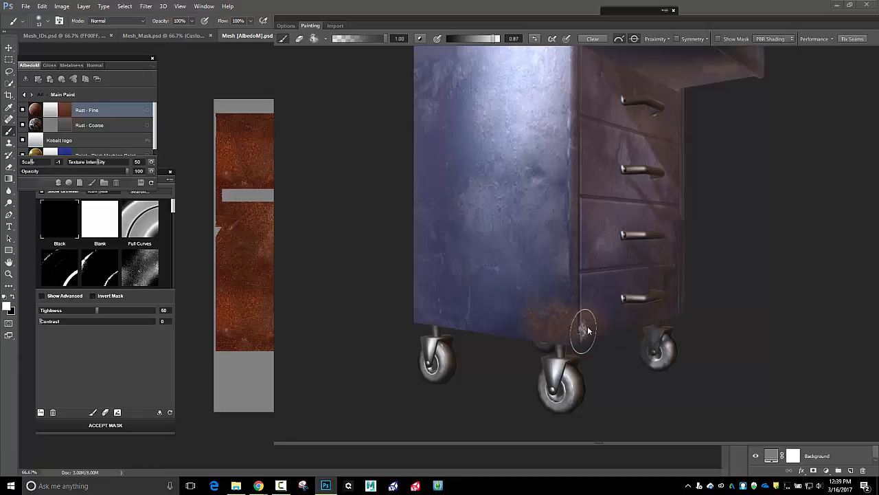
{"action": "scroll", "coordinate": [601, 332], "scroll_direction": "up", "scroll_amount": 1}
{"action": "scroll", "coordinate": [600, 325], "scroll_direction": "up", "scroll_amount": 2}
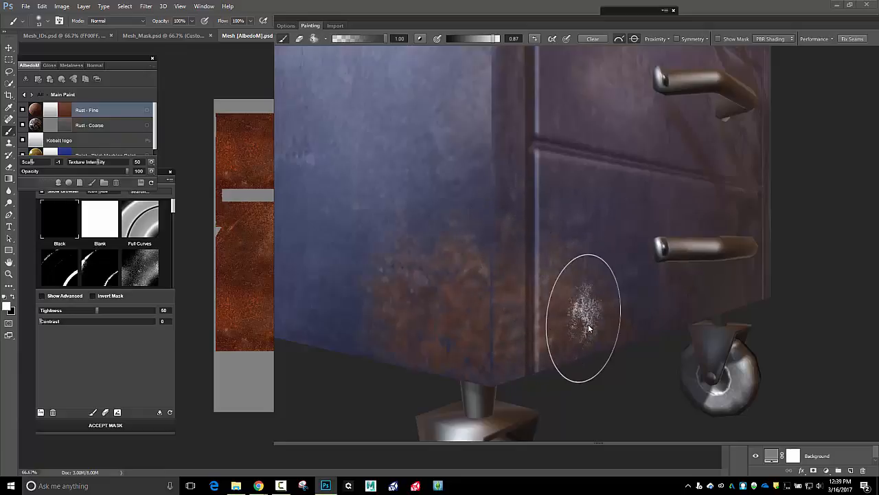
{"action": "left_click_drag", "start_coordinate": [388, 39], "coordinate": [369, 39]}
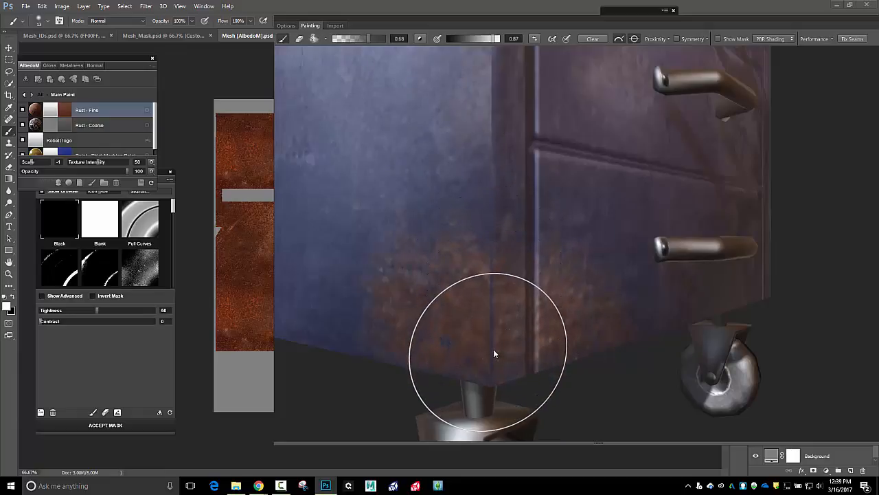
{"action": "scroll", "coordinate": [568, 289], "scroll_direction": "down", "scroll_amount": 5}
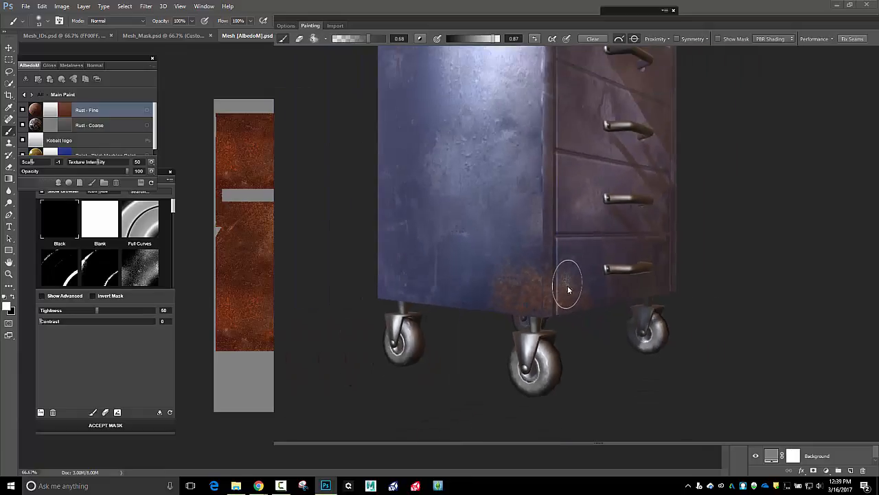
- Paint fine rust around the corner above the front wheel, extending it onto the underside, the bottom drawer and along the side panel's lower edge
{"action": "left_click_drag", "start_coordinate": [711, 297], "coordinate": [561, 246]}
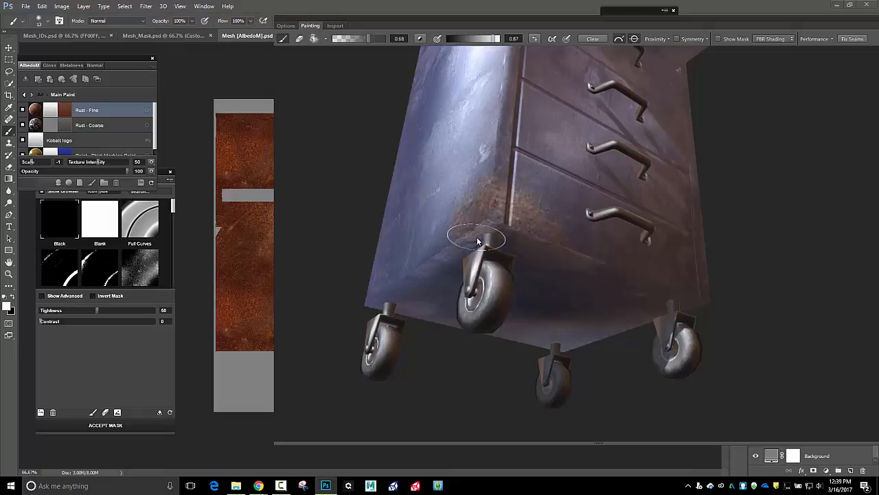
{"action": "left_click_drag", "start_coordinate": [563, 259], "coordinate": [594, 300]}
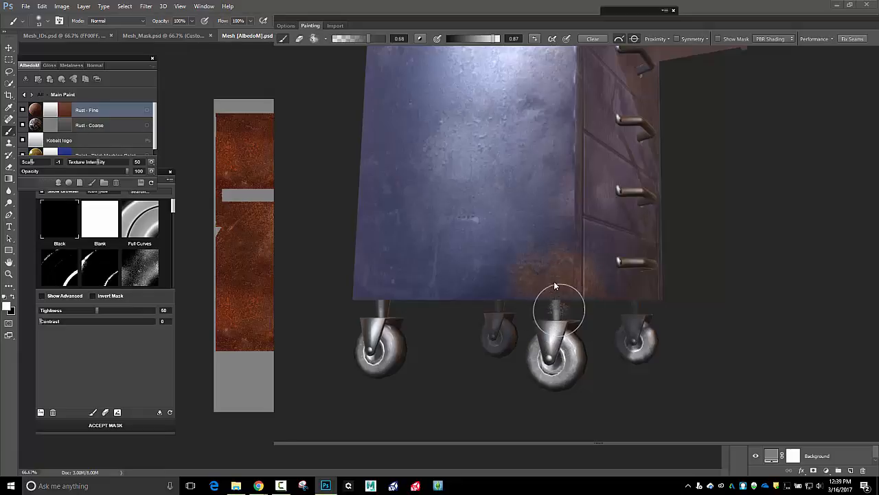
{"action": "left_click_drag", "start_coordinate": [607, 346], "coordinate": [565, 274]}
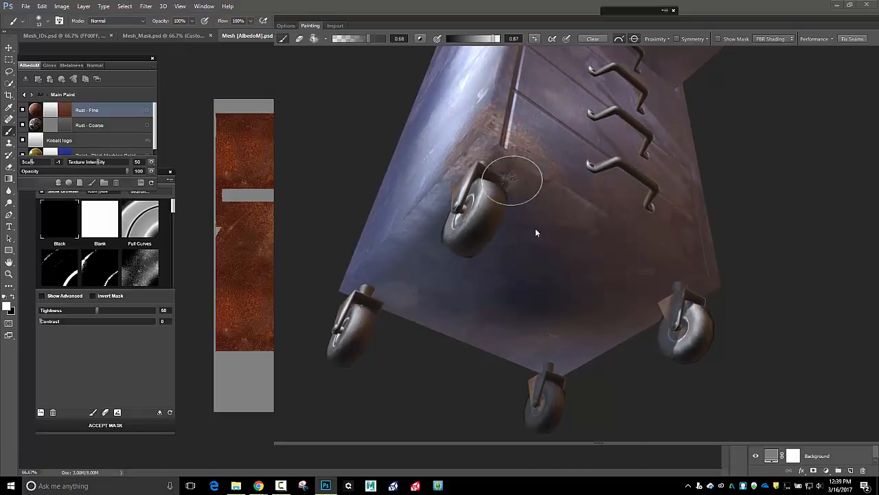
{"action": "mouse_move", "coordinate": [537, 232]}
{"action": "left_mouse_down"}
{"action": "mouse_move", "coordinate": [575, 261]}
{"action": "mouse_move", "coordinate": [559, 278]}
{"action": "mouse_move", "coordinate": [510, 285]}
{"action": "mouse_move", "coordinate": [466, 274]}
{"action": "mouse_move", "coordinate": [522, 297]}
{"action": "left_mouse_up"}
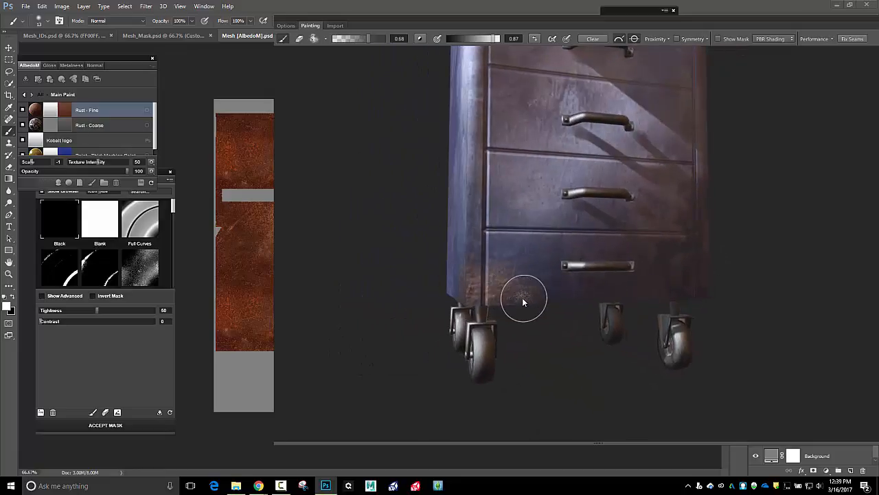
{"action": "left_click_drag", "start_coordinate": [548, 323], "coordinate": [604, 314]}
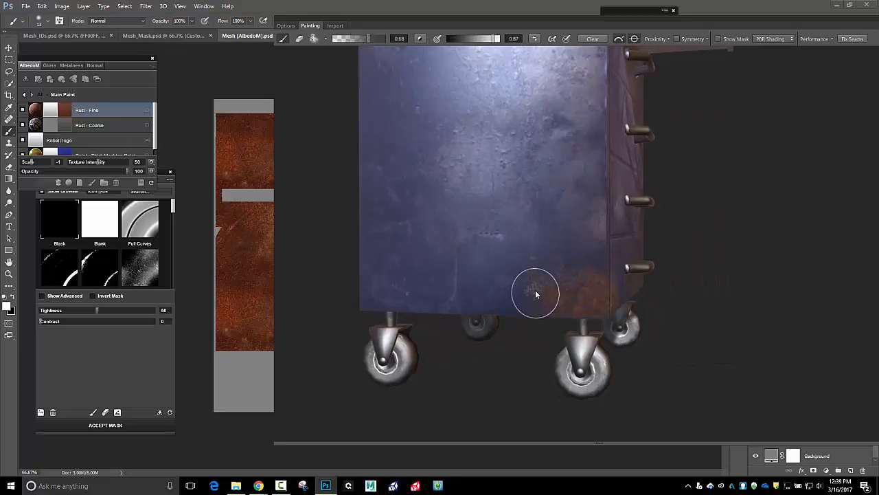
{"action": "mouse_move", "coordinate": [537, 294]}
{"action": "left_mouse_down"}
{"action": "mouse_move", "coordinate": [516, 283]}
{"action": "mouse_move", "coordinate": [537, 315]}
{"action": "left_mouse_up"}
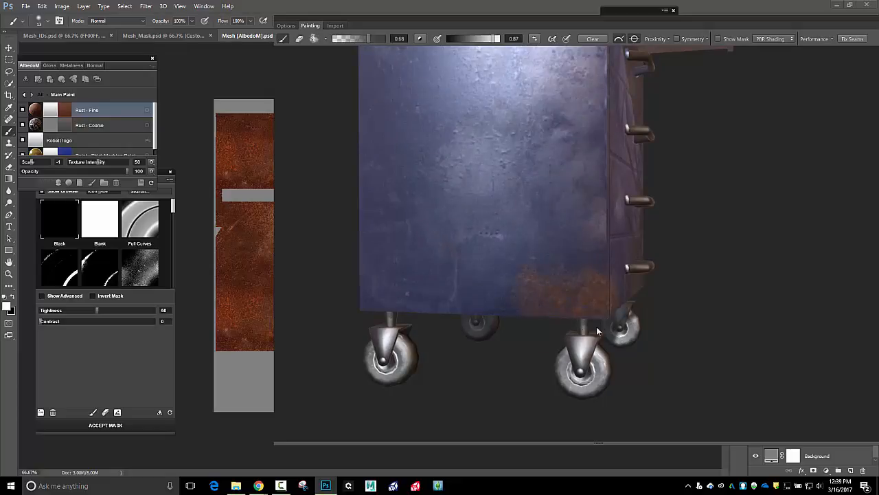
{"action": "left_click_drag", "start_coordinate": [658, 351], "coordinate": [689, 247]}
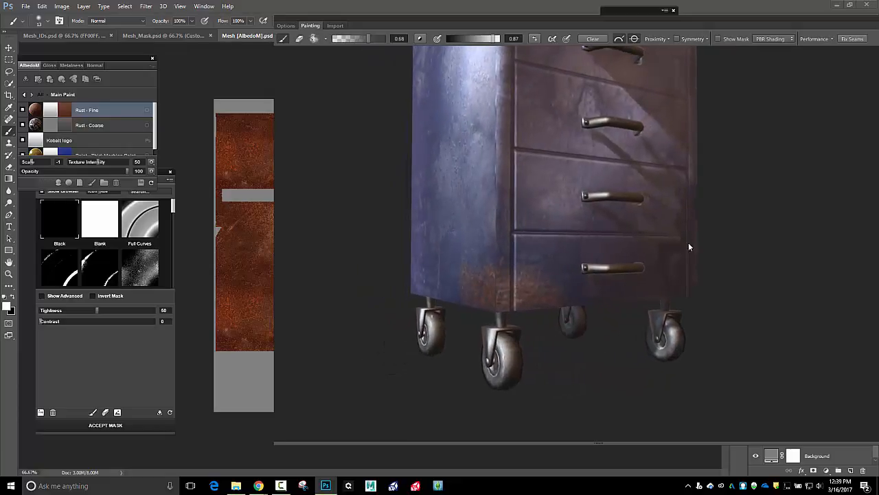
- Accept the painted mask of the Rust - Fine layer and bring the whole toolbox into view in the 3D previewer
{"action": "mouse_move", "coordinate": [783, 18]}
{"action": "left_mouse_down"}
{"action": "mouse_move", "coordinate": [742, 19]}
{"action": "mouse_move", "coordinate": [758, 19]}
{"action": "left_mouse_up"}
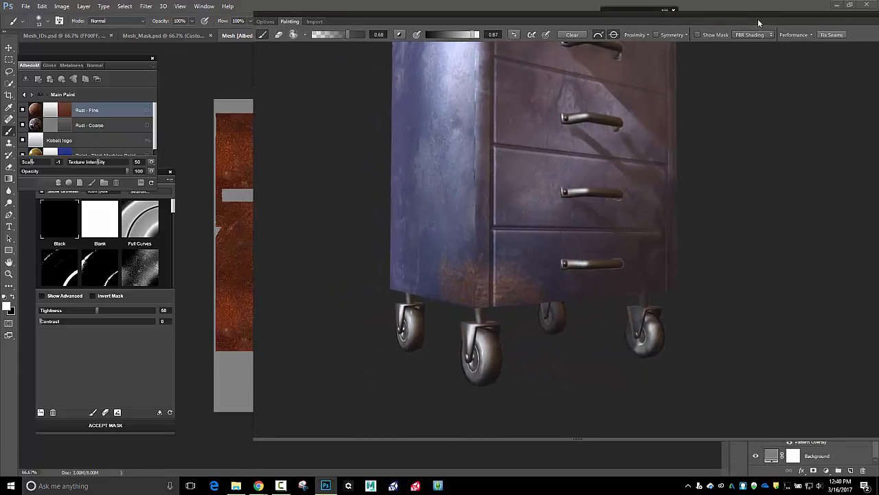
{"action": "left_click", "coordinate": [170, 173]}
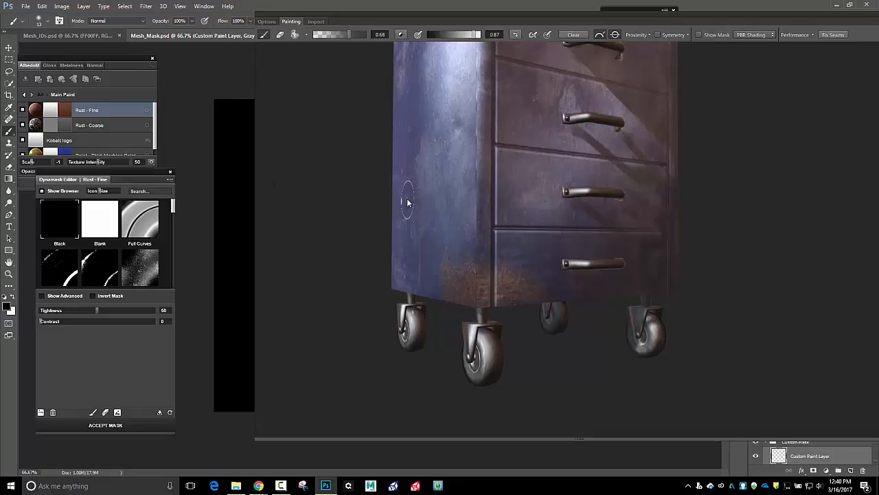
{"action": "left_click", "coordinate": [87, 426]}
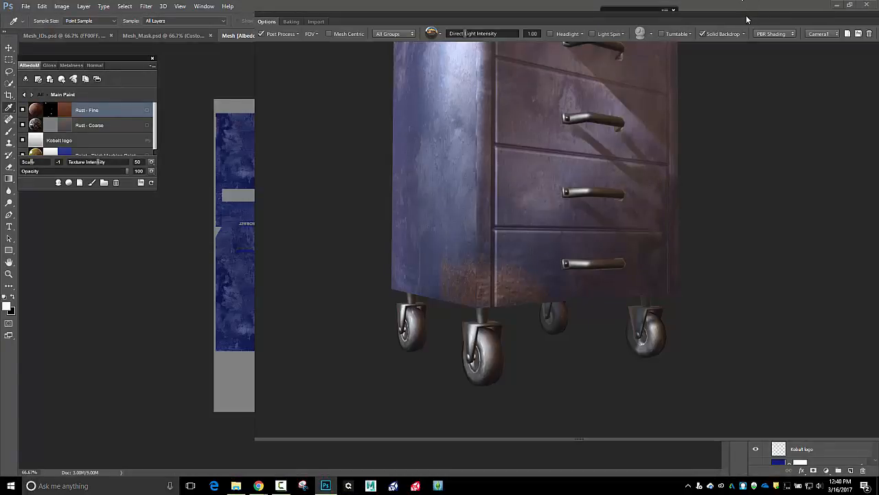
{"action": "left_click_drag", "start_coordinate": [746, 15], "coordinate": [760, 73]}
{"action": "left_click_drag", "start_coordinate": [663, 256], "coordinate": [707, 309]}
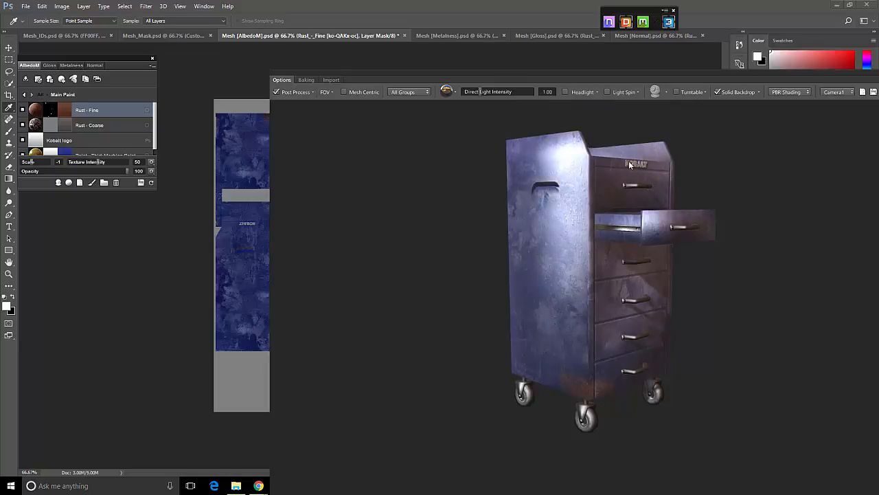
- Move the 3D previewer off the texture and switch to File Explorer to open the toolbox project's Decals folder
{"action": "left_click_drag", "start_coordinate": [615, 74], "coordinate": [878, 42]}
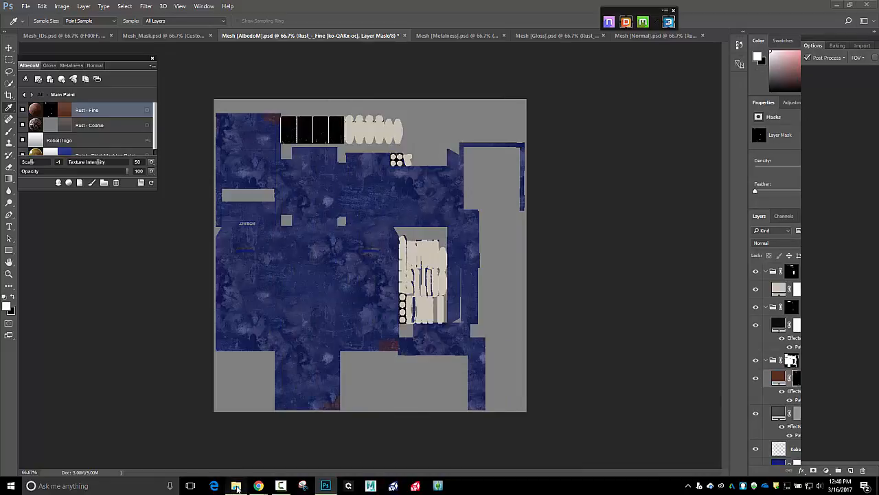
{"action": "left_click", "coordinate": [236, 485]}
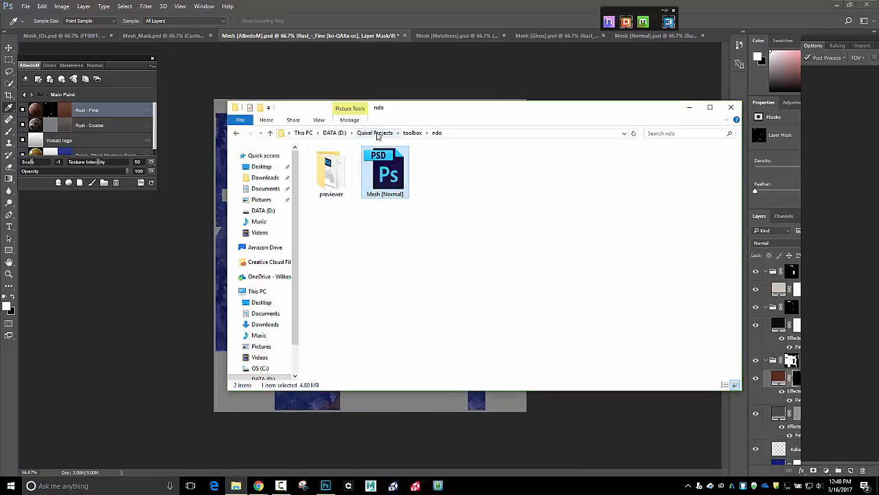
{"action": "left_click", "coordinate": [411, 133]}
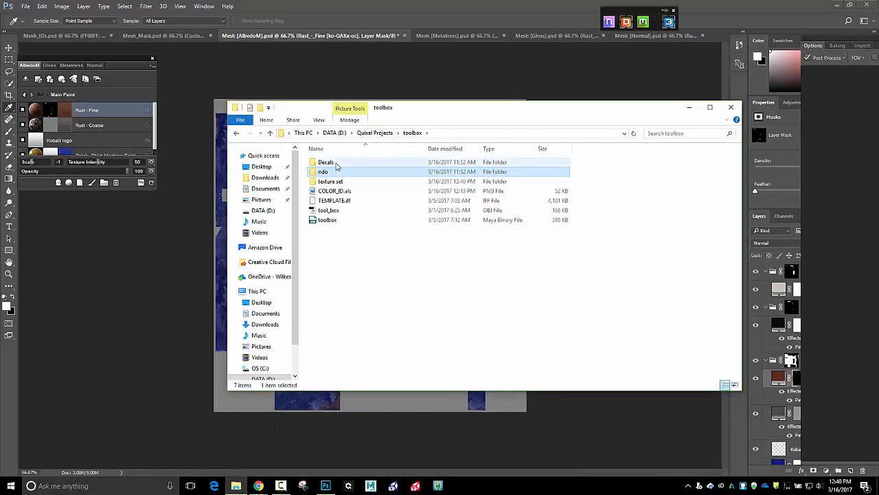
{"action": "double_click", "coordinate": [420, 162]}
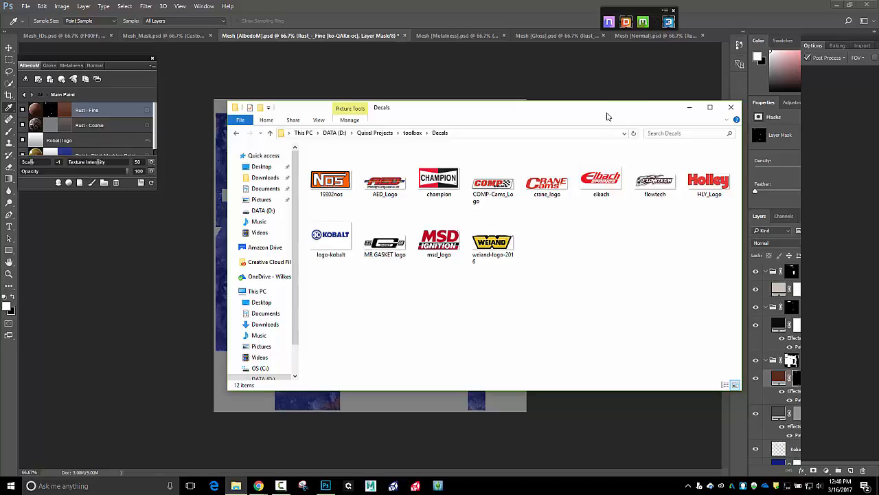
- Place the AED_Logo image from the Decals folder onto the albedo texture in Photoshop and commit the placement
{"action": "left_click_drag", "start_coordinate": [613, 107], "coordinate": [732, 61]}
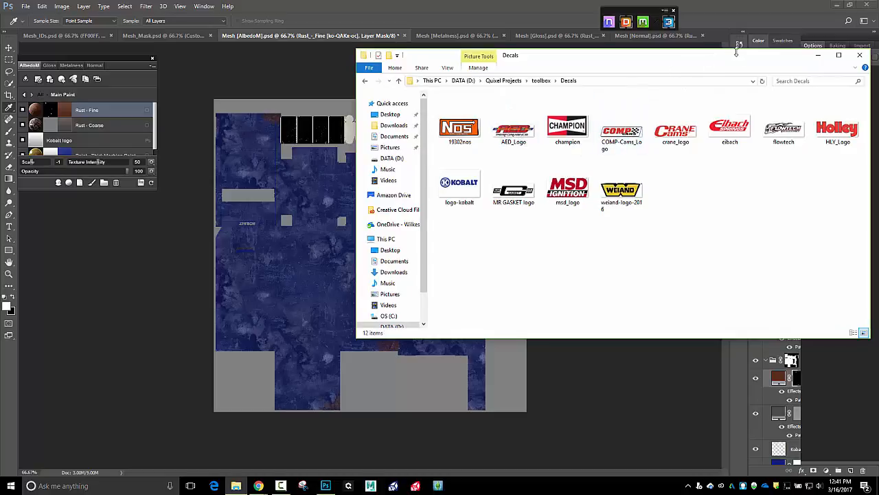
{"action": "left_click_drag", "start_coordinate": [725, 59], "coordinate": [810, 48]}
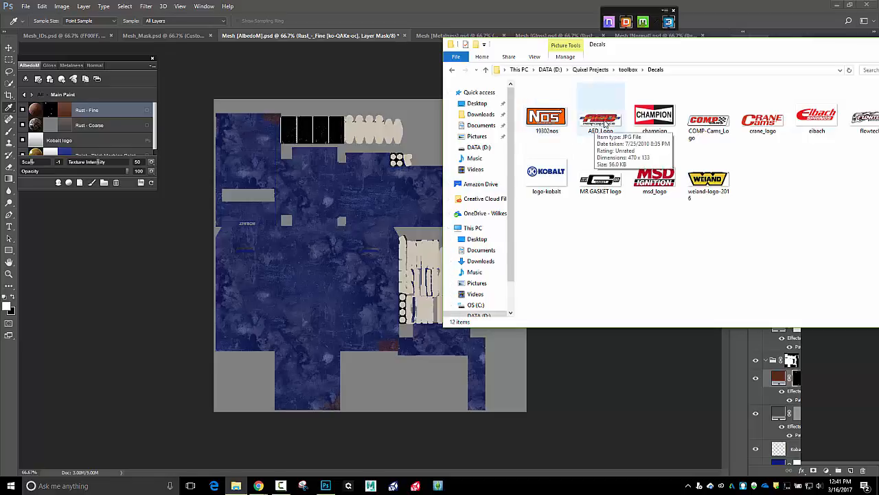
{"action": "left_click_drag", "start_coordinate": [599, 125], "coordinate": [405, 263]}
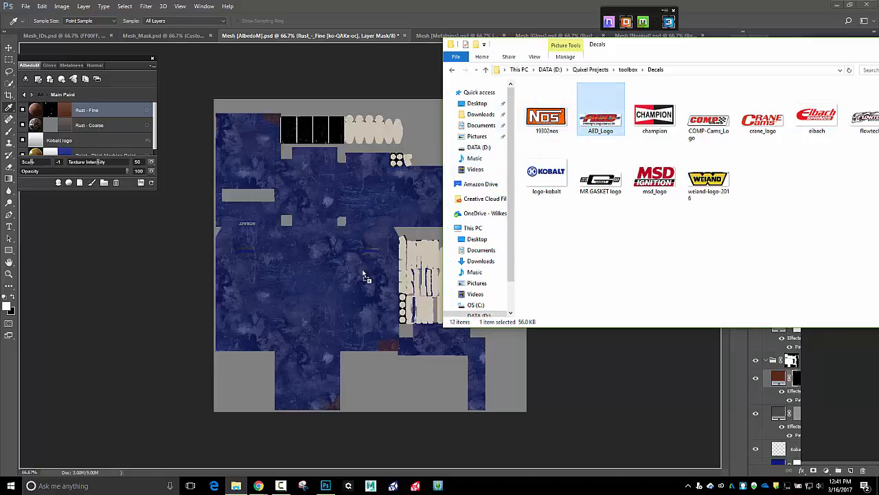
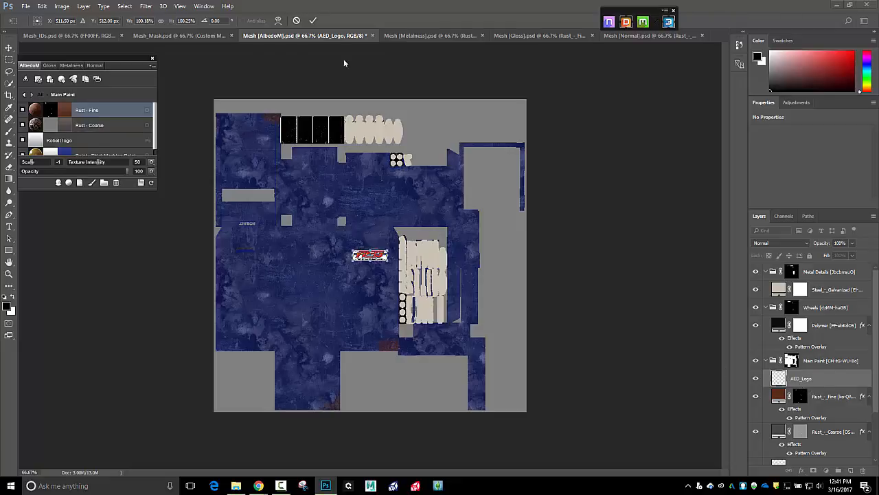
{"action": "left_click", "coordinate": [313, 20]}
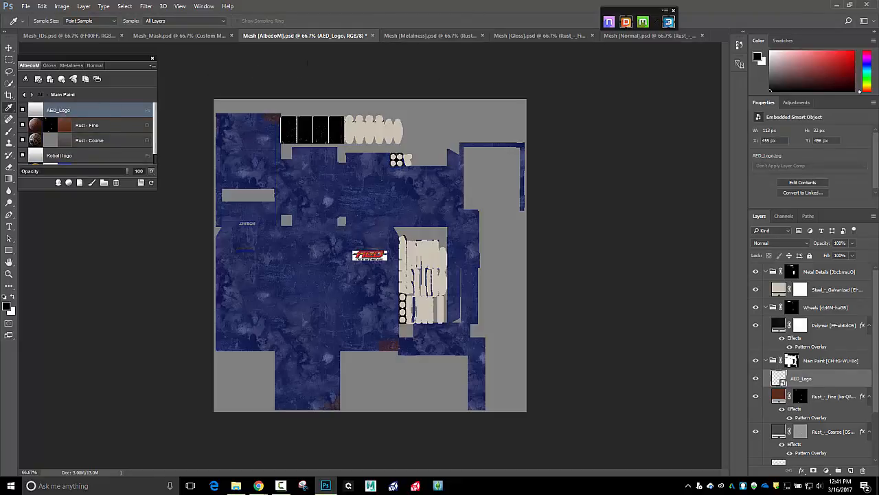
- Update the 3D preview with the AED logo, check the decal on the toolbox's side, and move the previewer off the texture
{"action": "left_click_drag", "start_coordinate": [878, 45], "coordinate": [522, 38]}
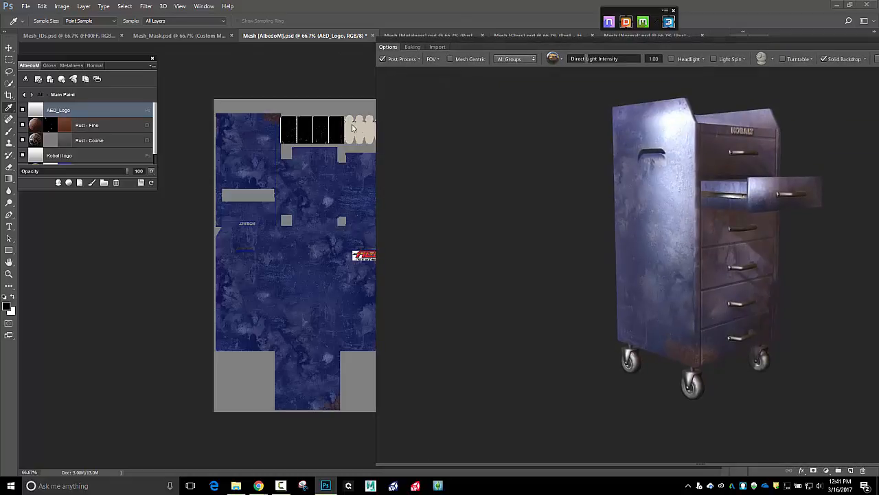
{"action": "left_click", "coordinate": [151, 184]}
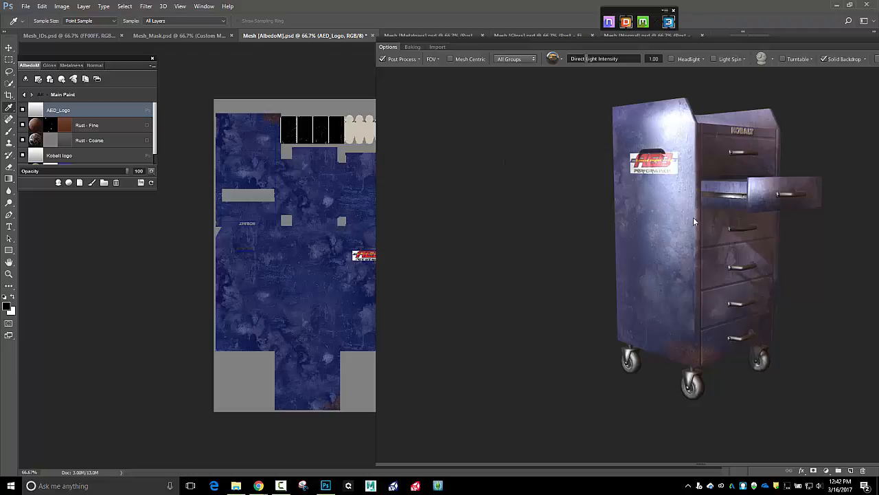
{"action": "left_click_drag", "start_coordinate": [747, 38], "coordinate": [872, 35]}
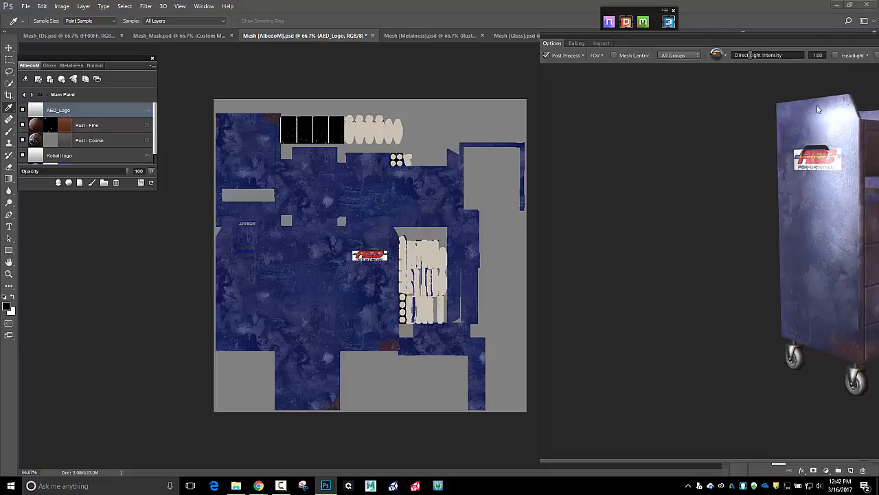
{"action": "left_click", "coordinate": [830, 35]}
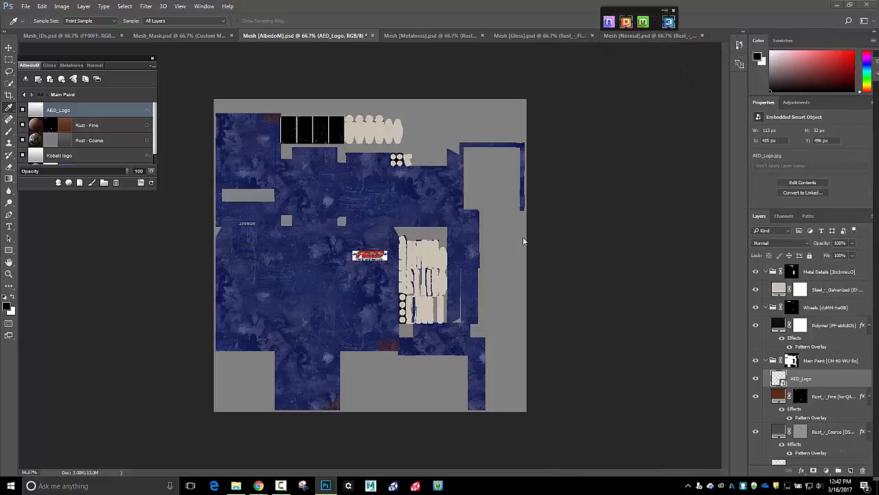
- Show the Move tool's transform controls and move the AED logo below the side handle recess, to about X 459 px, Y 548 px
{"action": "left_click", "coordinate": [10, 48]}
{"action": "left_click", "coordinate": [10, 48]}
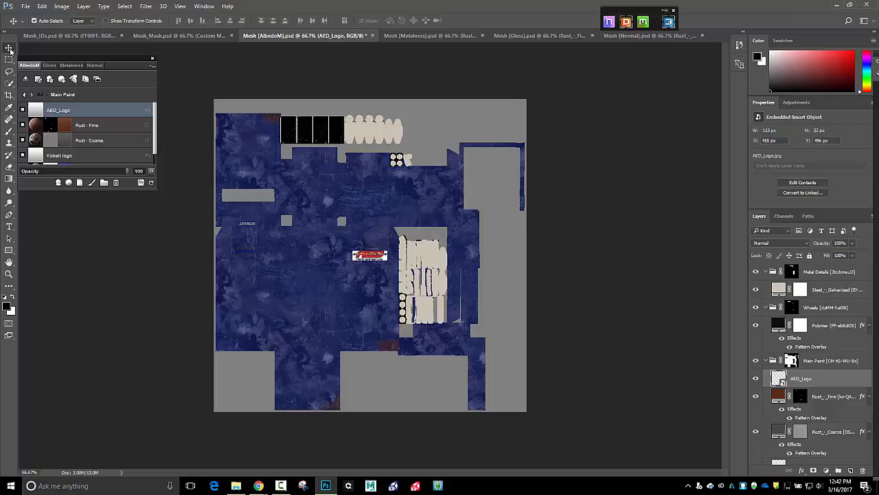
{"action": "left_click", "coordinate": [106, 22]}
{"action": "key", "text": "ctrl+plus"}
{"action": "key", "text": "ctrl+plus"}
{"action": "key", "text": "ctrl+plus"}
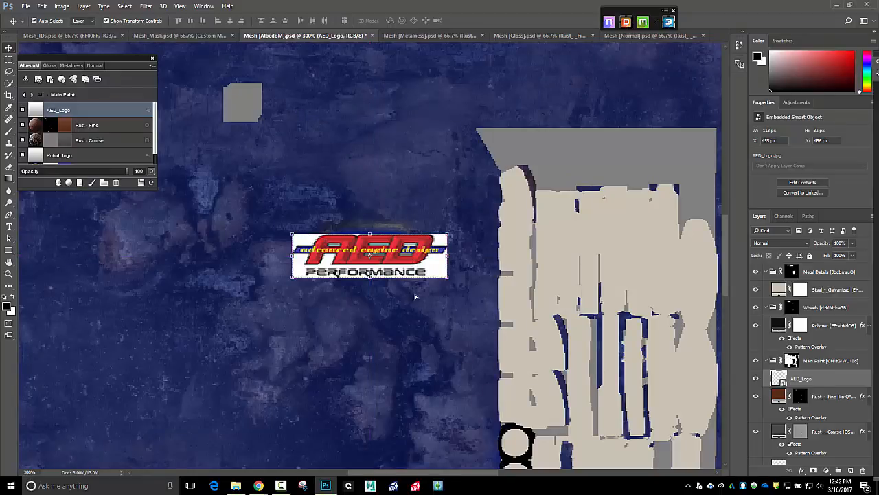
{"action": "left_click_drag", "start_coordinate": [415, 297], "coordinate": [415, 314]}
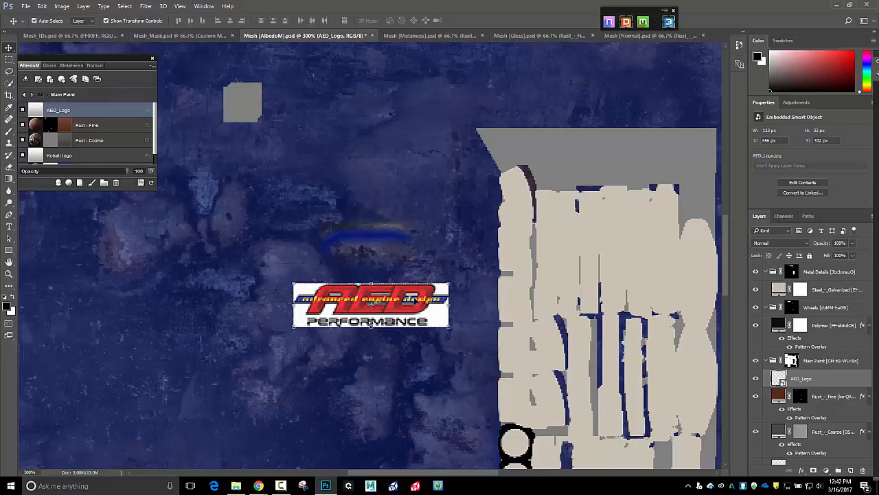
{"action": "left_click_drag", "start_coordinate": [417, 313], "coordinate": [375, 325]}
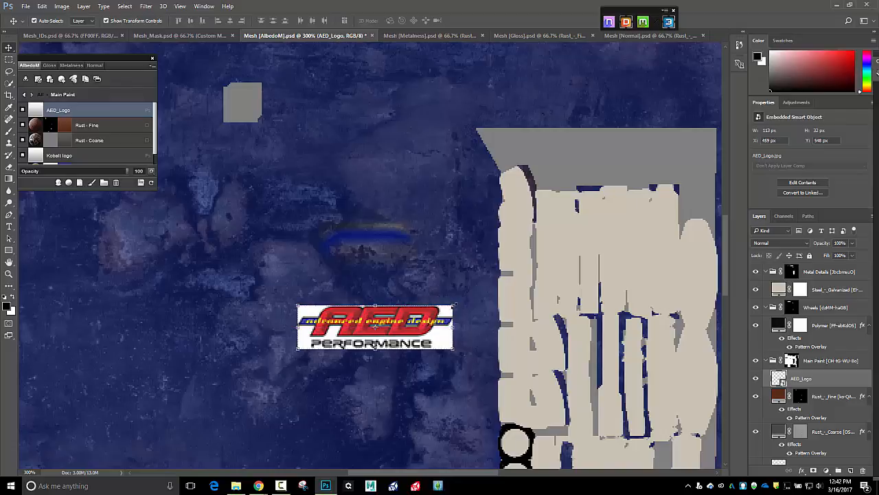
- Scale the AED logo down to about 73 × 21 px, place it at about X 468 px, Y 557 px, and commit the transform
{"action": "left_click_drag", "start_coordinate": [454, 304], "coordinate": [398, 321]}
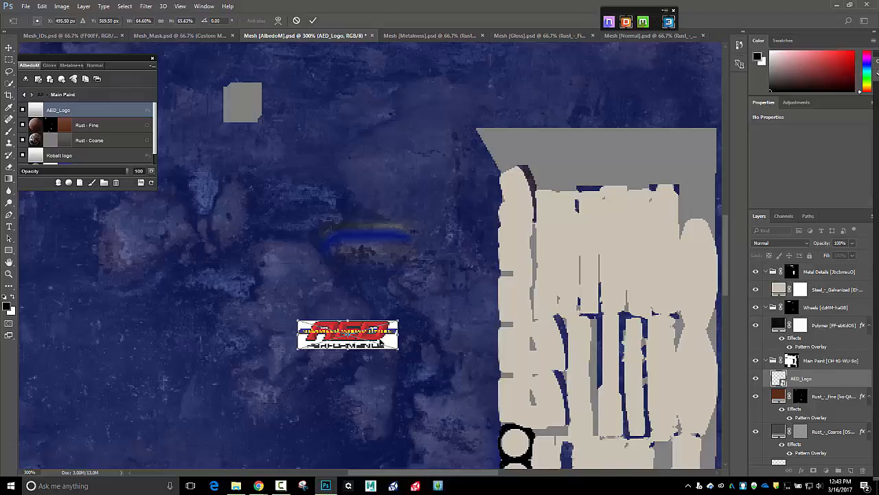
{"action": "left_click", "coordinate": [312, 20]}
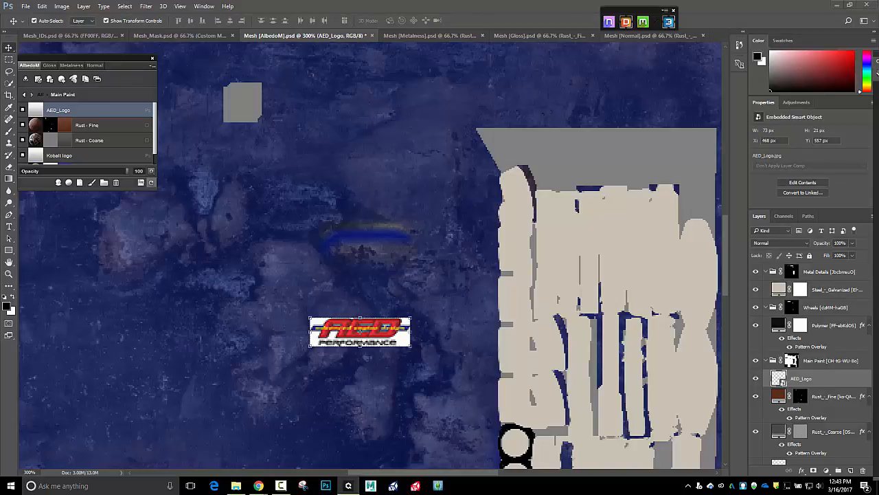
{"action": "key", "text": "i"}
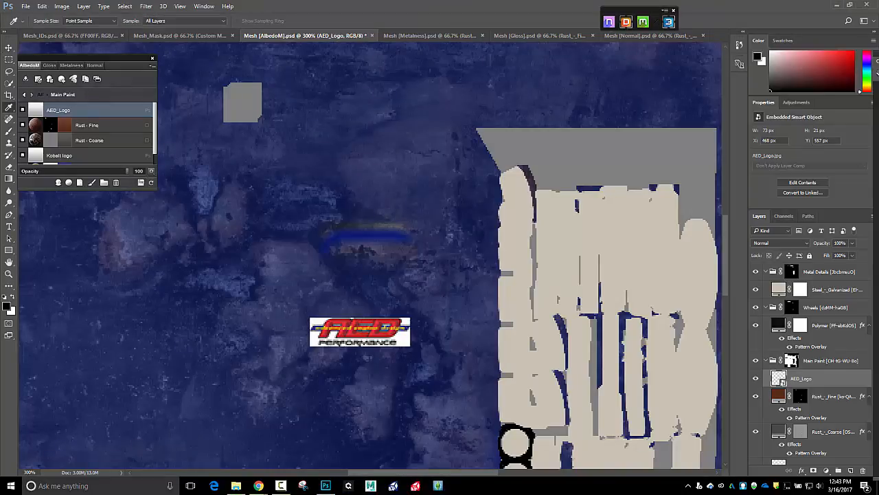
- Bring the 3D previewer into view, inspect the resized AED decal up close on the toolbox's side, and move the previewer off the texture
{"action": "left_click_drag", "start_coordinate": [878, 53], "coordinate": [570, 3]}
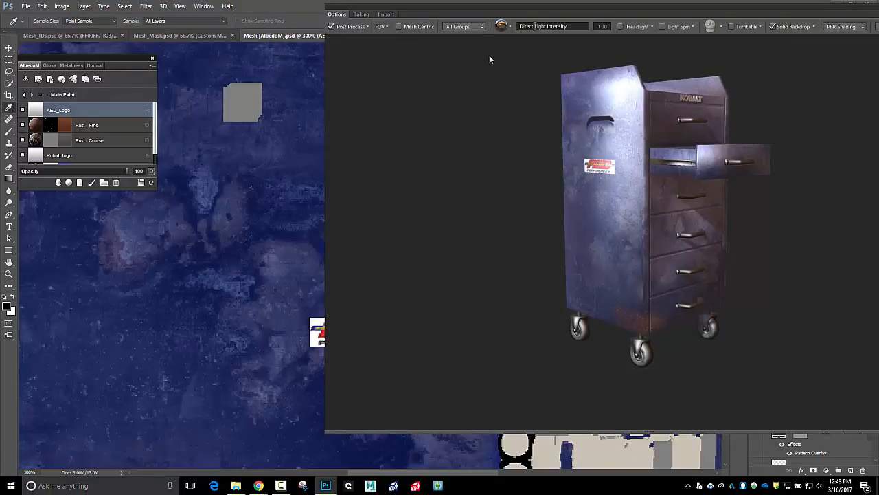
{"action": "scroll", "coordinate": [627, 178], "scroll_direction": "up", "scroll_amount": 5}
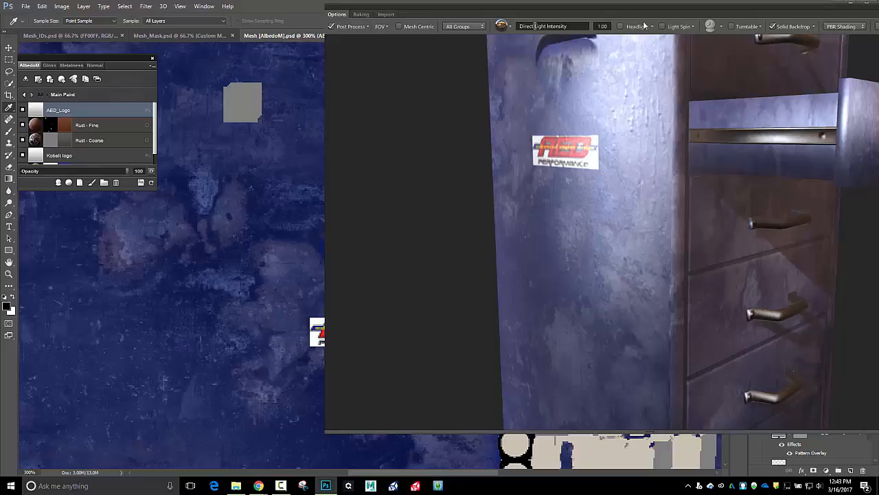
{"action": "left_click_drag", "start_coordinate": [641, 10], "coordinate": [800, 13]}
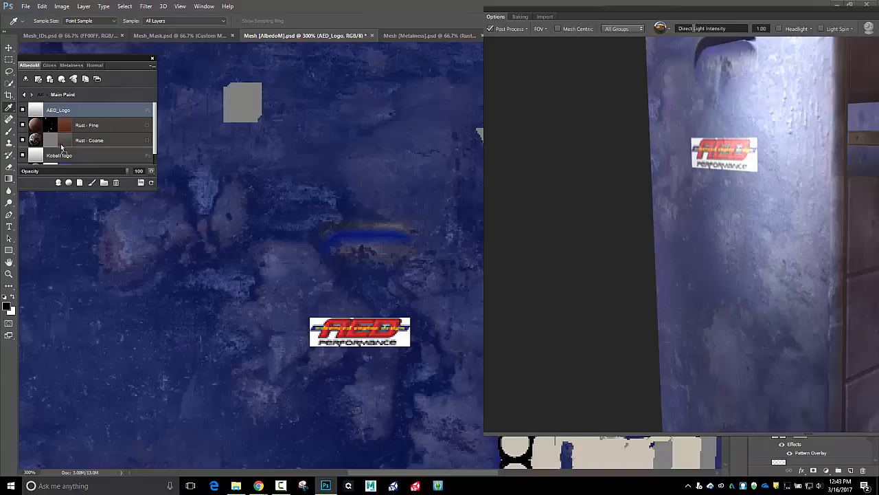
- Try stacking the Rust - Coarse layer above Rust - Fine, restore their order, and reselect the AED_Logo layer
{"action": "left_click_drag", "start_coordinate": [61, 150], "coordinate": [60, 151]}
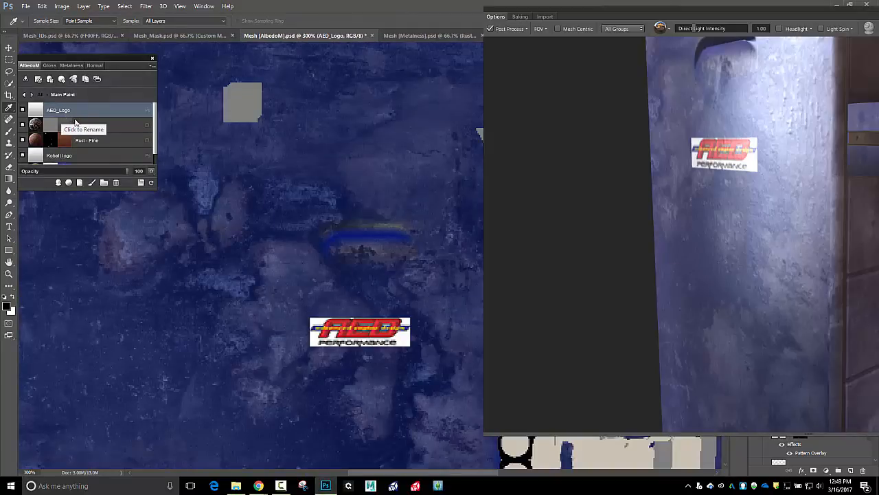
{"action": "left_click_drag", "start_coordinate": [79, 145], "coordinate": [78, 126]}
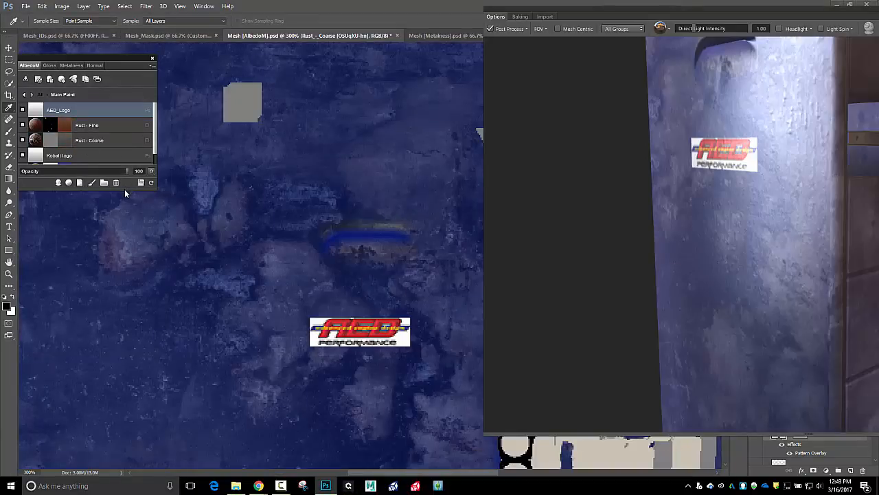
{"action": "left_click", "coordinate": [120, 140]}
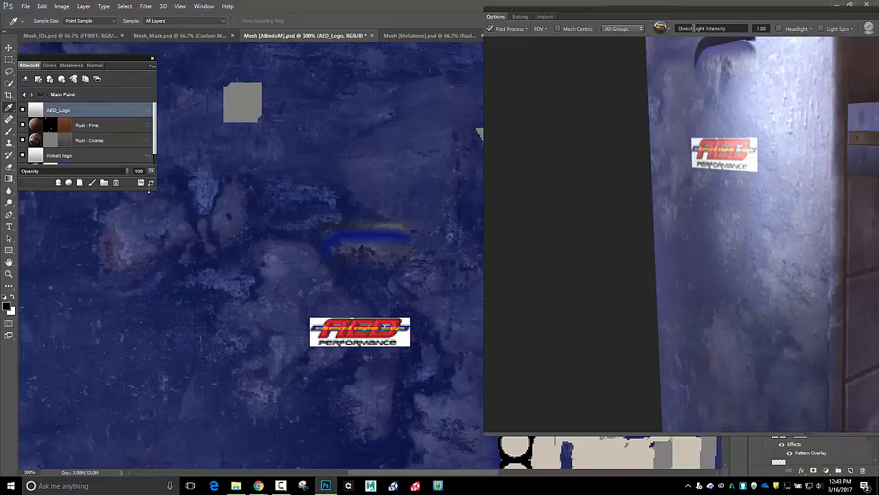
- Enlarge the DDO layer list and try the AED_Logo layer below the rust and Kobalt logo layers, returning it to the top
{"action": "mouse_move", "coordinate": [138, 201]}
{"action": "left_mouse_down"}
{"action": "mouse_move", "coordinate": [126, 242]}
{"action": "mouse_move", "coordinate": [134, 294]}
{"action": "mouse_move", "coordinate": [134, 285]}
{"action": "left_mouse_up"}
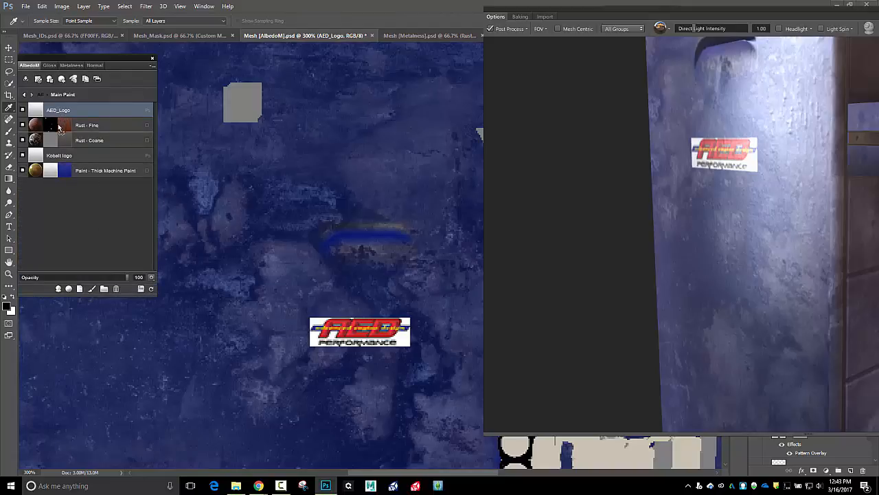
{"action": "left_click_drag", "start_coordinate": [59, 109], "coordinate": [58, 131]}
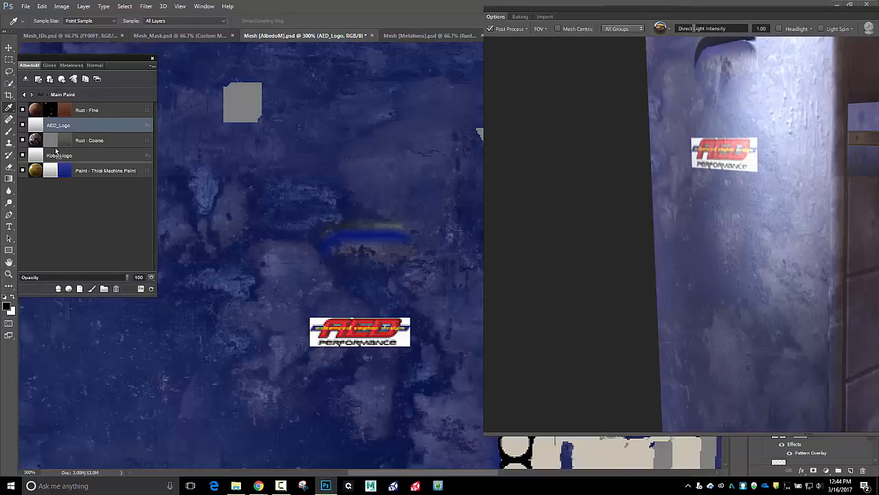
{"action": "left_click_drag", "start_coordinate": [55, 151], "coordinate": [58, 153]}
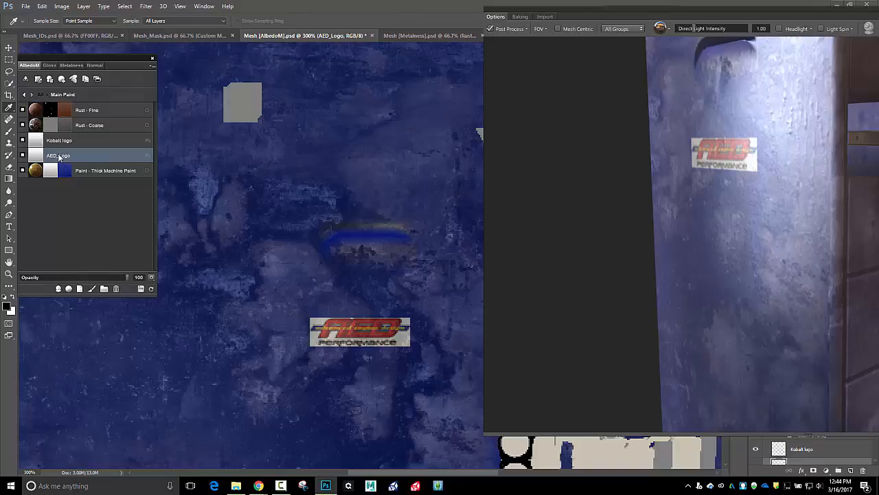
{"action": "left_click_drag", "start_coordinate": [59, 157], "coordinate": [86, 112]}
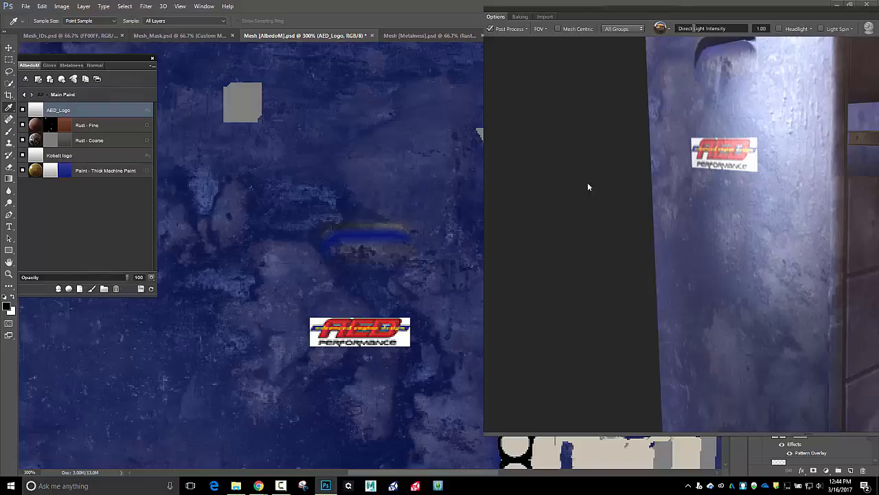
- Add the Oil - Accumulated Mechanical Grease material from the Basic Materials library as a new layer above the AED logo
{"action": "left_click", "coordinate": [69, 289]}
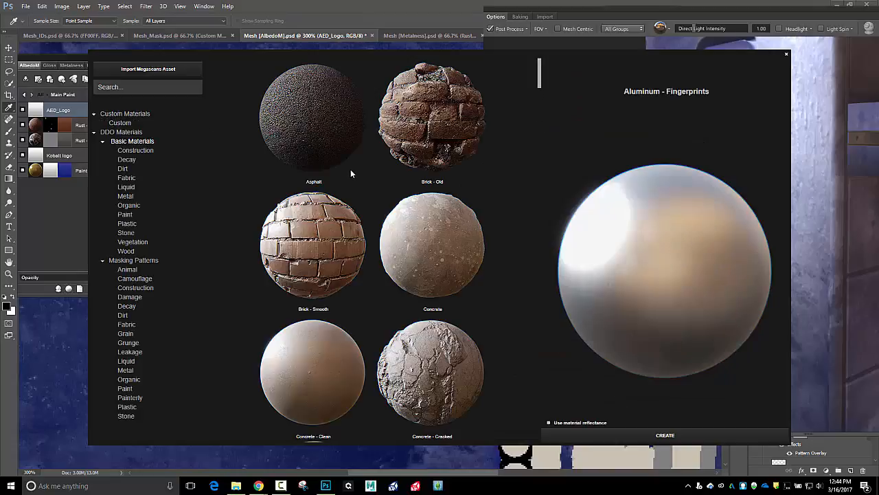
{"action": "scroll", "coordinate": [349, 169], "scroll_direction": "down", "scroll_amount": 3}
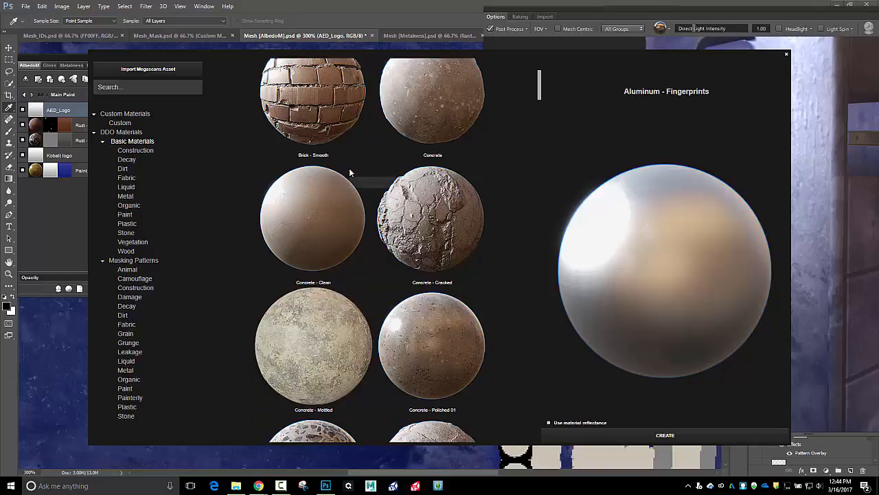
{"action": "scroll", "coordinate": [350, 173], "scroll_direction": "down", "scroll_amount": 3}
{"action": "scroll", "coordinate": [350, 173], "scroll_direction": "down", "scroll_amount": 2}
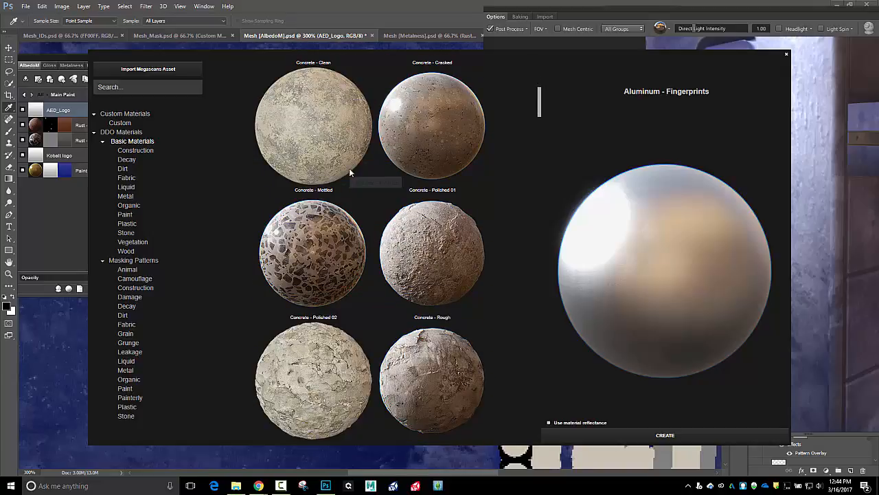
{"action": "scroll", "coordinate": [351, 172], "scroll_direction": "down", "scroll_amount": 2}
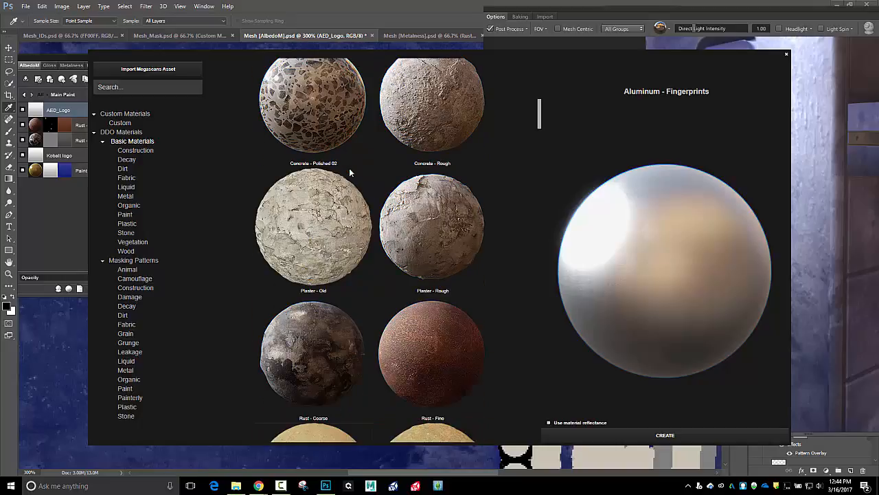
{"action": "scroll", "coordinate": [349, 172], "scroll_direction": "down", "scroll_amount": 3}
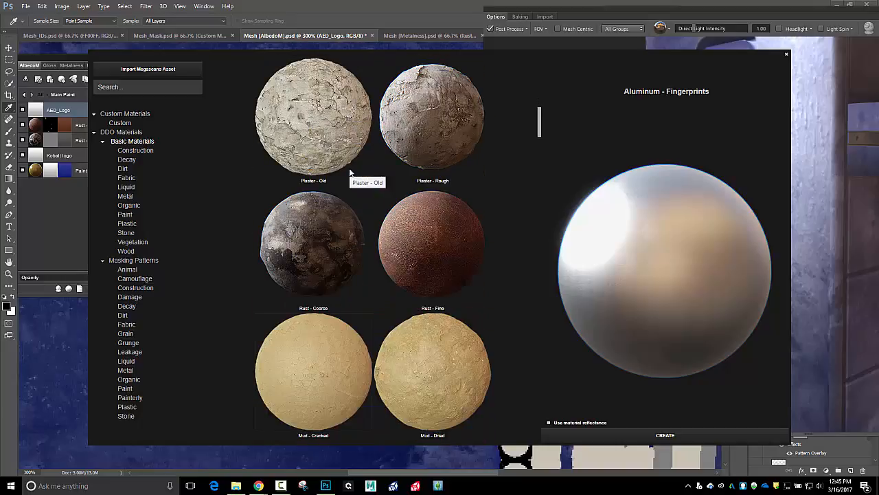
{"action": "scroll", "coordinate": [349, 168], "scroll_direction": "down", "scroll_amount": 2}
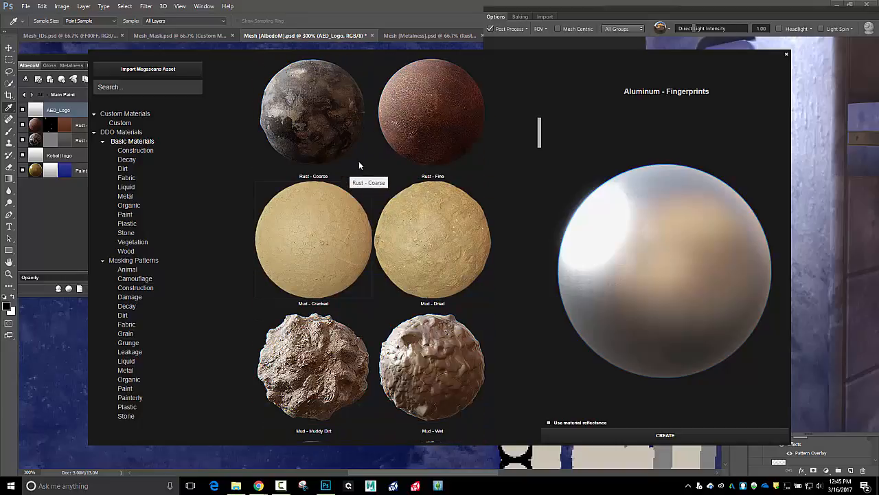
{"action": "left_click_drag", "start_coordinate": [540, 140], "coordinate": [495, 160]}
{"action": "left_click", "coordinate": [329, 106]}
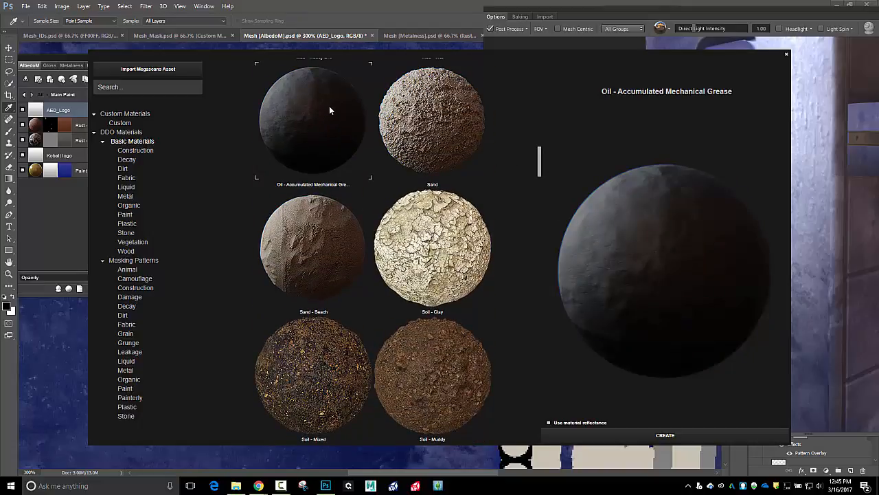
{"action": "left_click", "coordinate": [638, 435]}
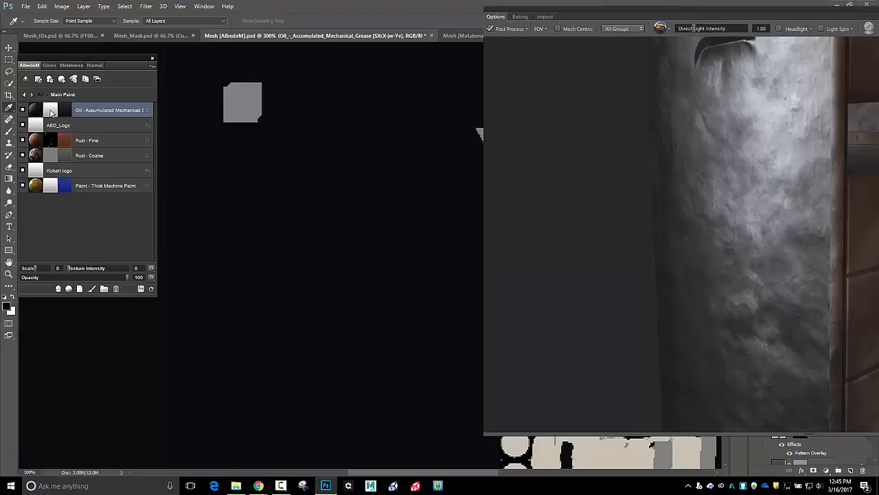
- Edit the grease layer's Dynamask in full shaded mode, apply the Black mask preset, and add a custom paint layer
{"action": "left_click", "coordinate": [51, 112]}
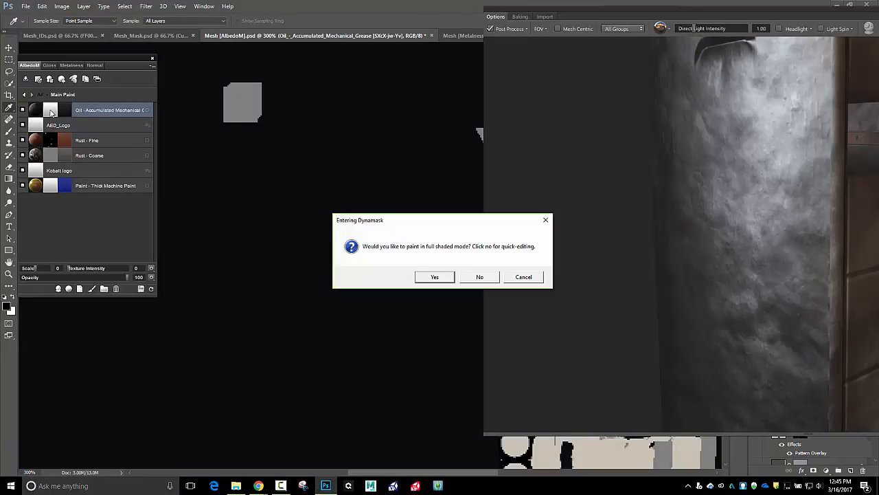
{"action": "left_click", "coordinate": [430, 278]}
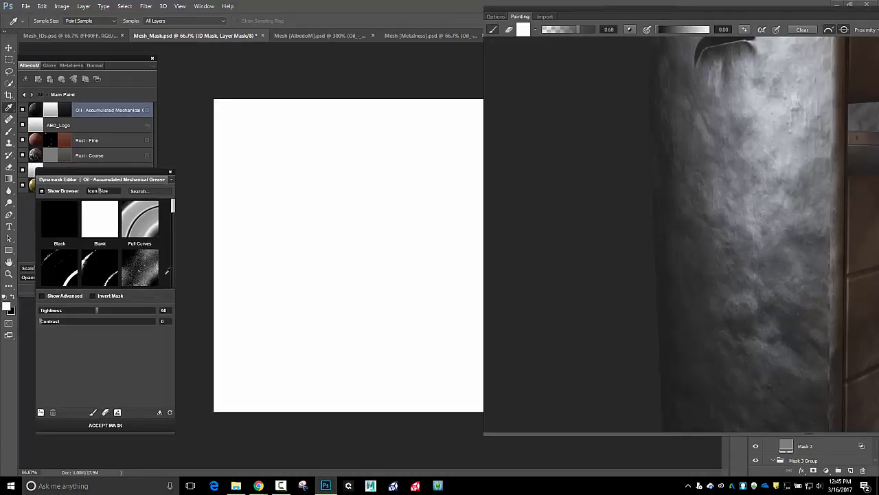
{"action": "left_click", "coordinate": [61, 222]}
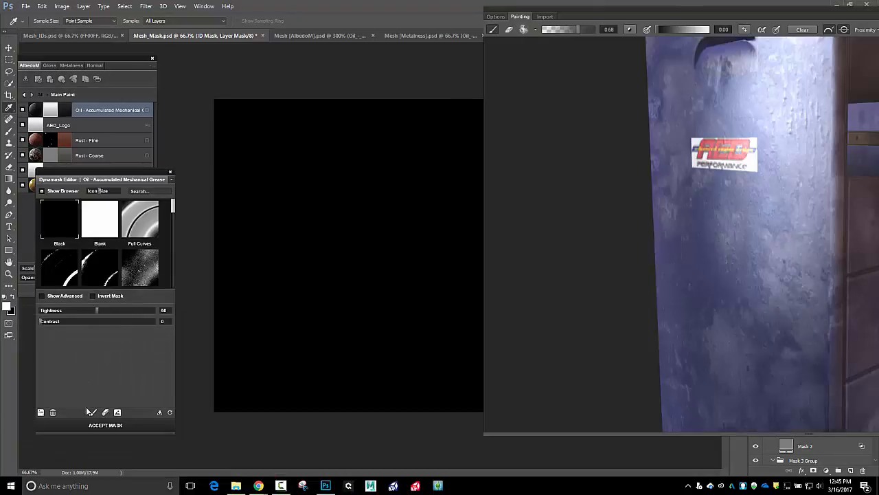
{"action": "left_click", "coordinate": [93, 412]}
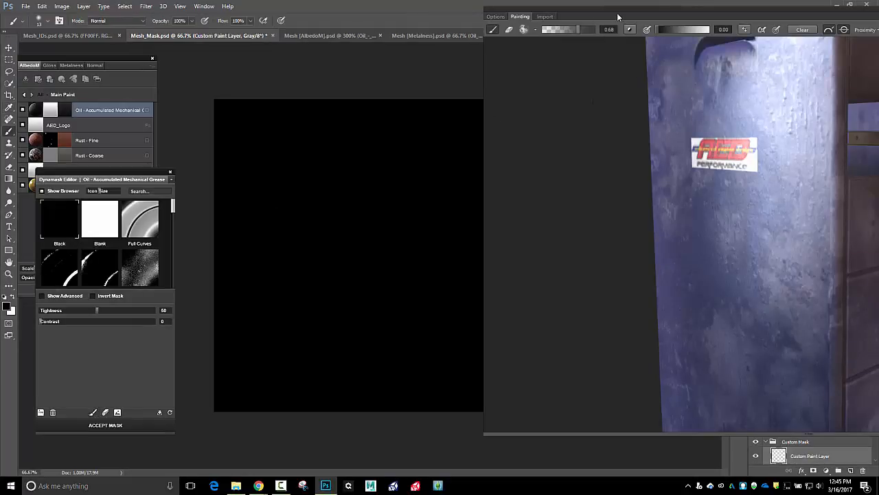
- Move the 3D previewer further into view for painting the grease mask and shrink the brush to fit the AED decal
{"action": "left_click_drag", "start_coordinate": [616, 12], "coordinate": [553, 23]}
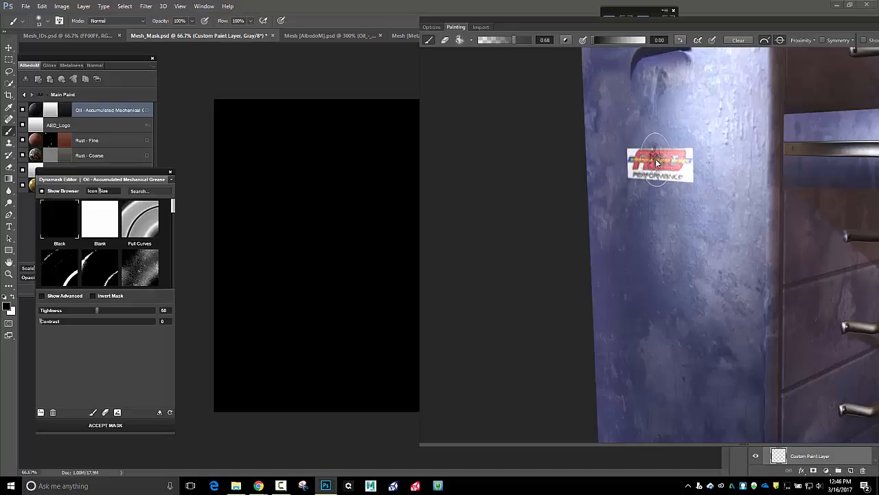
{"action": "key", "text": "bracketleft"}
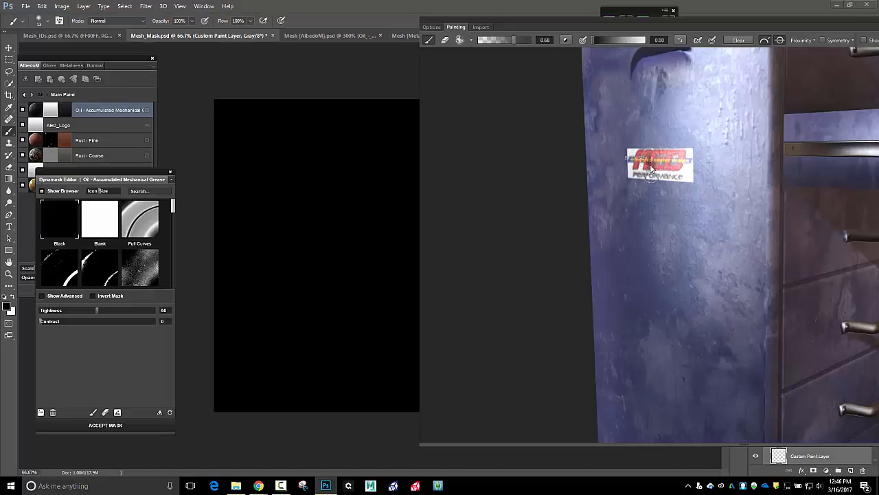
{"action": "scroll", "coordinate": [651, 169], "scroll_direction": "up", "scroll_amount": 1}
{"action": "scroll", "coordinate": [651, 168], "scroll_direction": "up", "scroll_amount": 4}
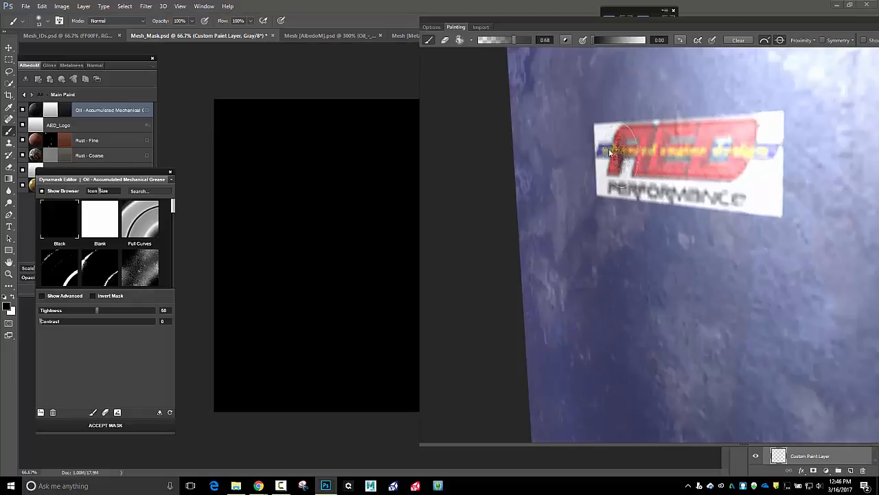
- Choose the double drip brush from the Drops category, with a paint value of 0.71 and a paint opacity of 0.58
{"action": "left_click", "coordinate": [471, 40]}
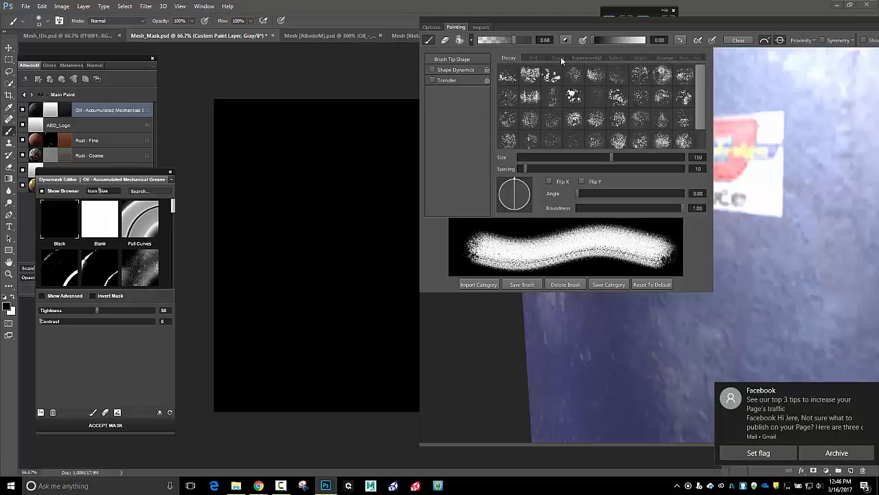
{"action": "left_click", "coordinate": [559, 57]}
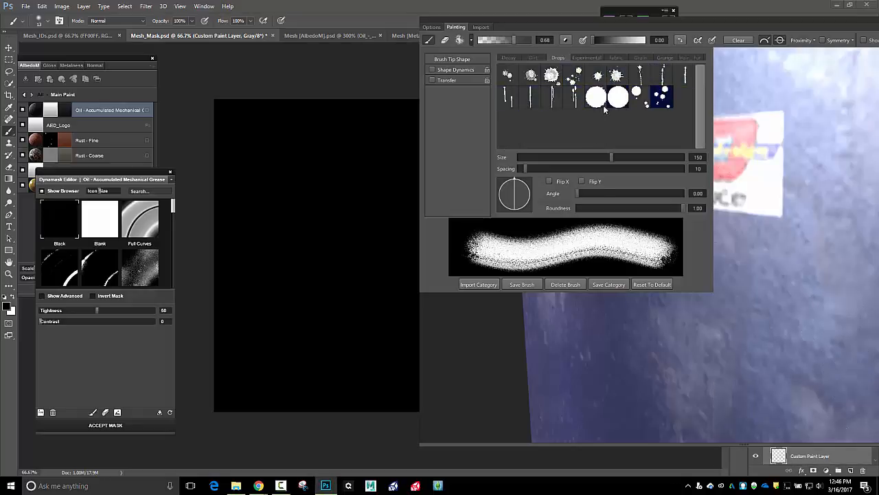
{"action": "left_click", "coordinate": [573, 77]}
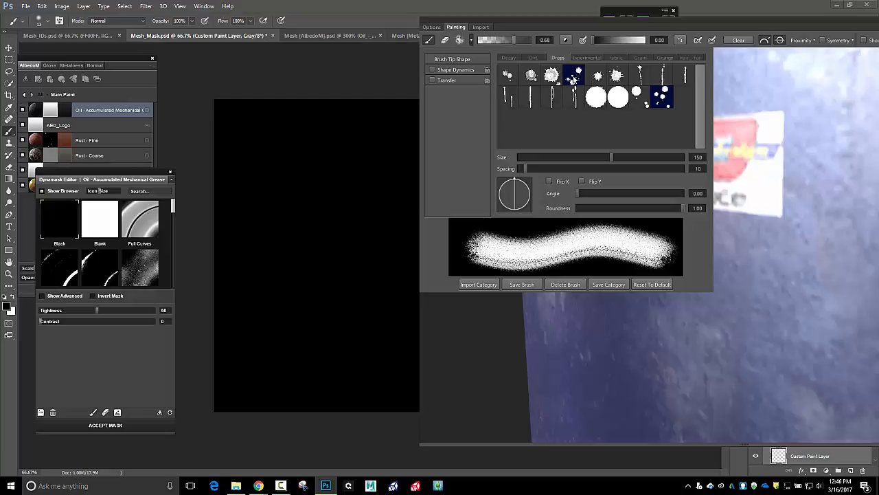
{"action": "left_click", "coordinate": [574, 100]}
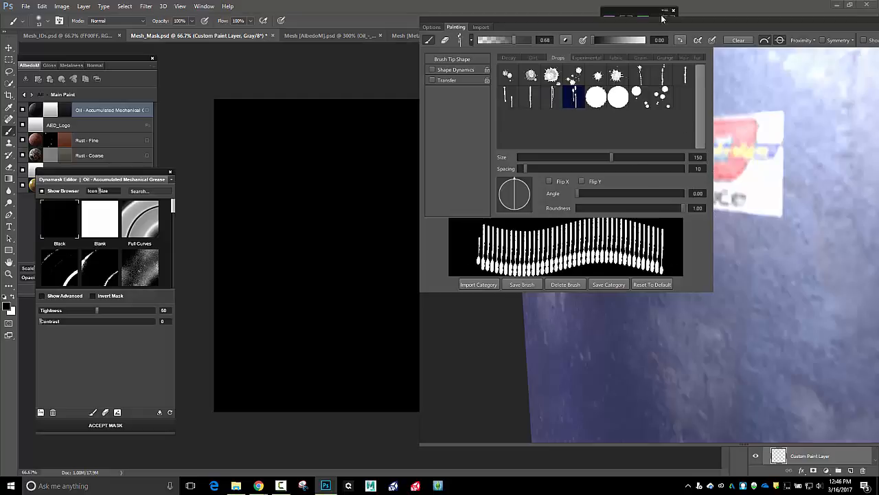
{"action": "left_click", "coordinate": [707, 20]}
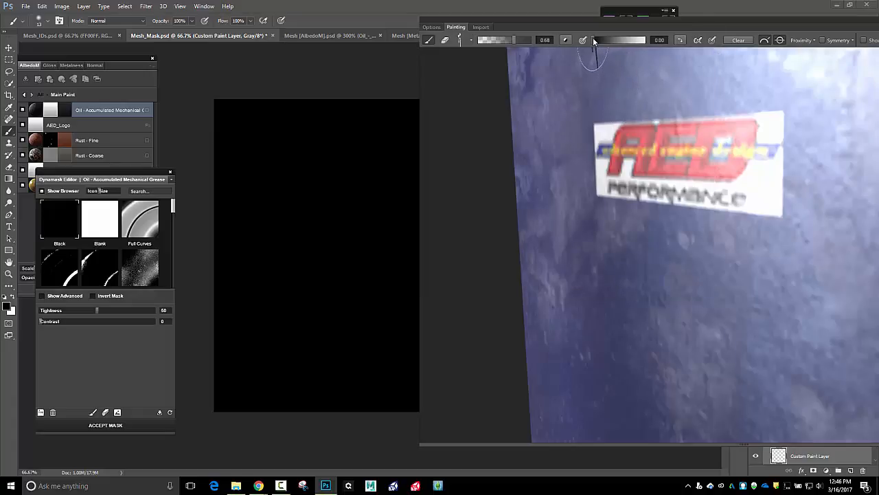
{"action": "left_click_drag", "start_coordinate": [593, 38], "coordinate": [630, 39]}
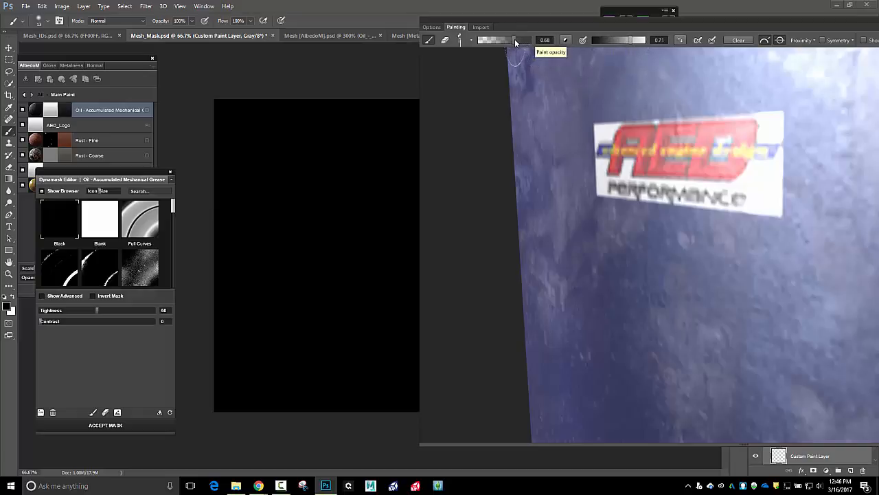
{"action": "left_click", "coordinate": [509, 39]}
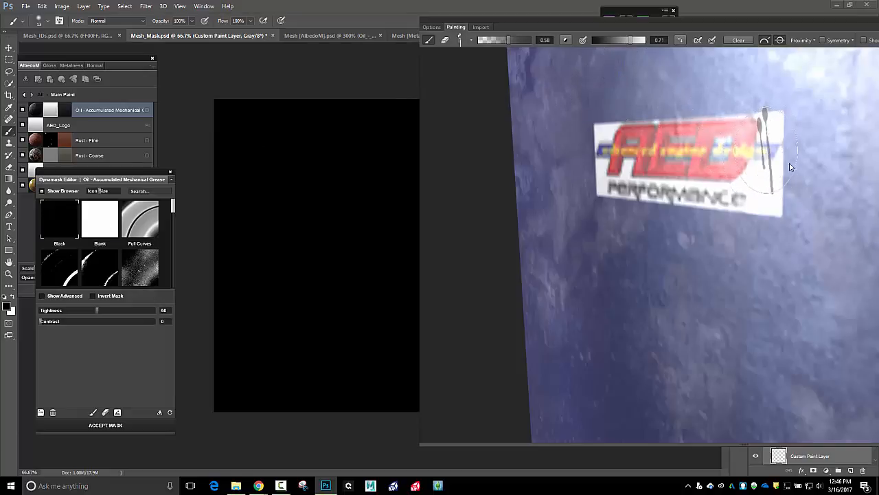
- Paint grease drips over the AED decal on the toolbox side and accept the Oil - Accumulated Mechanical Grease mask
{"action": "scroll", "coordinate": [794, 180], "scroll_direction": "up", "scroll_amount": 2}
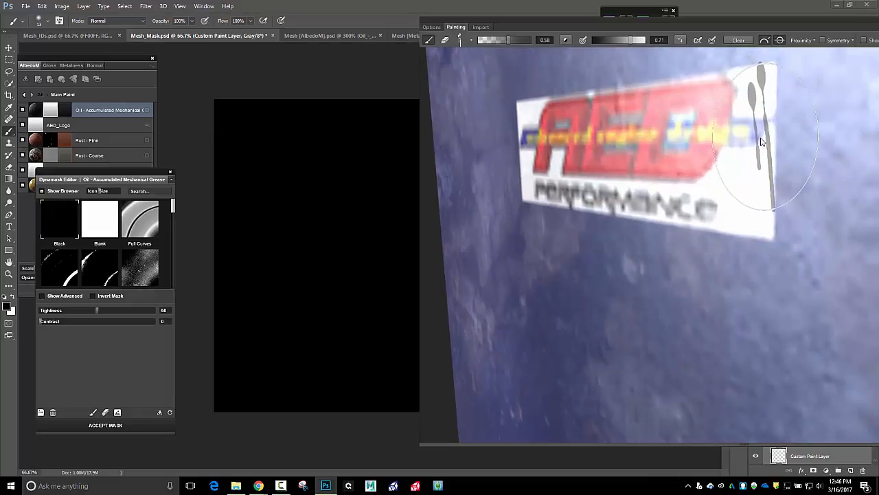
{"action": "left_click_drag", "start_coordinate": [775, 120], "coordinate": [783, 159]}
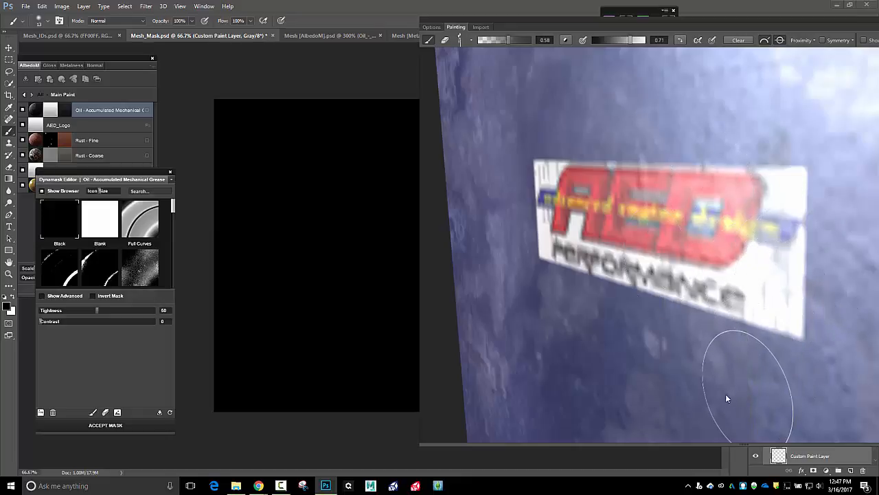
{"action": "scroll", "coordinate": [744, 206], "scroll_direction": "down", "scroll_amount": 4}
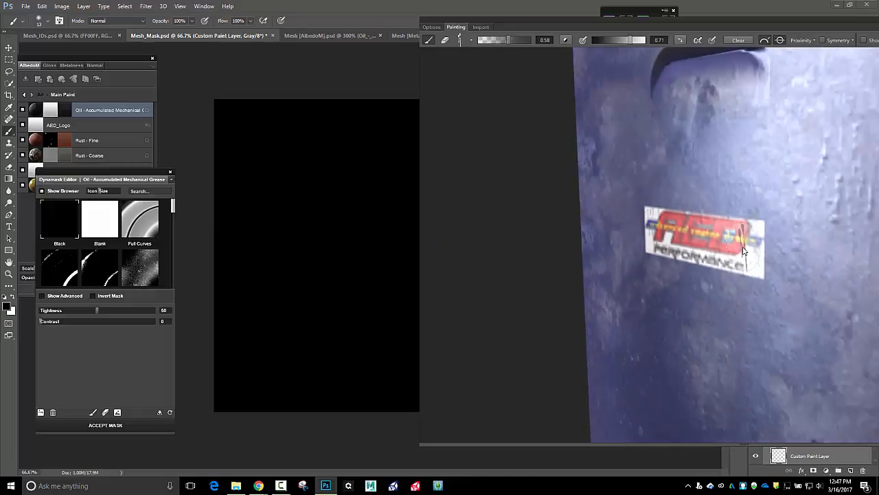
{"action": "scroll", "coordinate": [744, 250], "scroll_direction": "down", "scroll_amount": 5}
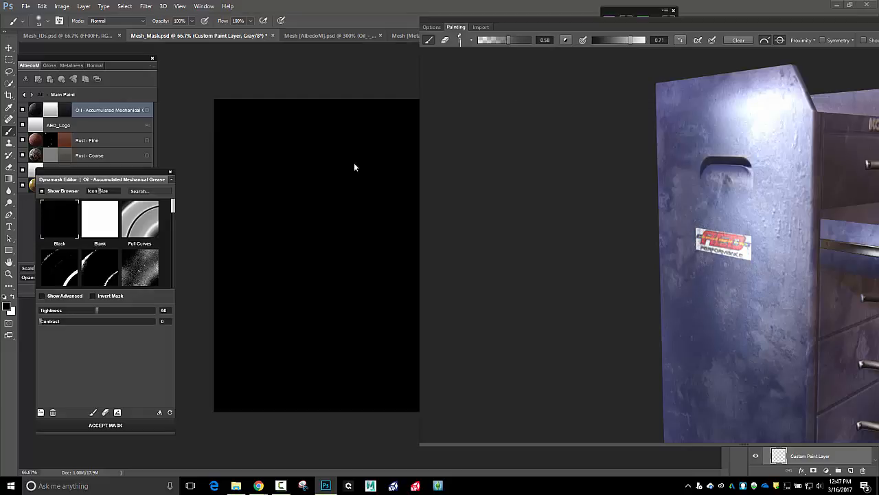
{"action": "left_click", "coordinate": [119, 427]}
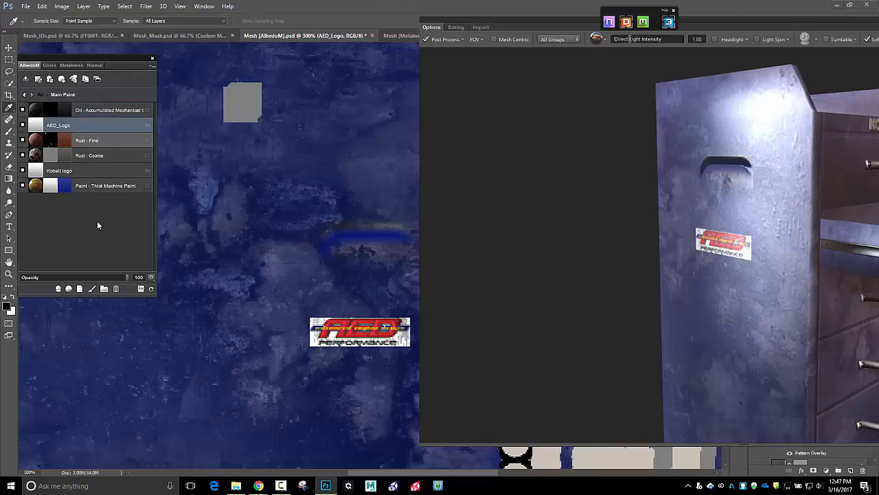
- Set the AED_Logo layer's opacity to 82 and reposition the 3D previewer to inspect the whole toolbox
{"action": "left_click_drag", "start_coordinate": [125, 276], "coordinate": [115, 279]}
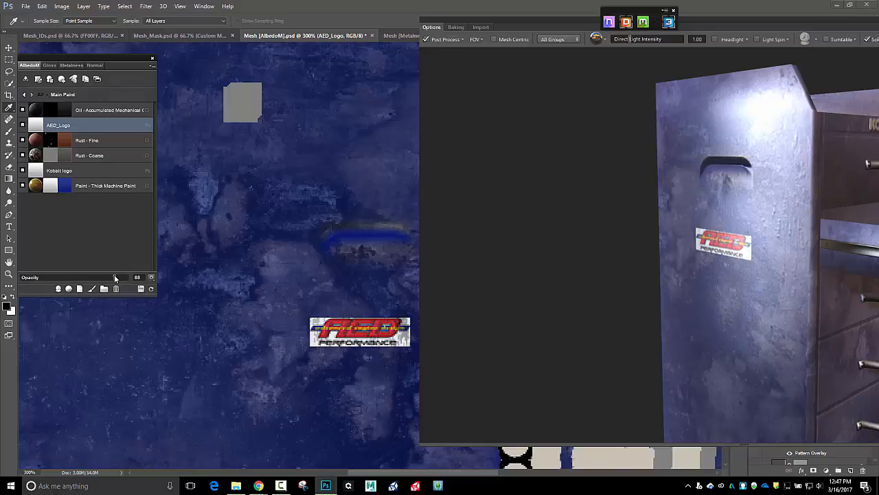
{"action": "left_click_drag", "start_coordinate": [115, 275], "coordinate": [109, 276]}
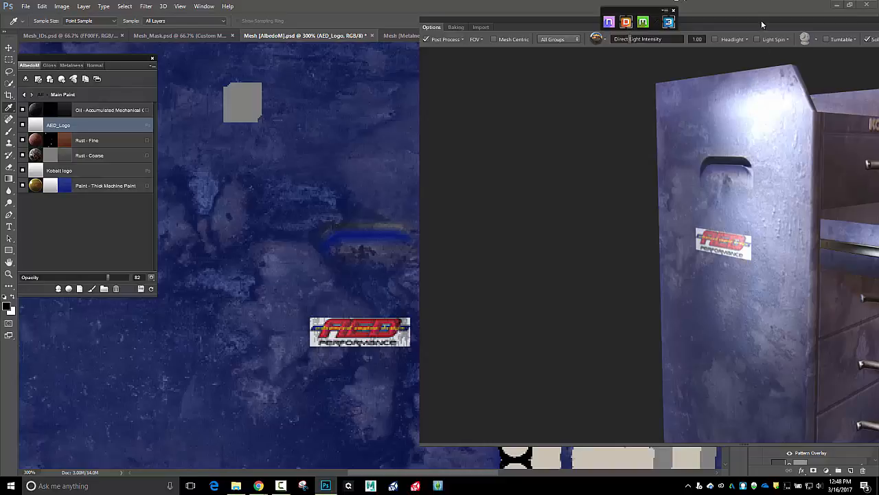
{"action": "left_click_drag", "start_coordinate": [761, 20], "coordinate": [582, 22]}
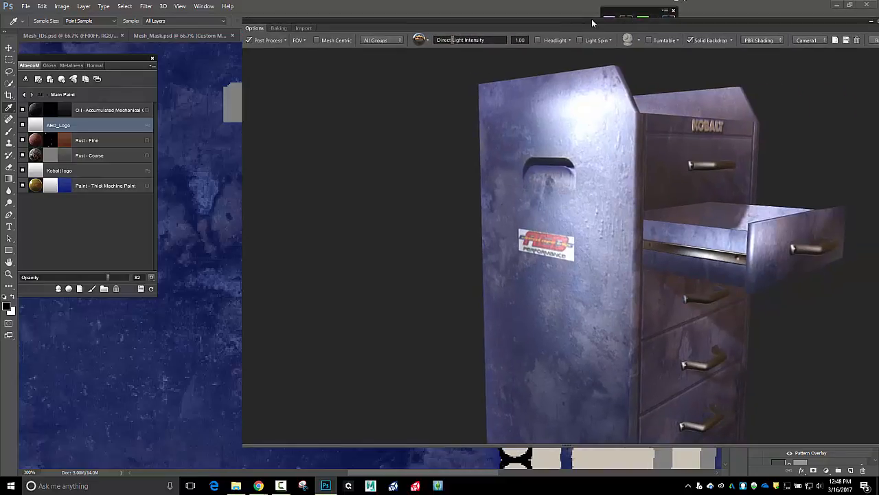
{"action": "scroll", "coordinate": [411, 340], "scroll_direction": "down", "scroll_amount": 5}
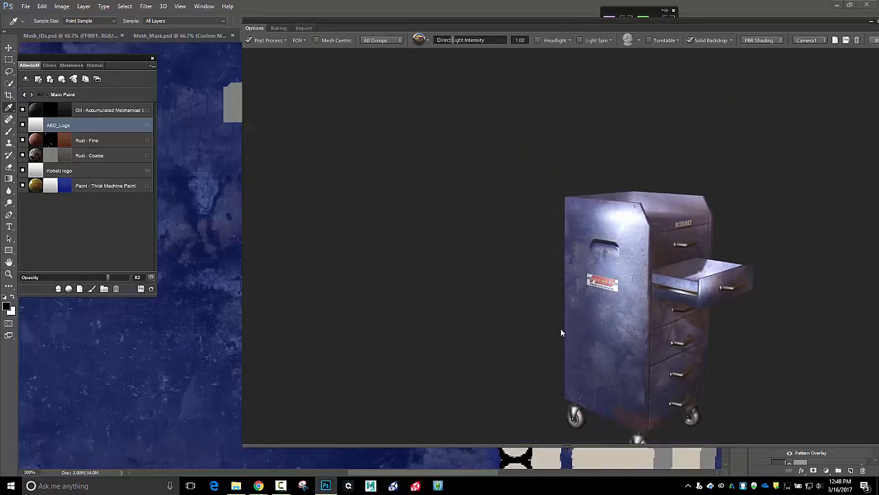
{"action": "left_click_drag", "start_coordinate": [560, 333], "coordinate": [650, 397]}
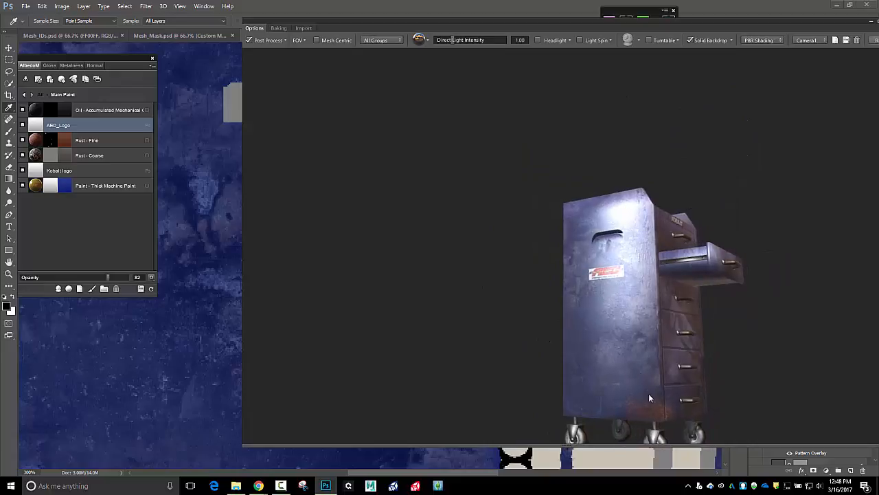
{"action": "left_click_drag", "start_coordinate": [732, 376], "coordinate": [687, 358]}
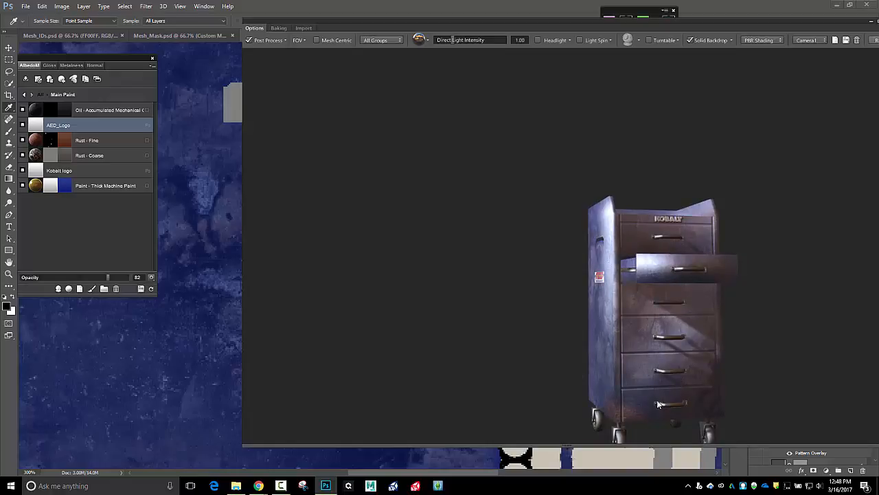
{"action": "left_click_drag", "start_coordinate": [632, 352], "coordinate": [682, 346]}
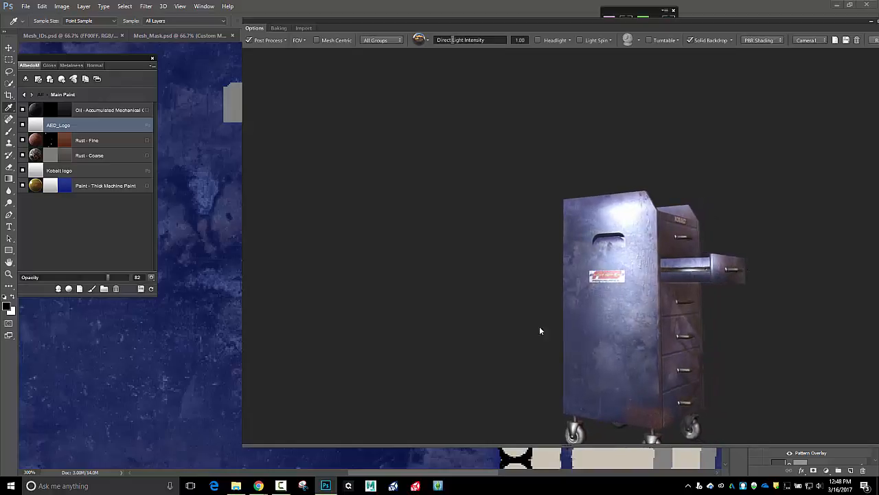
- Add the Steel - Brushed Rough material from the Basic Materials metal library inside the Metal Details group
{"action": "left_click", "coordinate": [25, 96]}
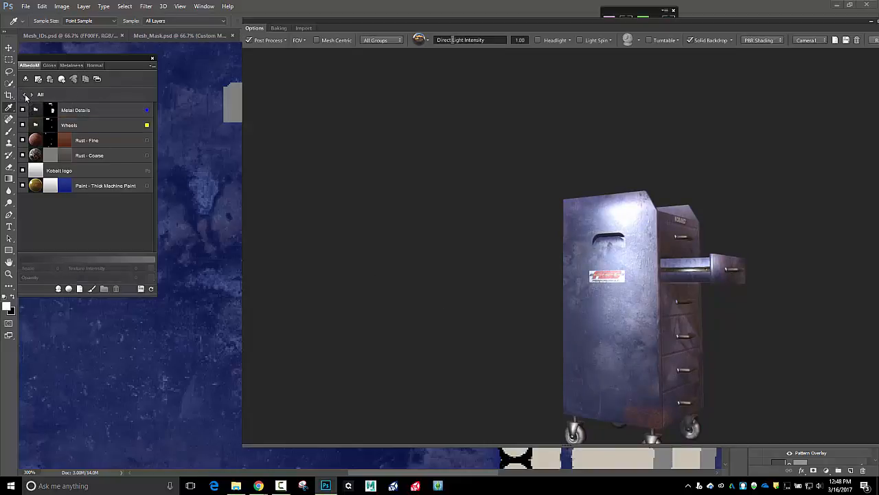
{"action": "left_click", "coordinate": [74, 111]}
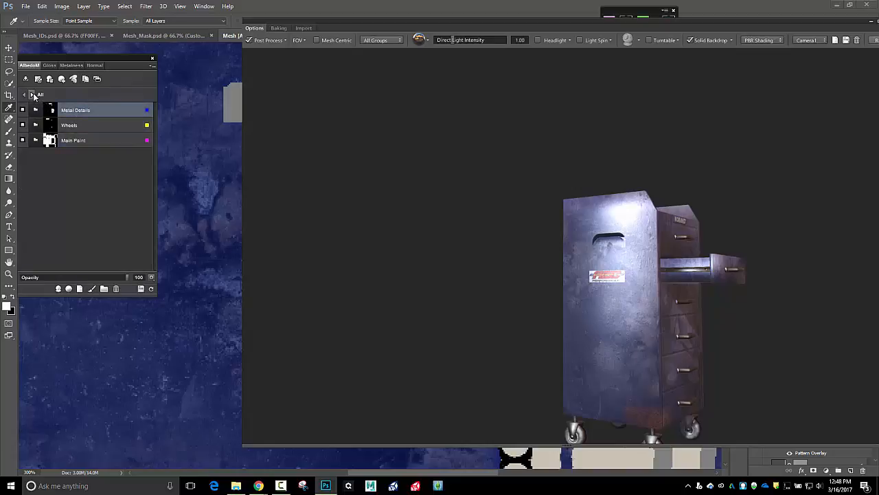
{"action": "left_click", "coordinate": [39, 96]}
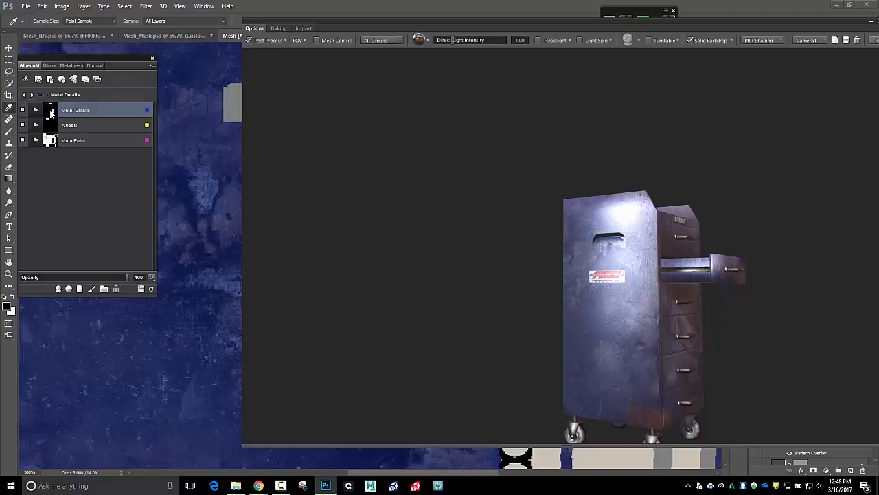
{"action": "left_click", "coordinate": [68, 289]}
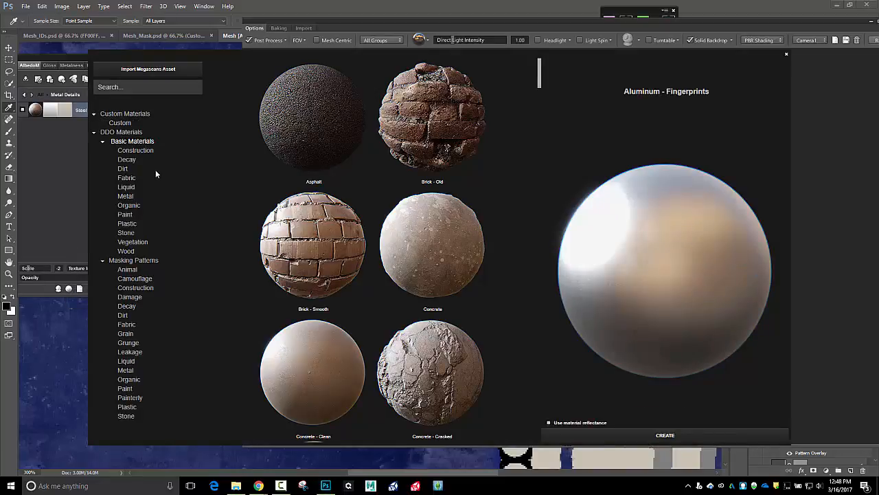
{"action": "left_click", "coordinate": [133, 197]}
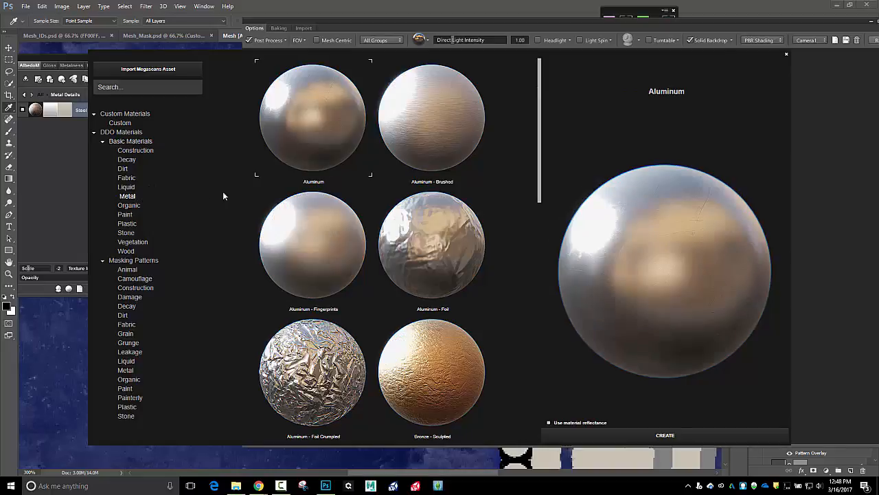
{"action": "scroll", "coordinate": [404, 237], "scroll_direction": "down", "scroll_amount": 4}
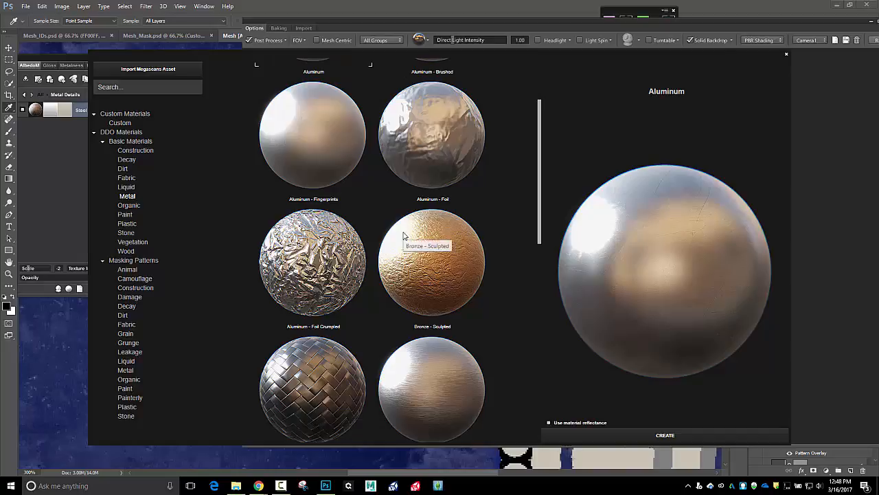
{"action": "scroll", "coordinate": [404, 236], "scroll_direction": "down", "scroll_amount": 3}
{"action": "scroll", "coordinate": [403, 236], "scroll_direction": "down", "scroll_amount": 5}
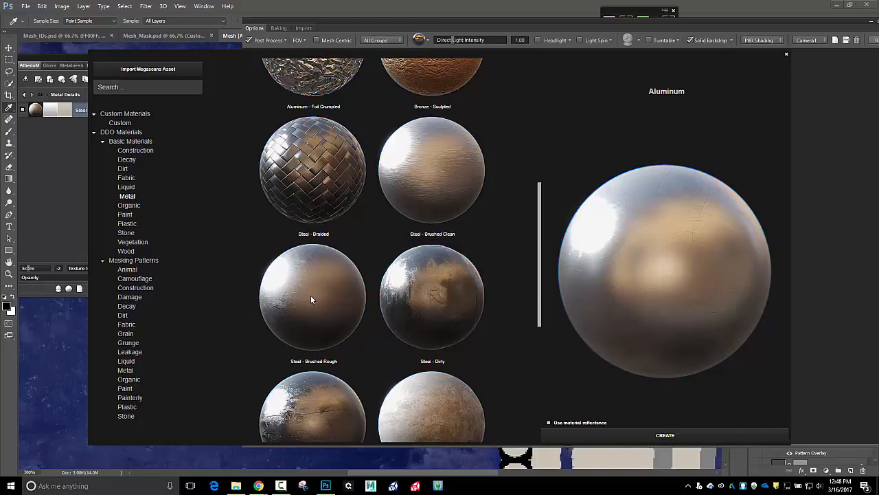
{"action": "left_click", "coordinate": [310, 296]}
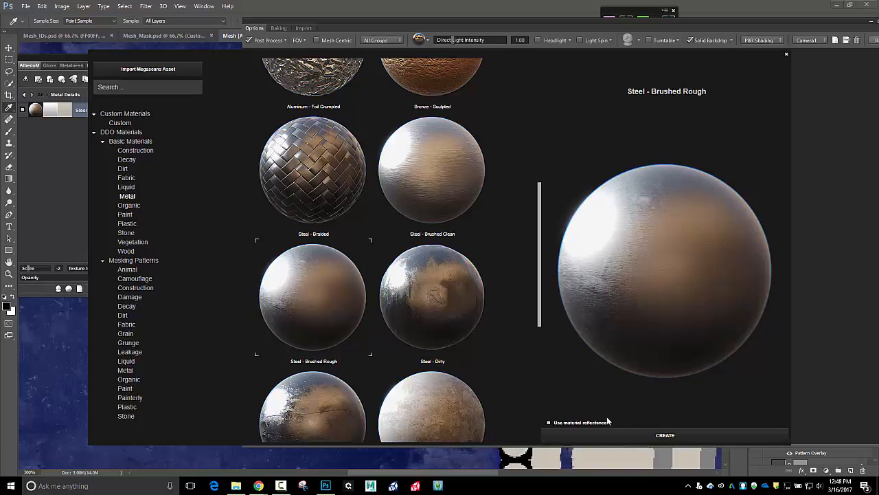
{"action": "left_click", "coordinate": [662, 436]}
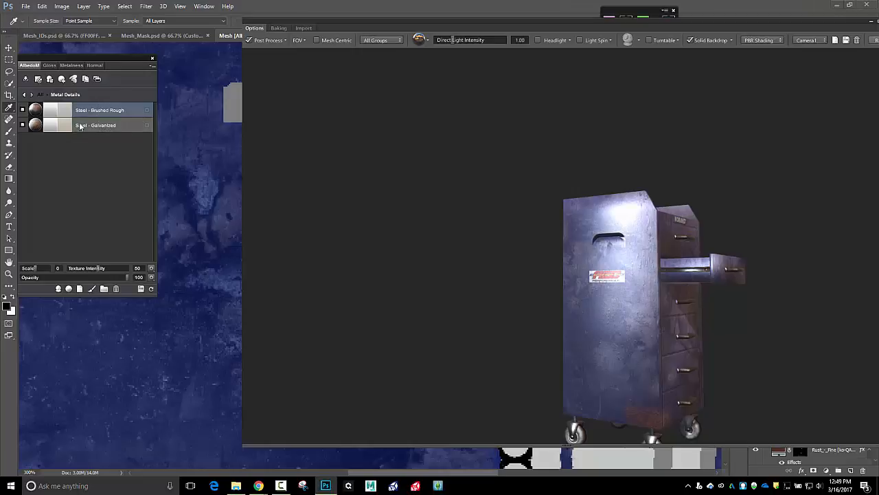
- Delete the Steel - Galvanized layer from the Metal Details group and inspect the toolbox's drawer handles
{"action": "left_click", "coordinate": [98, 129]}
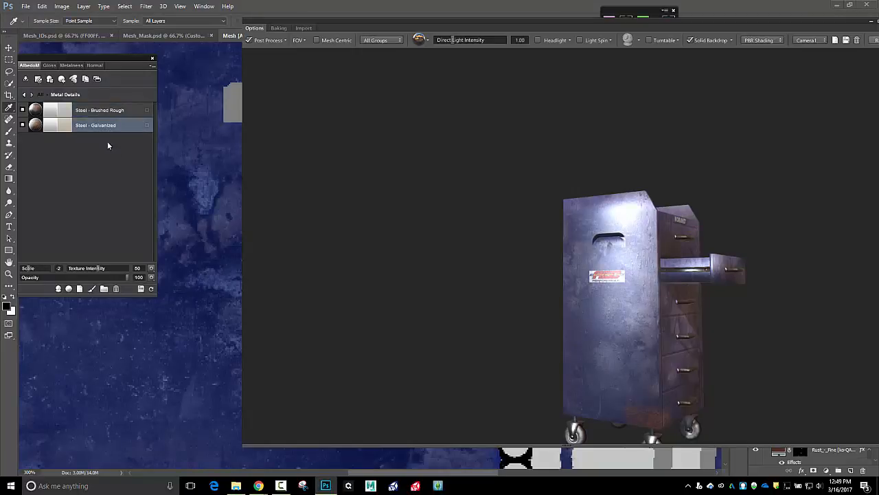
{"action": "left_click", "coordinate": [116, 289]}
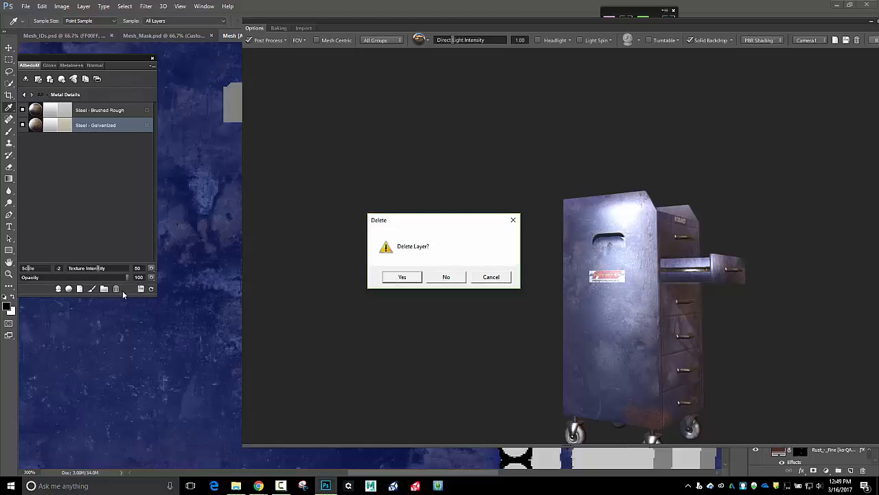
{"action": "left_click", "coordinate": [404, 277]}
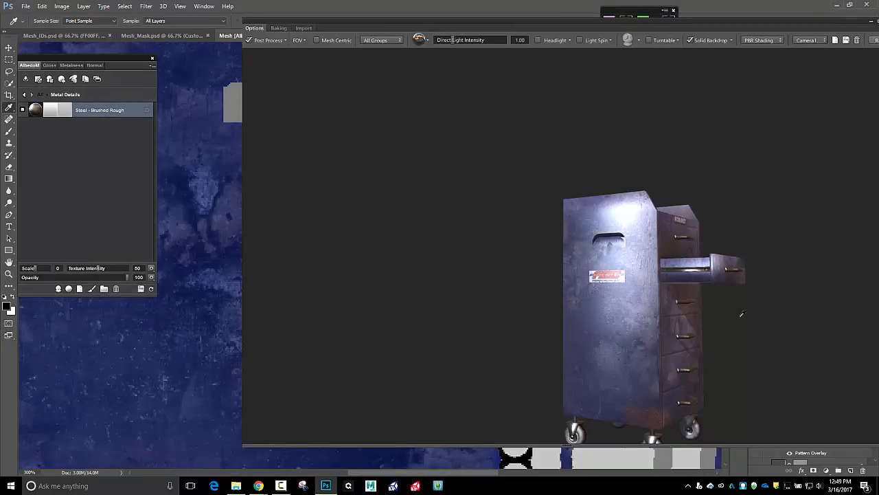
{"action": "left_click_drag", "start_coordinate": [783, 328], "coordinate": [721, 340]}
{"action": "left_click_drag", "start_coordinate": [788, 354], "coordinate": [671, 306]}
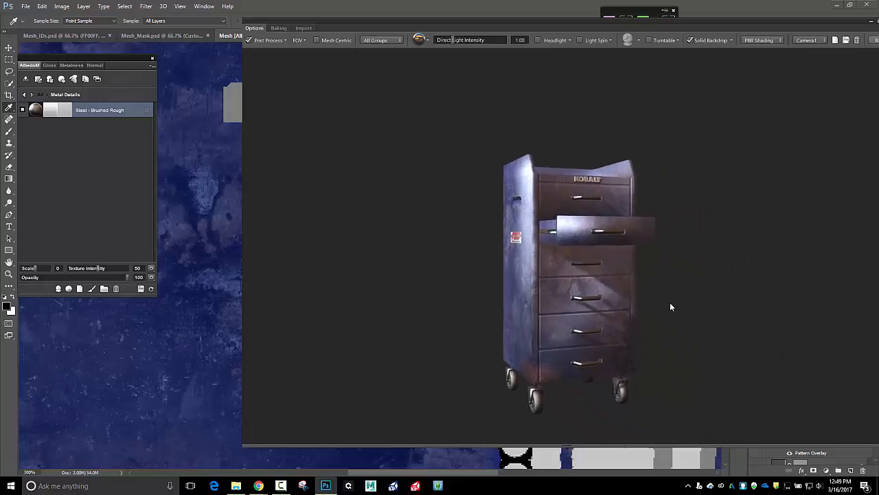
- Review the Steel - Brushed Rough layer's Metalness and Gloss maps, and set its material scale to -2 in the Albedo map
{"action": "left_click", "coordinate": [75, 66]}
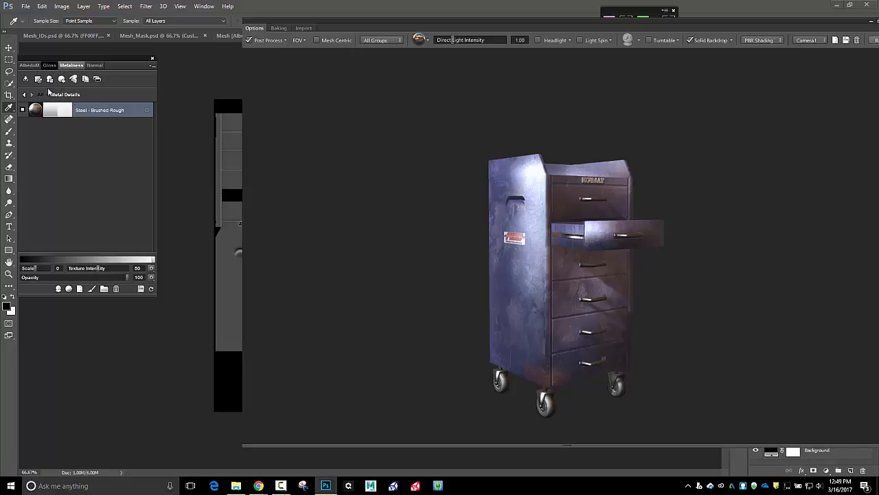
{"action": "left_click", "coordinate": [50, 66]}
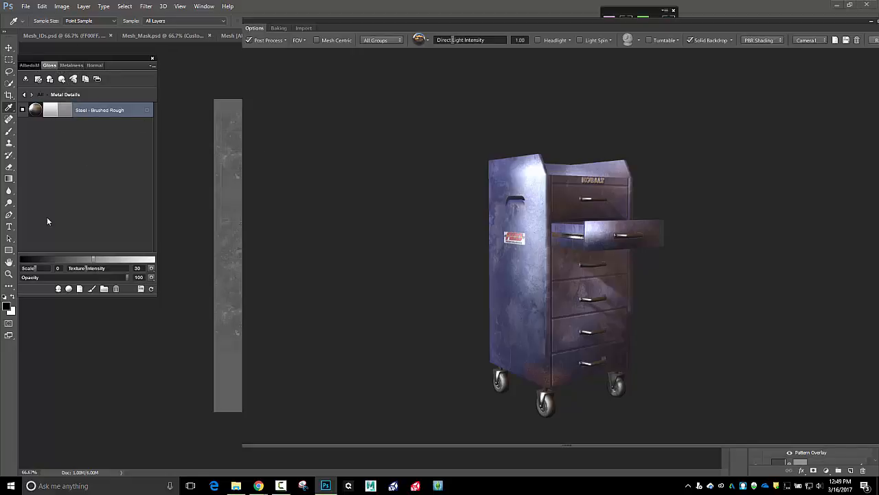
{"action": "key", "text": "ctrl+Tab"}
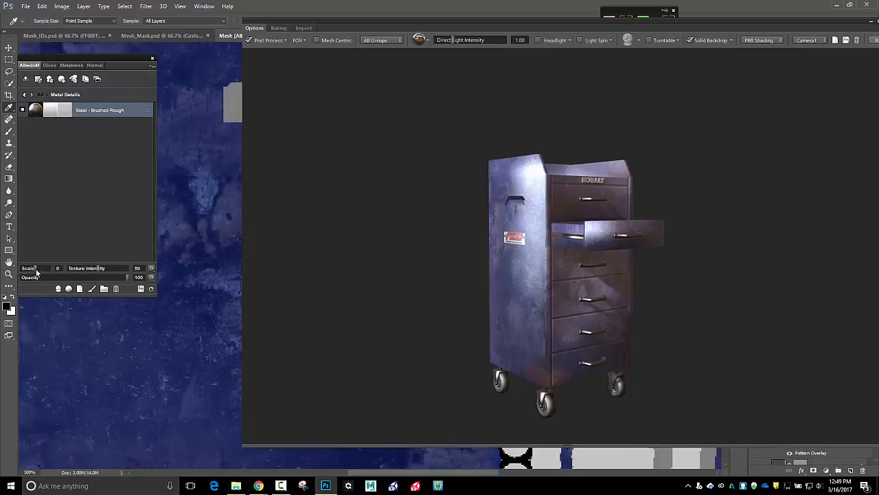
{"action": "left_click_drag", "start_coordinate": [31, 271], "coordinate": [29, 273]}
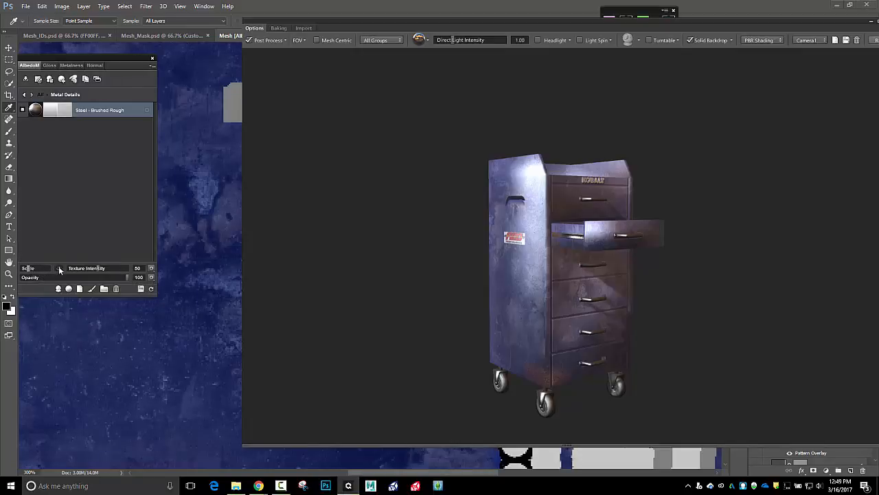
{"action": "left_click", "coordinate": [140, 288]}
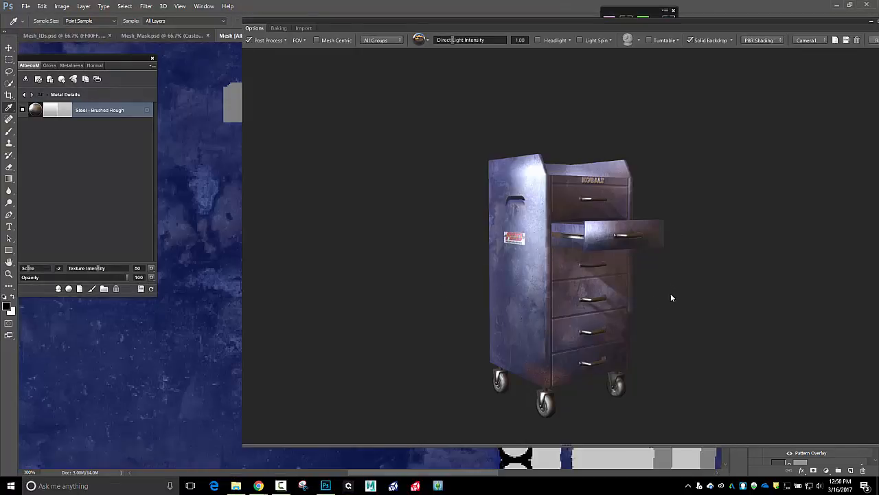
{"action": "mouse_move", "coordinate": [671, 297]}
{"action": "left_mouse_down"}
{"action": "mouse_move", "coordinate": [644, 310]}
{"action": "mouse_move", "coordinate": [608, 305]}
{"action": "mouse_move", "coordinate": [598, 294]}
{"action": "mouse_move", "coordinate": [679, 295]}
{"action": "mouse_move", "coordinate": [712, 306]}
{"action": "mouse_move", "coordinate": [732, 290]}
{"action": "mouse_move", "coordinate": [752, 300]}
{"action": "mouse_move", "coordinate": [744, 312]}
{"action": "mouse_move", "coordinate": [511, 291]}
{"action": "mouse_move", "coordinate": [668, 308]}
{"action": "left_mouse_up"}
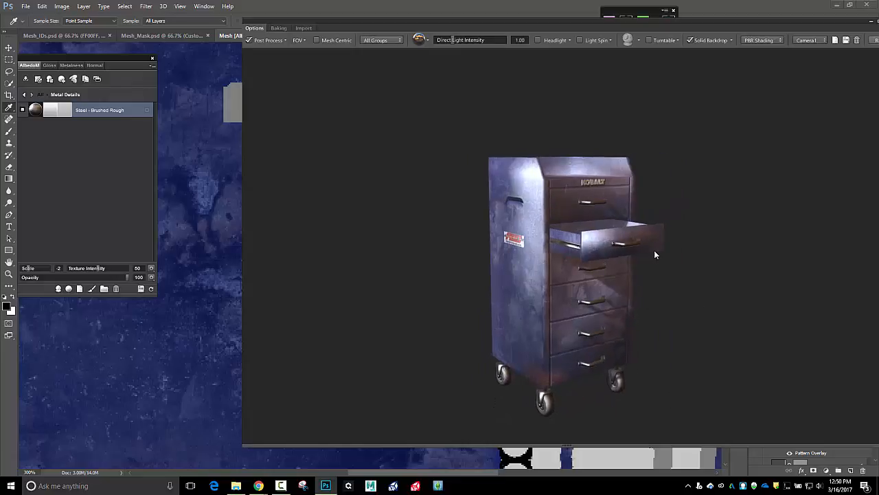